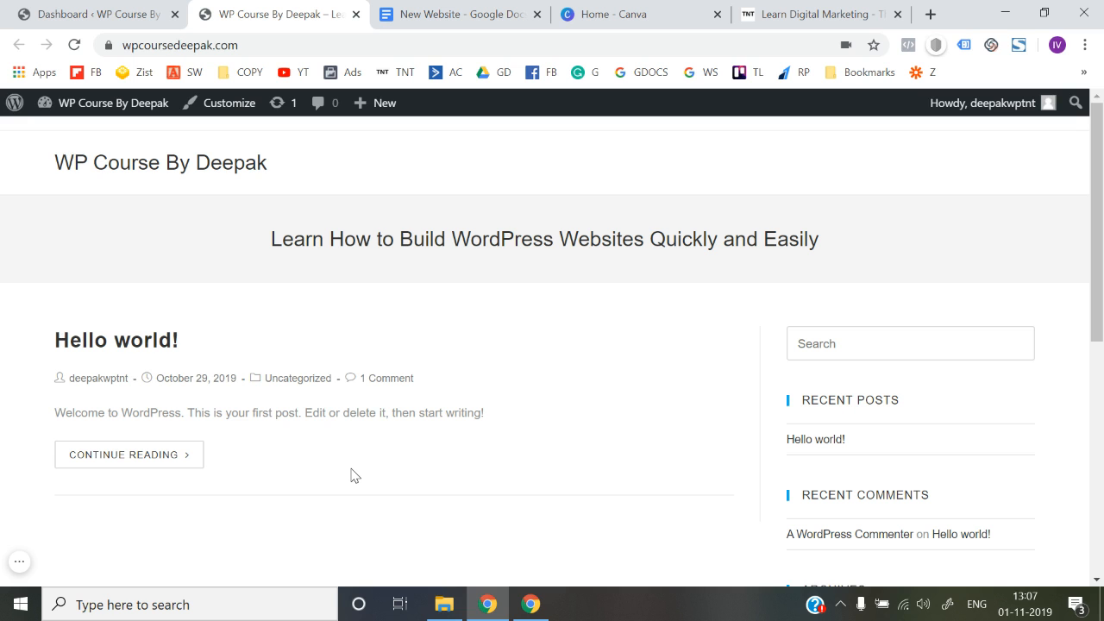
Review the WordPress dashboard and the site's current front page from header to footer.
click(182, 5)
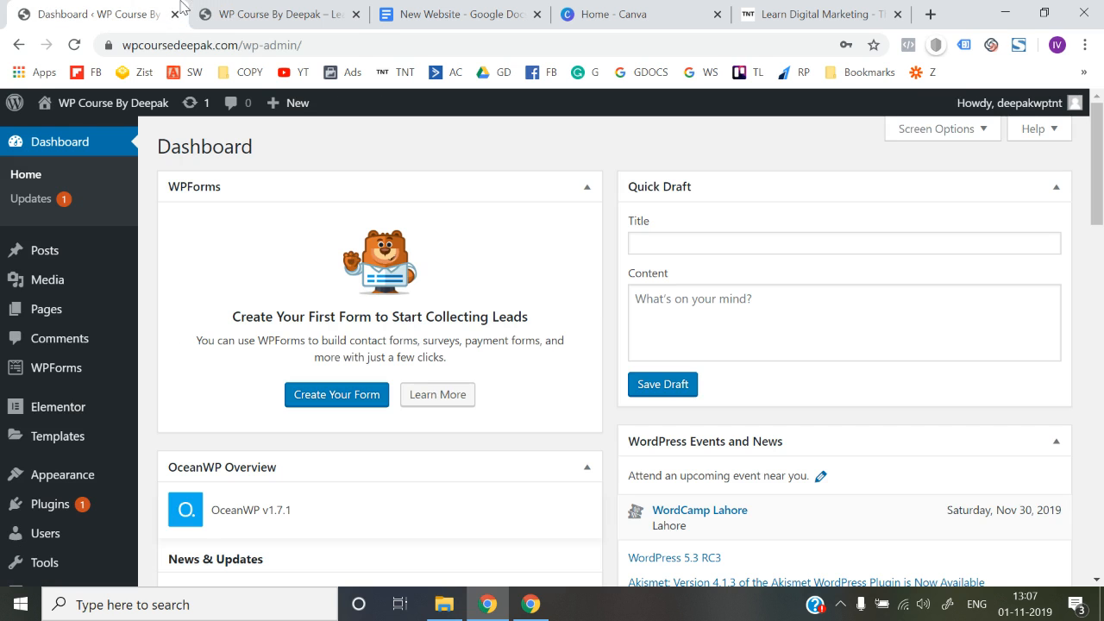
click(304, 7)
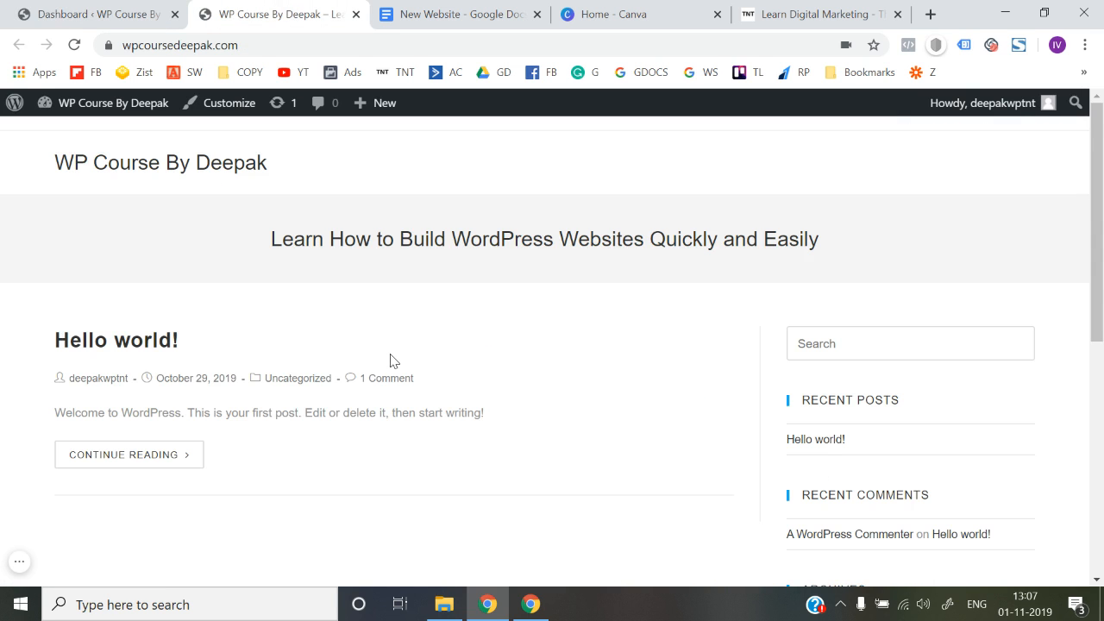
key(ctrl+shift+Tab)
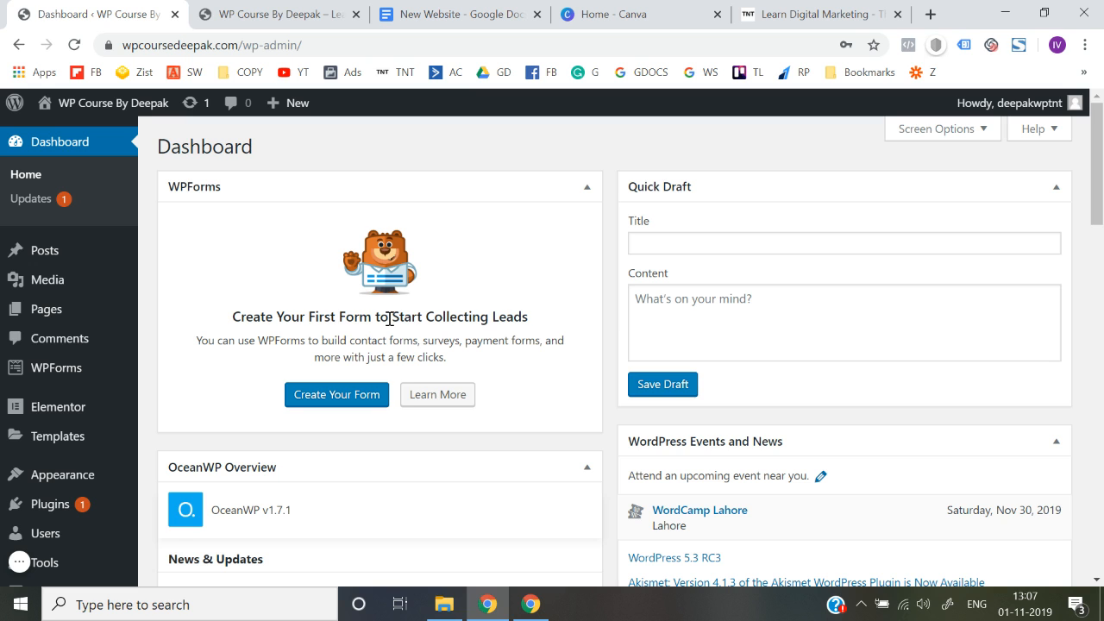
click(304, 13)
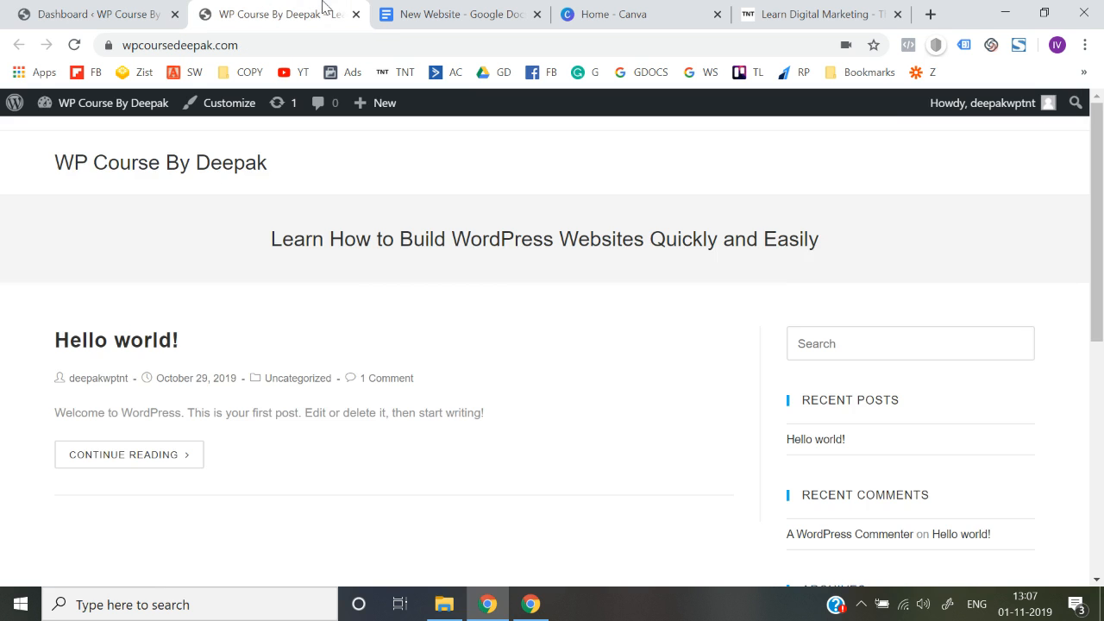
scroll(389, 397, down, 6)
scroll(389, 397, up, 8)
Examine the Think N Thrive home page at thinknthrive.in from its header to its footer as a reference.
click(788, 12)
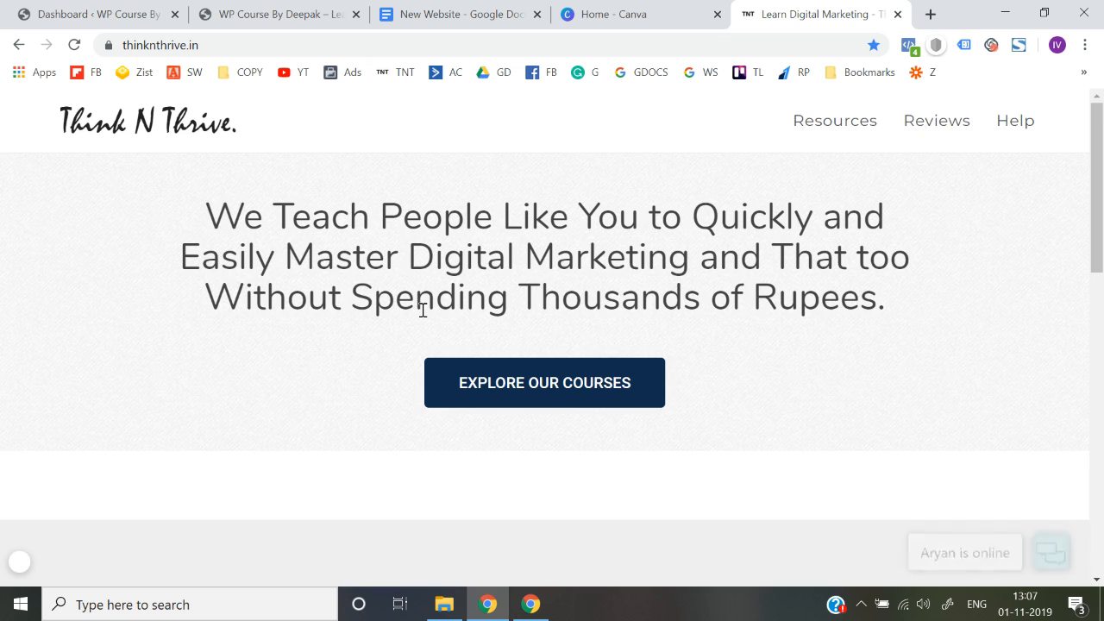
scroll(423, 310, down, 10)
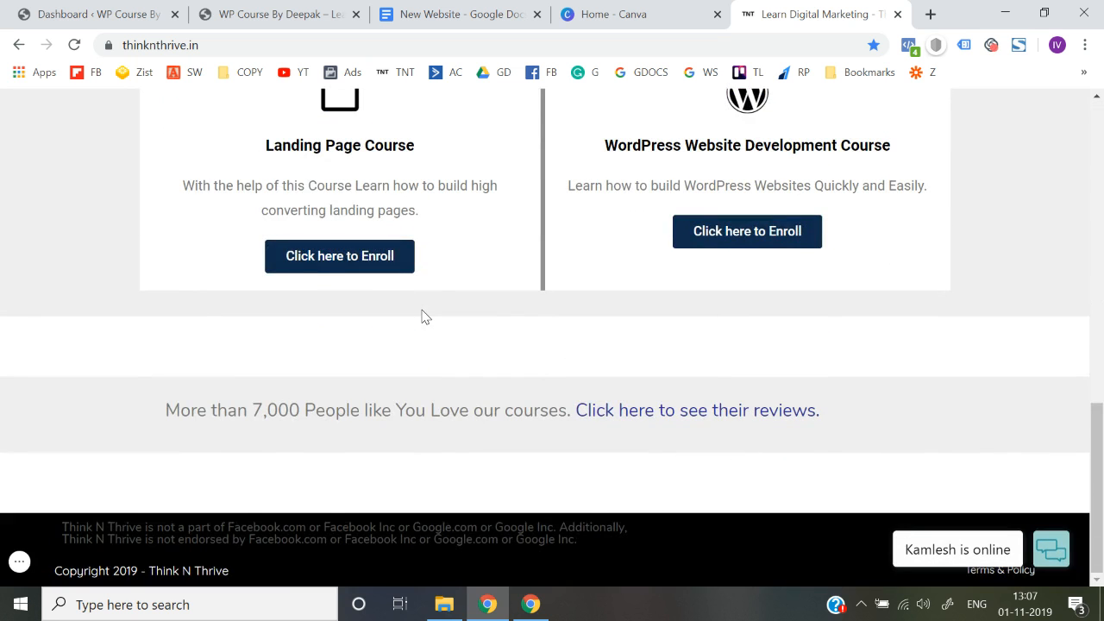
scroll(423, 316, up, 10)
scroll(423, 312, down, 10)
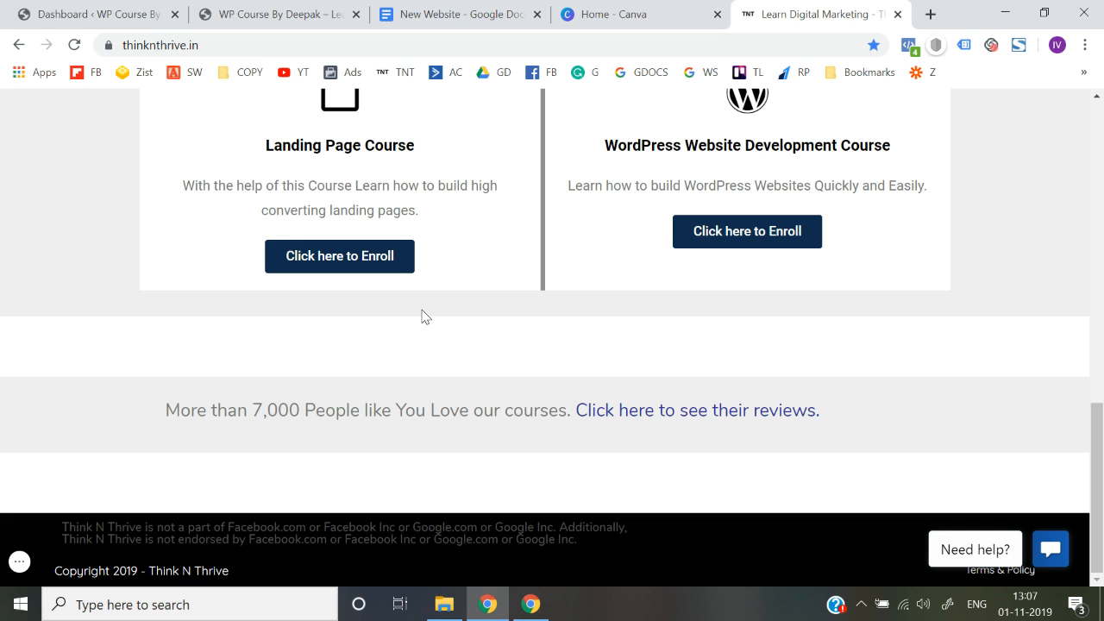
scroll(423, 316, up, 10)
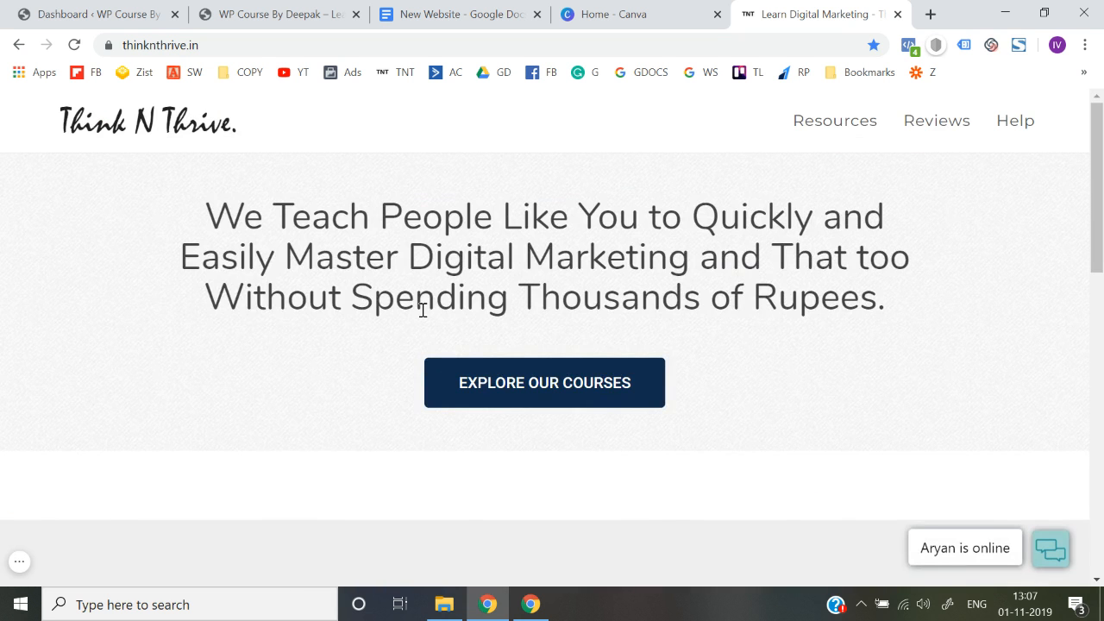
scroll(423, 314, down, 5)
scroll(423, 316, down, 5)
scroll(423, 316, up, 10)
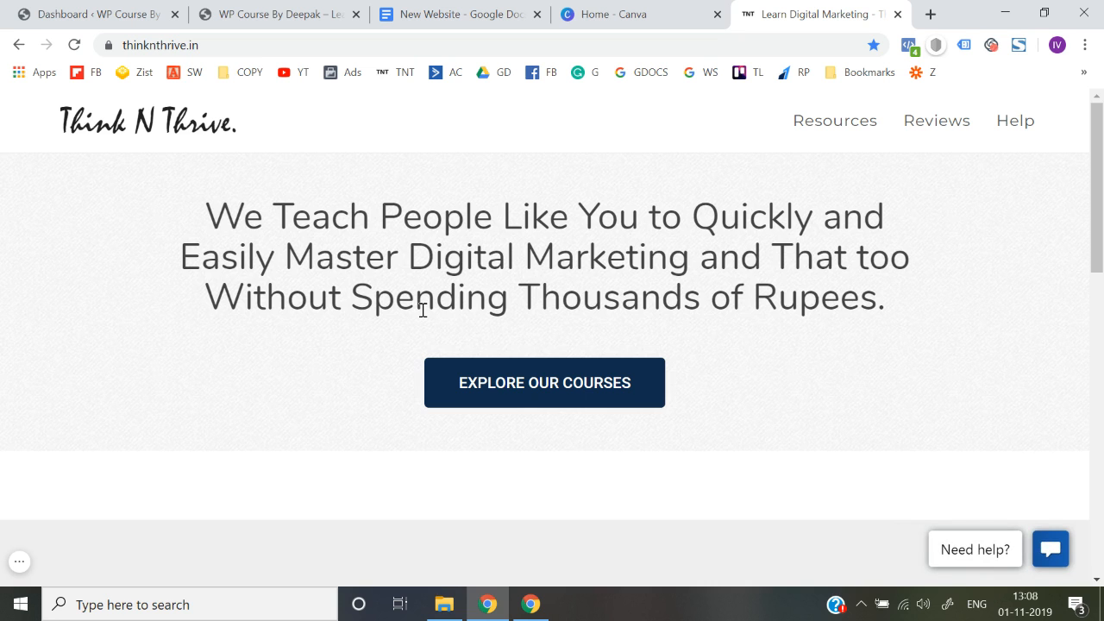
scroll(423, 309, down, 4)
scroll(422, 311, up, 4)
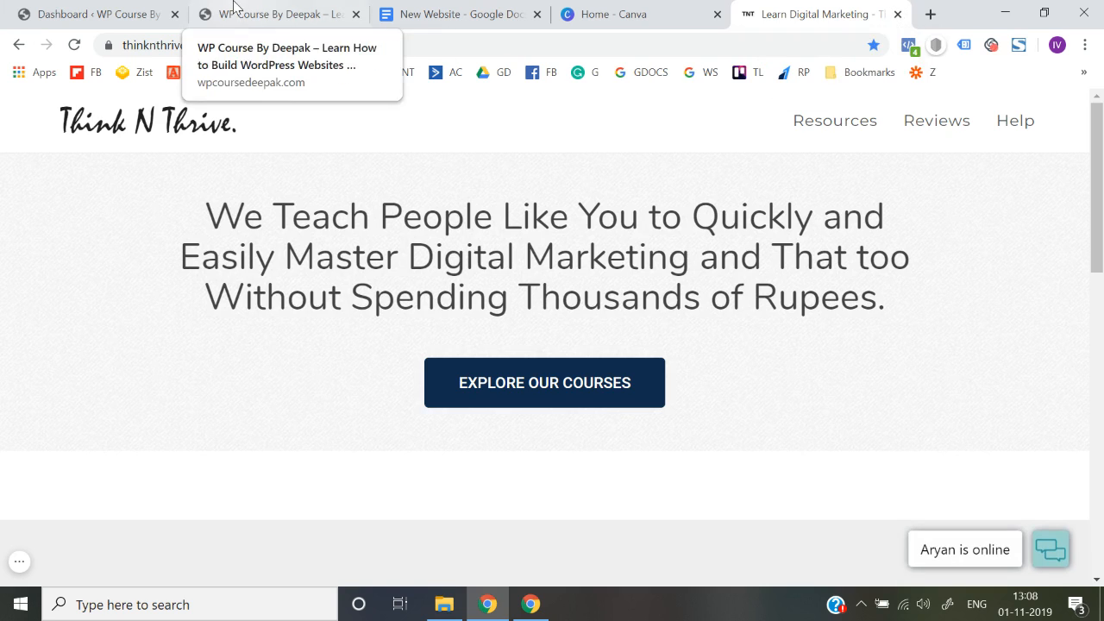
Return to the WordPress dashboard and collapse the WPForms widget.
click(231, 13)
click(158, 11)
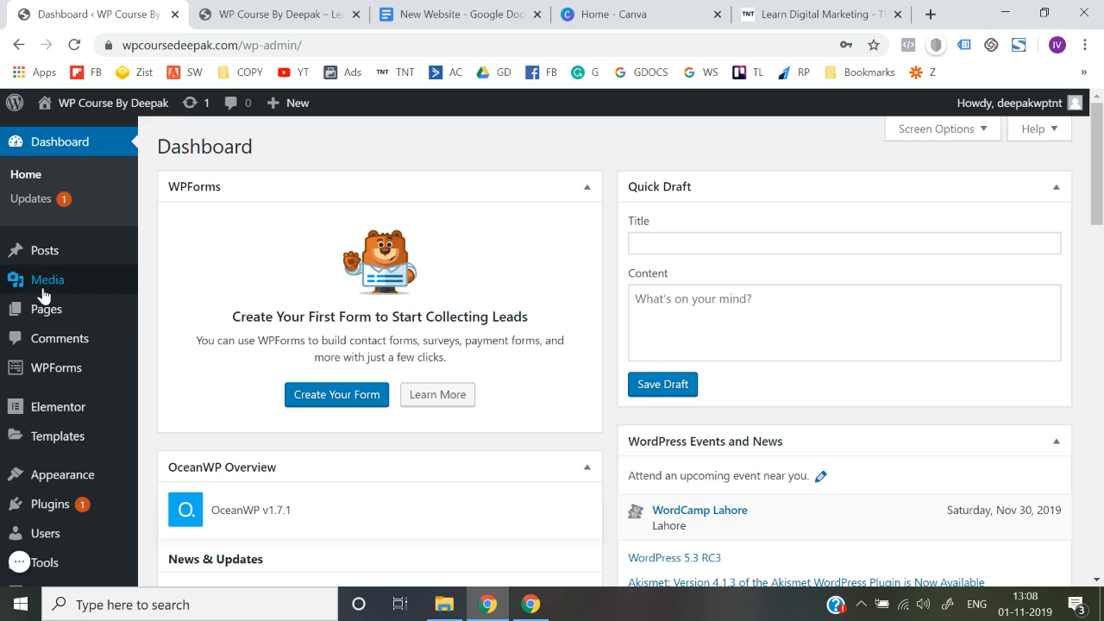
mouse_move(39, 309)
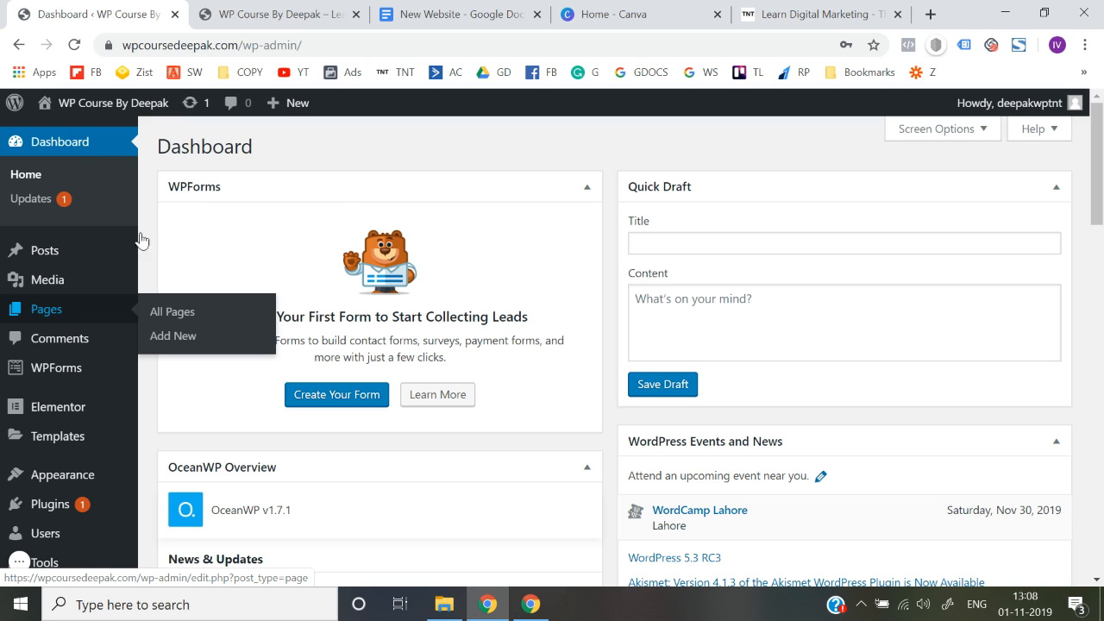
mouse_move(90, 319)
click(173, 338)
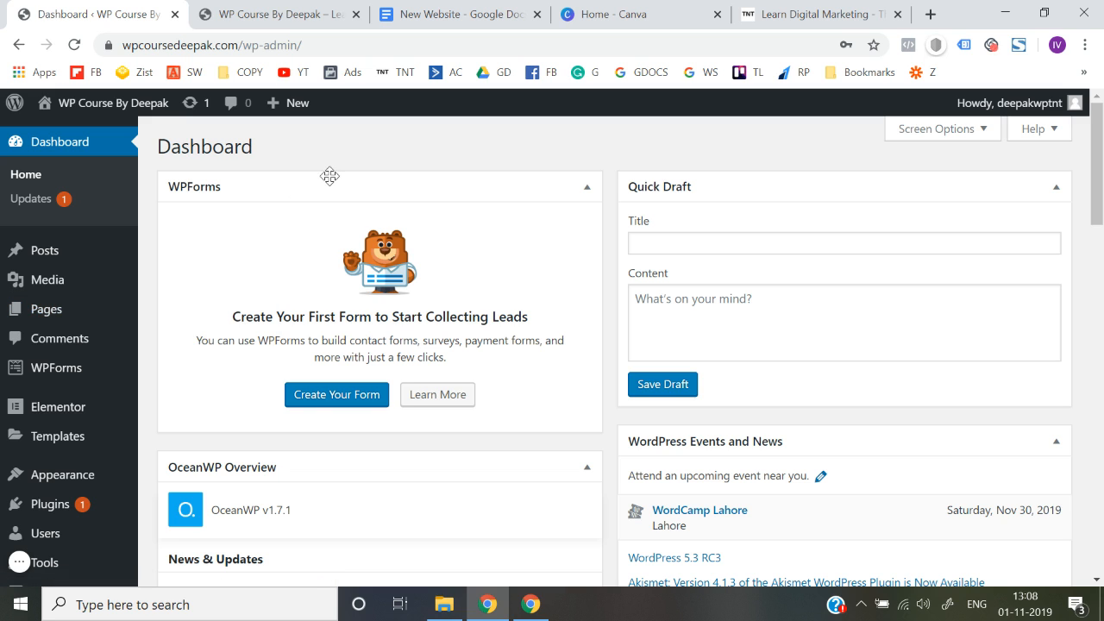
click(586, 187)
Add a new page titled "Home Page" and publish it.
mouse_move(95, 313)
click(165, 336)
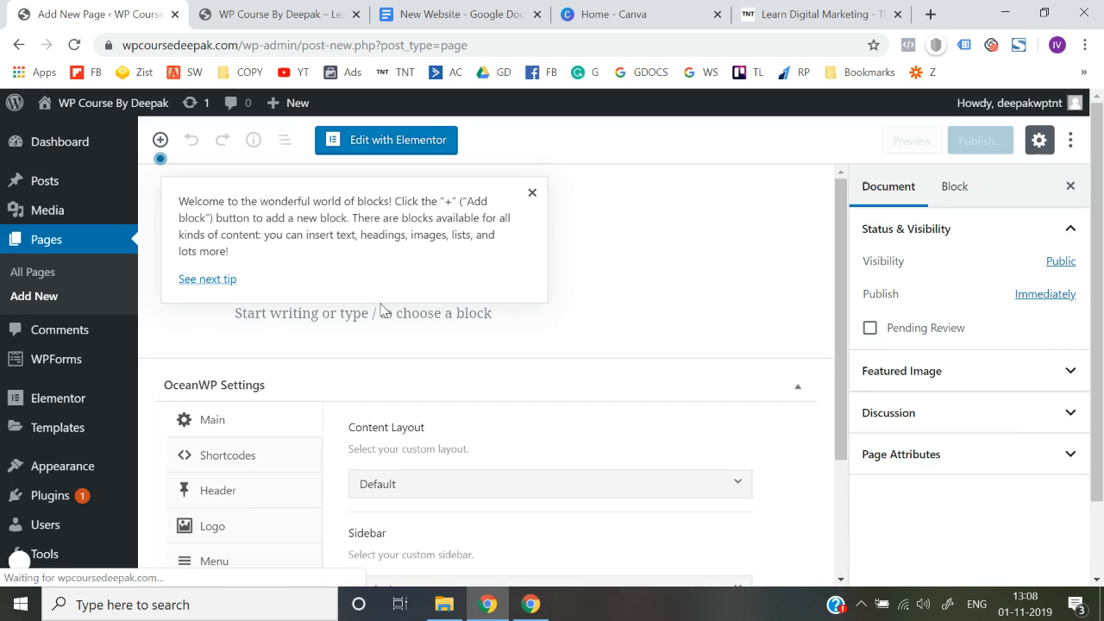
click(532, 194)
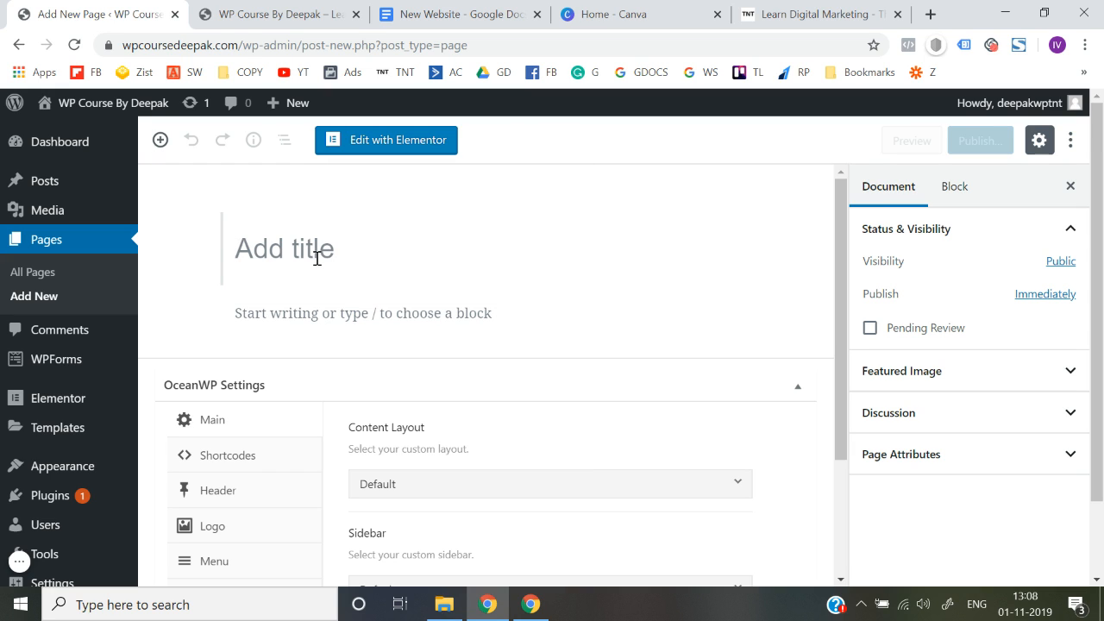
text(Ho)
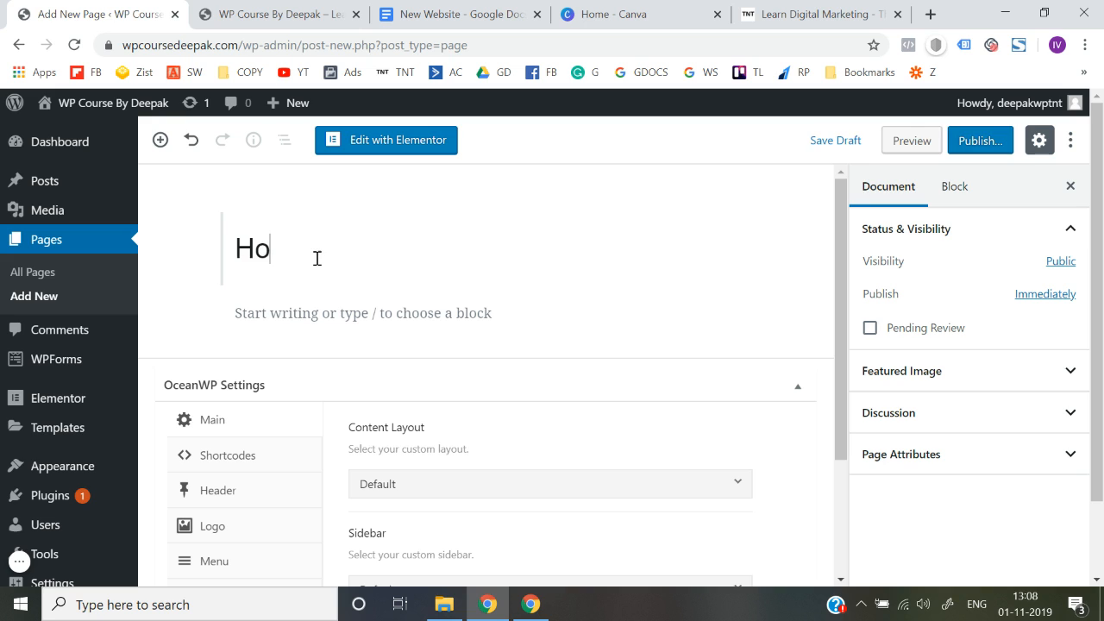
text(me Page)
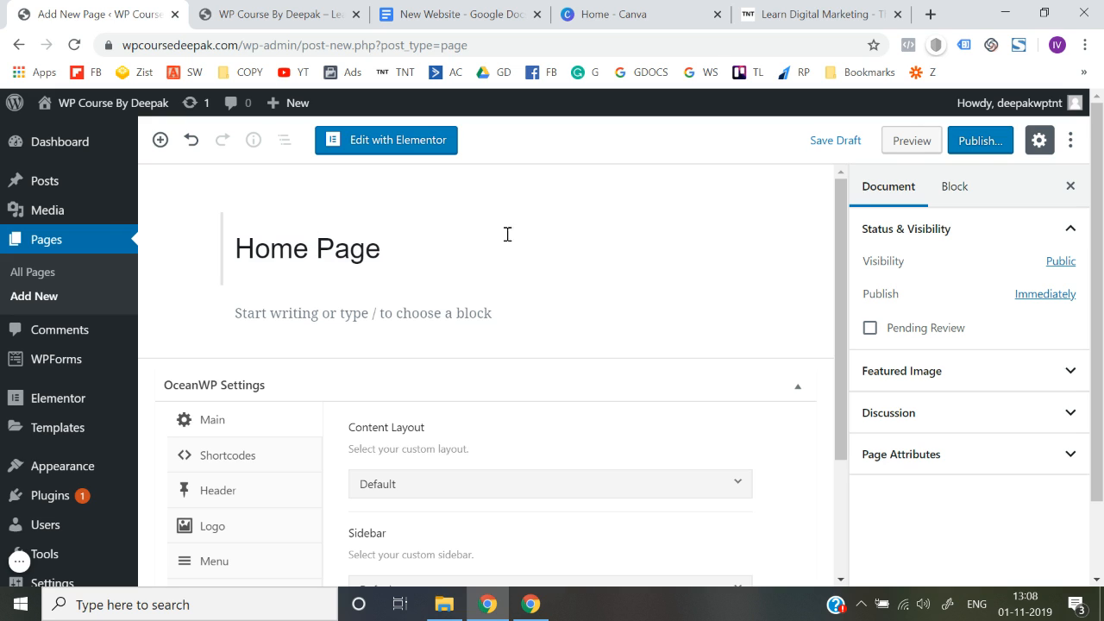
click(975, 140)
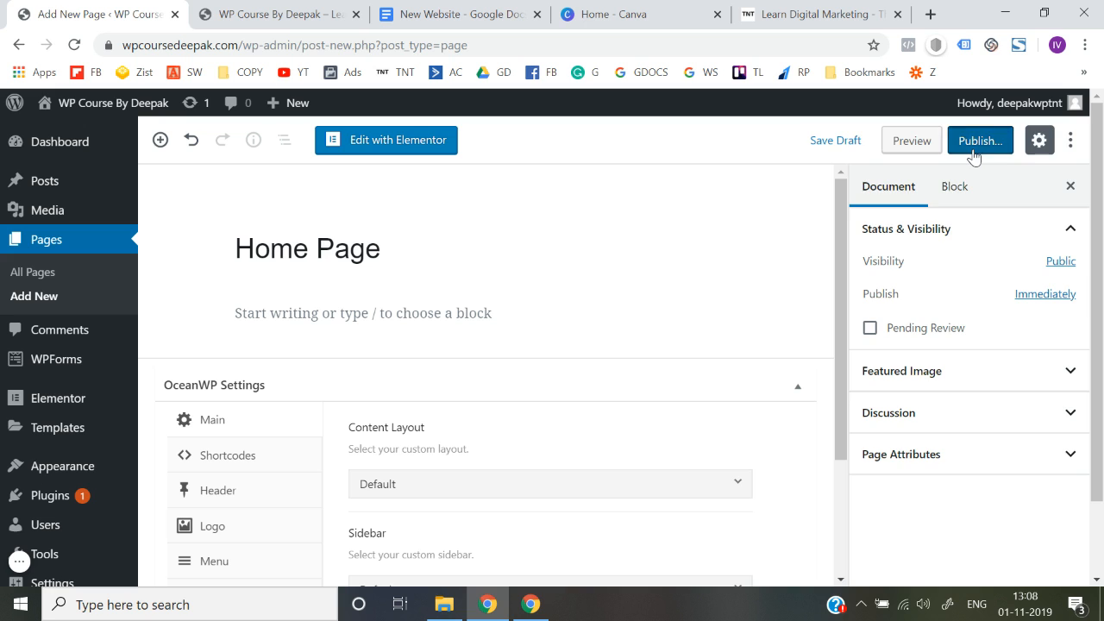
click(975, 149)
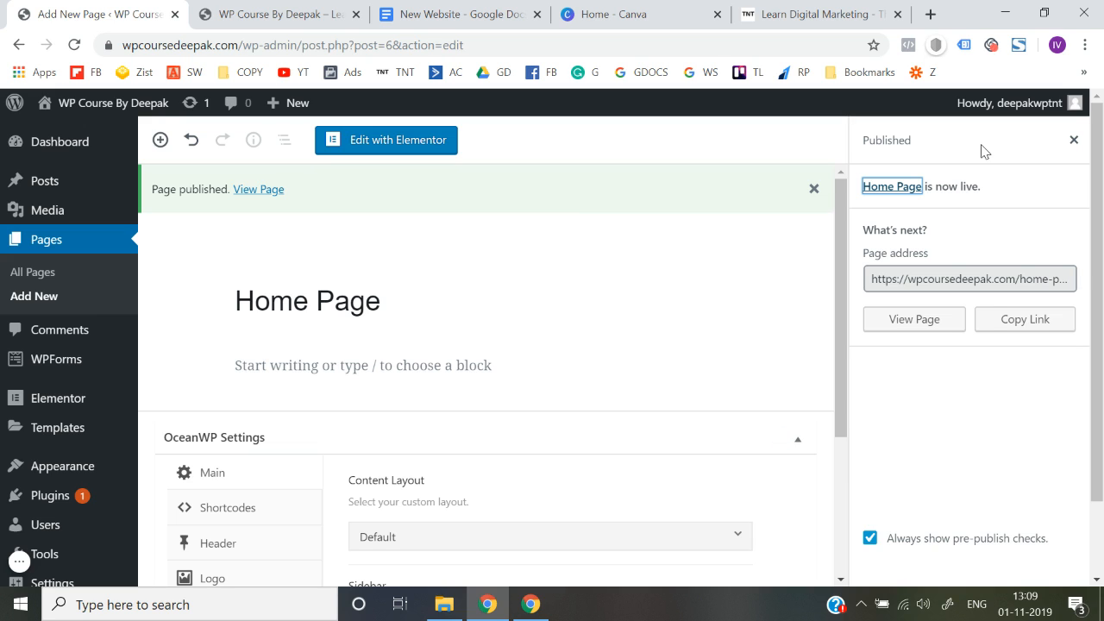
View the newly published page on the live site and look over its full length.
click(912, 330)
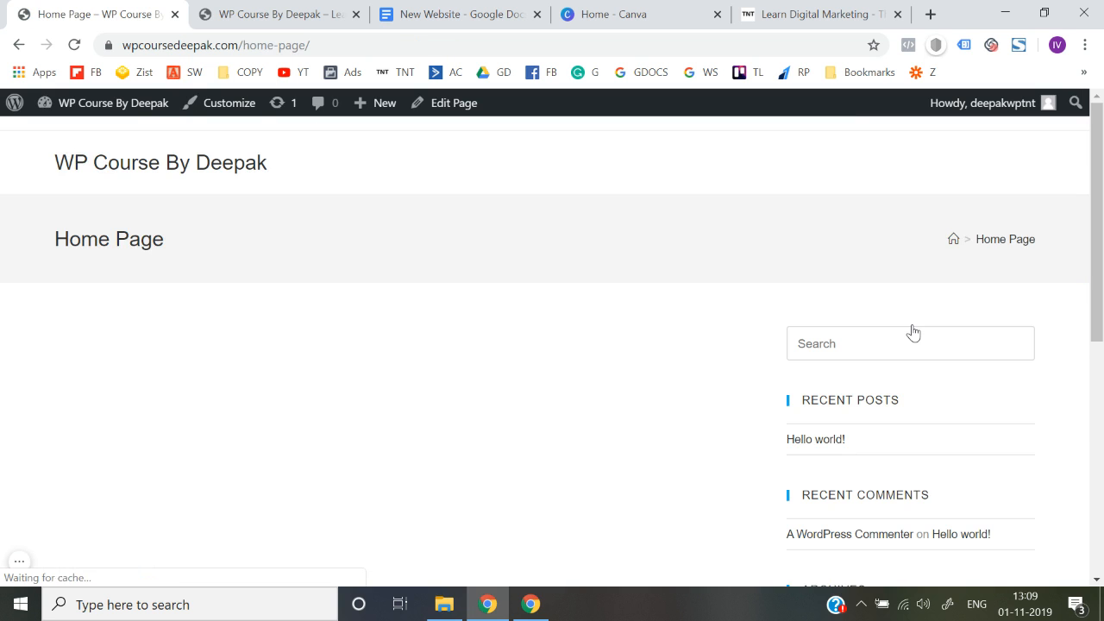
scroll(406, 389, down, 5)
scroll(184, 220, up, 5)
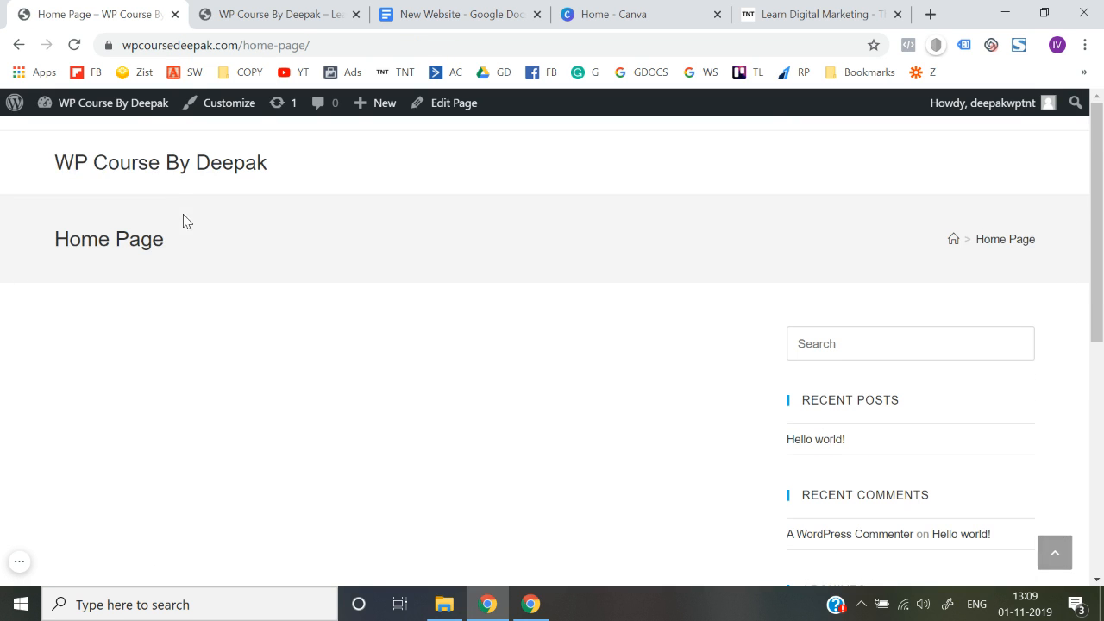
Go back to the WordPress dashboard and open the list of all pages.
mouse_move(98, 112)
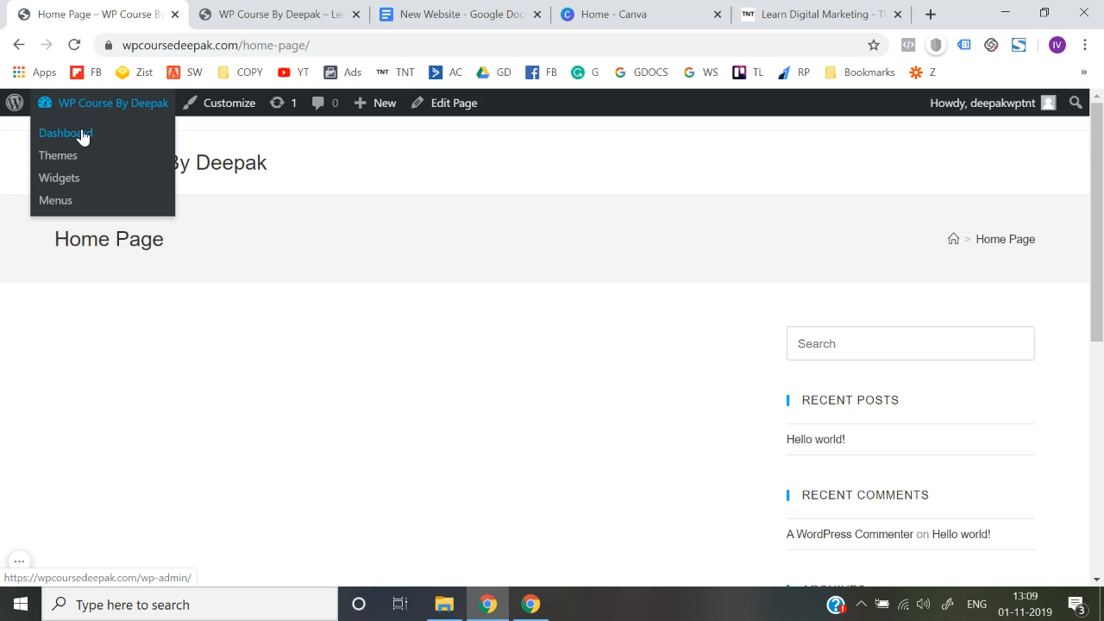
click(82, 134)
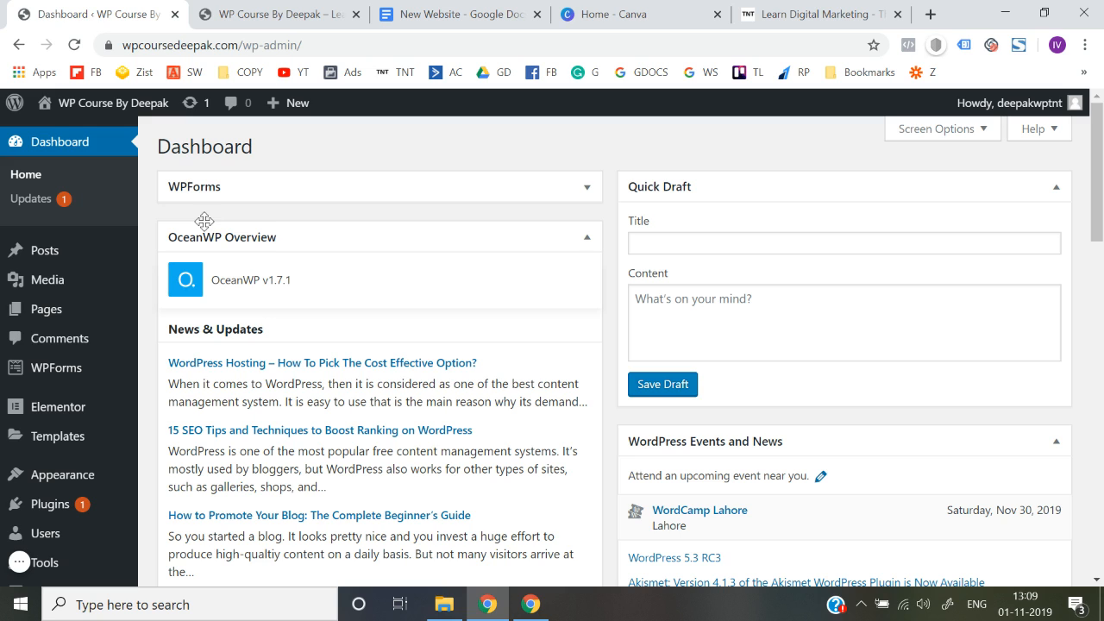
mouse_move(67, 313)
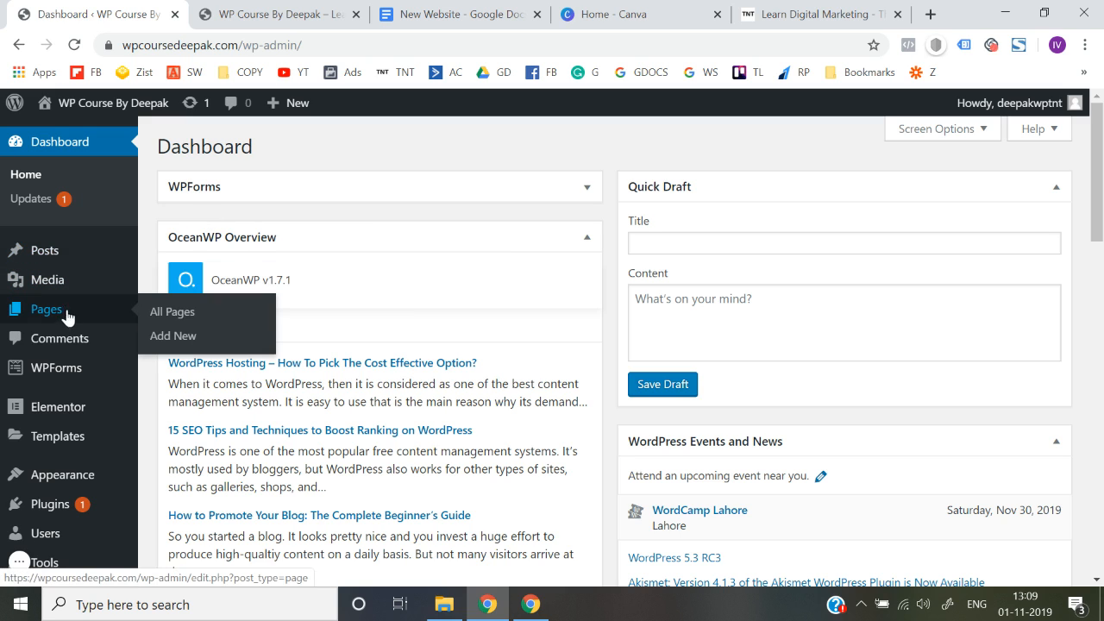
click(173, 315)
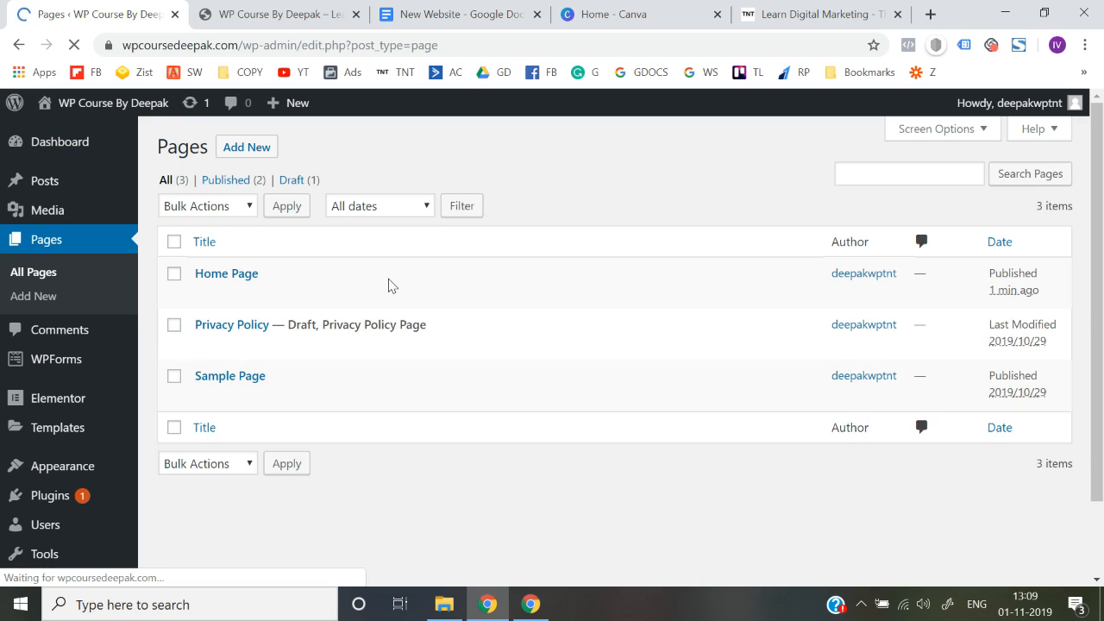
Open the live view of Home Page from the pages list in a new browser tab.
mouse_move(256, 288)
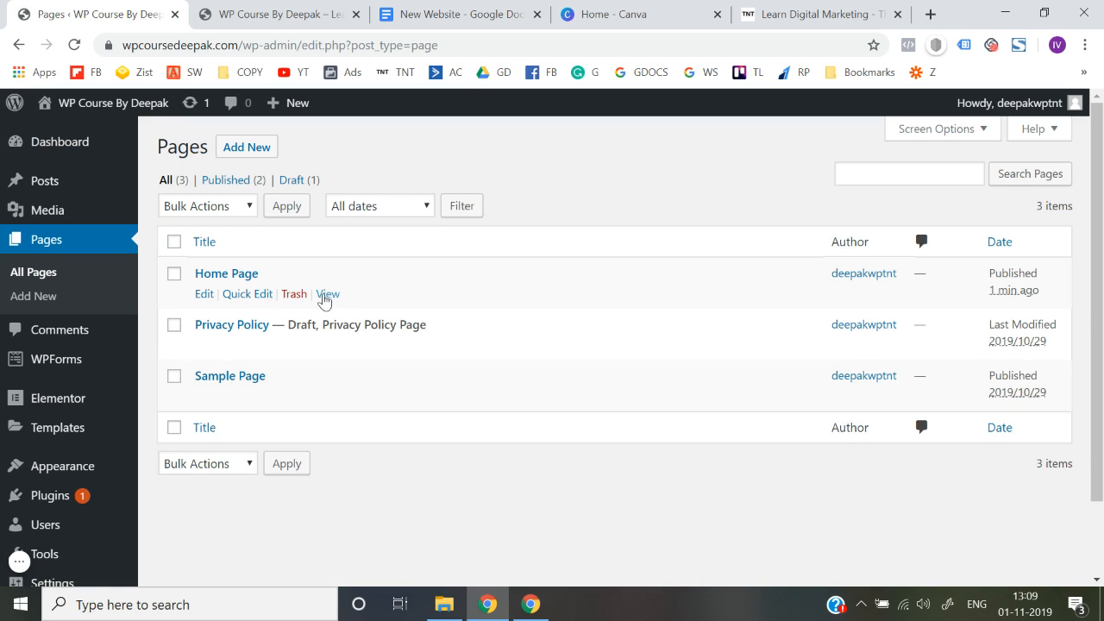
right_click(323, 298)
click(353, 307)
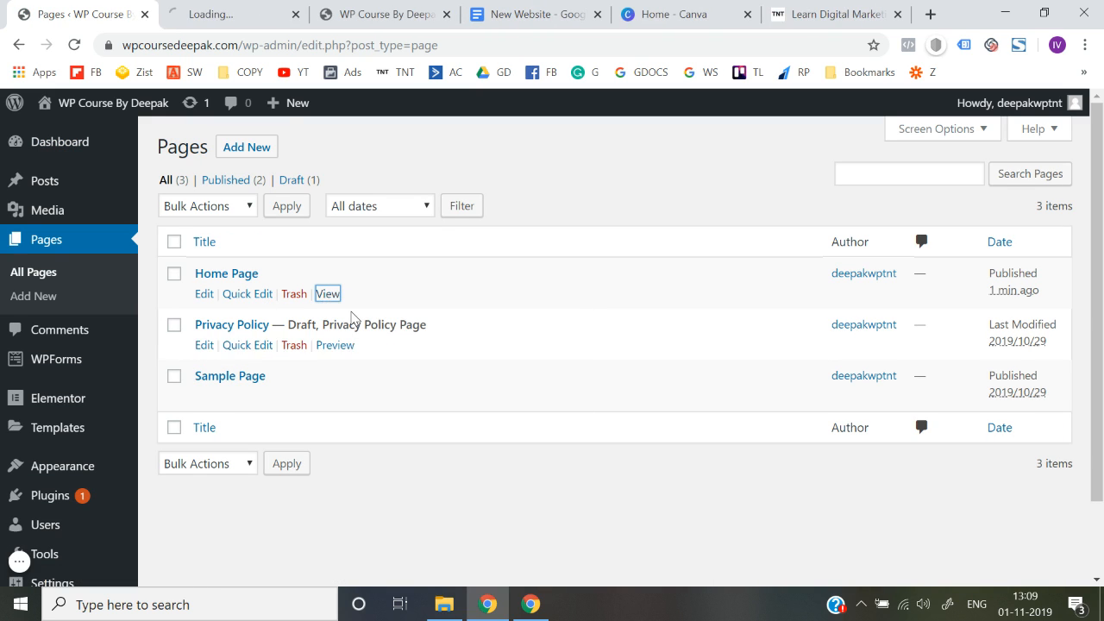
click(234, 11)
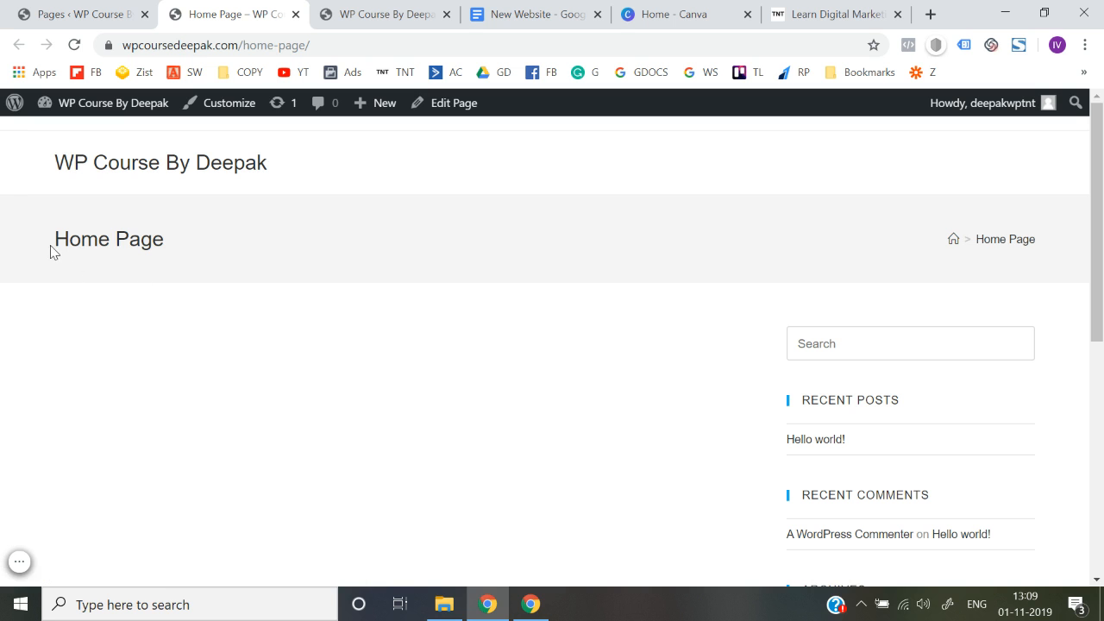
Inspect the live Home Page's title area, content, sidebar and footer.
scroll(52, 251, down, 5)
scroll(51, 250, up, 5)
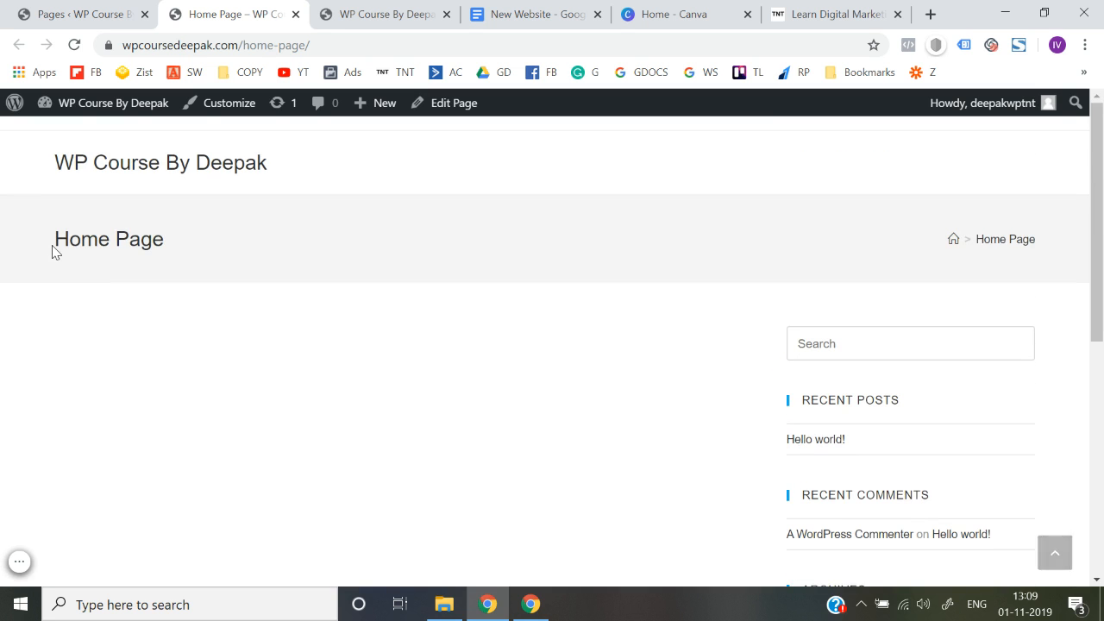
click(77, 10)
click(253, 10)
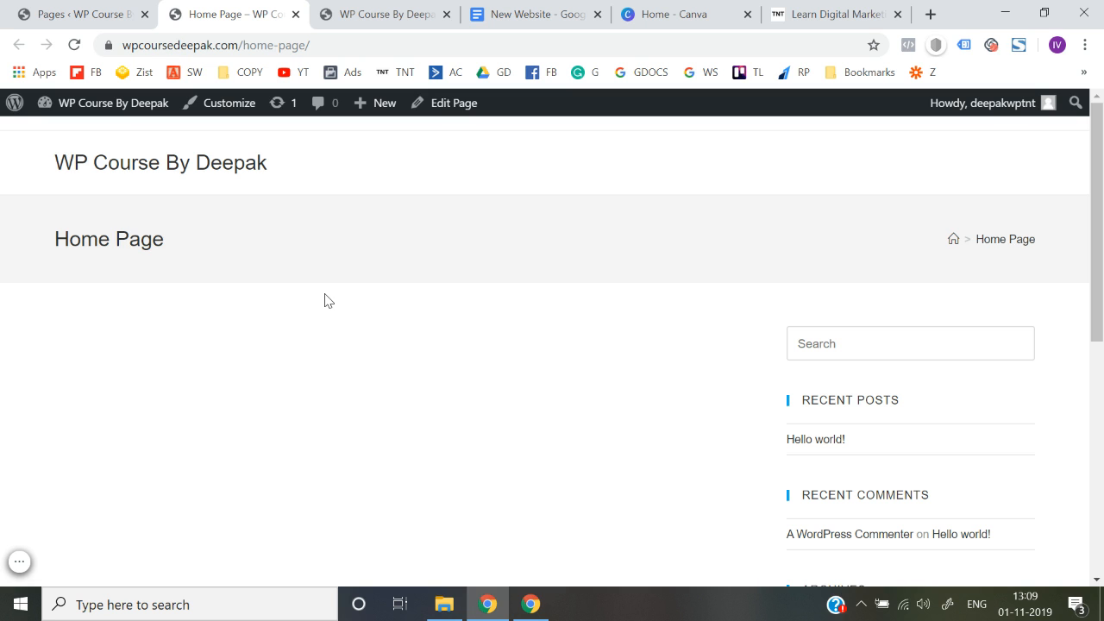
scroll(194, 306, down, 5)
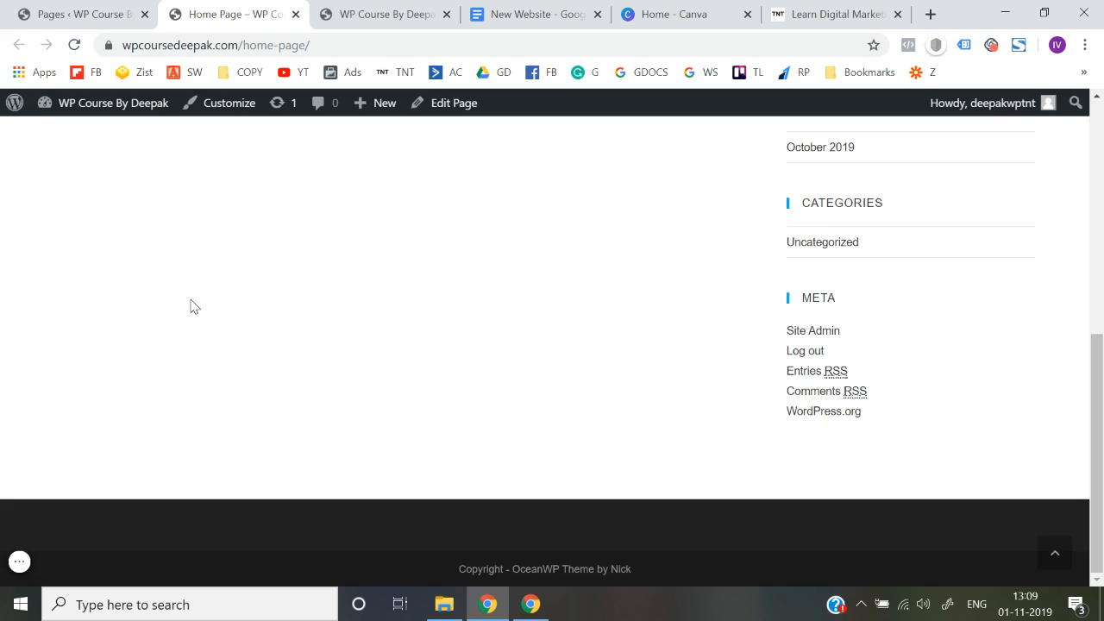
scroll(194, 306, up, 5)
scroll(195, 307, down, 5)
scroll(194, 306, up, 5)
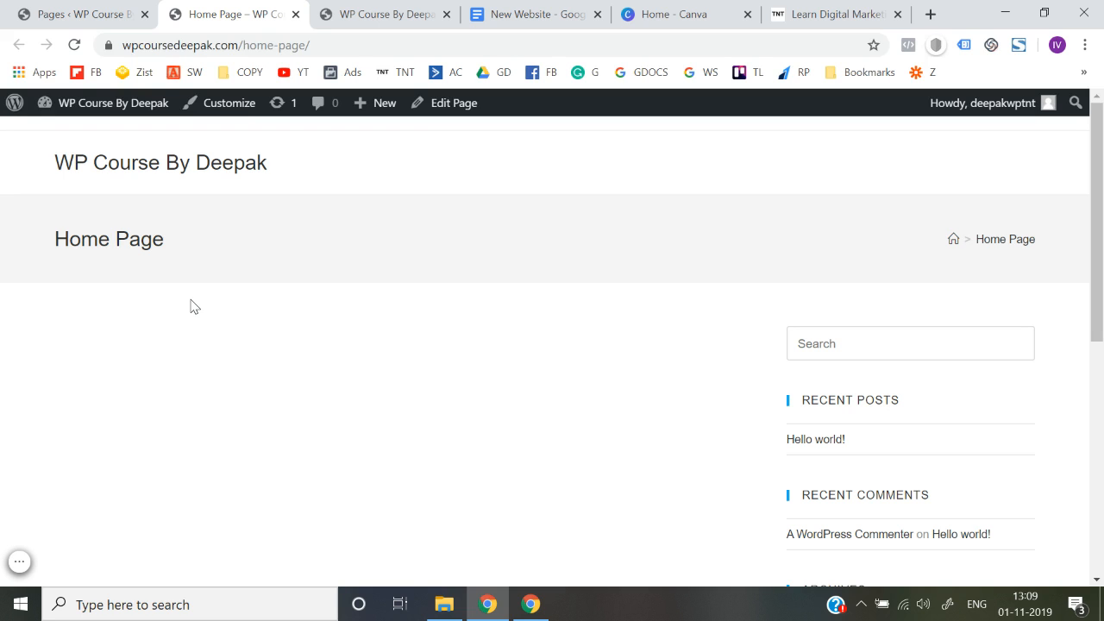
Reload the site's front page at the root domain and compare it with the live Home Page.
click(382, 14)
click(346, 43)
key(Return)
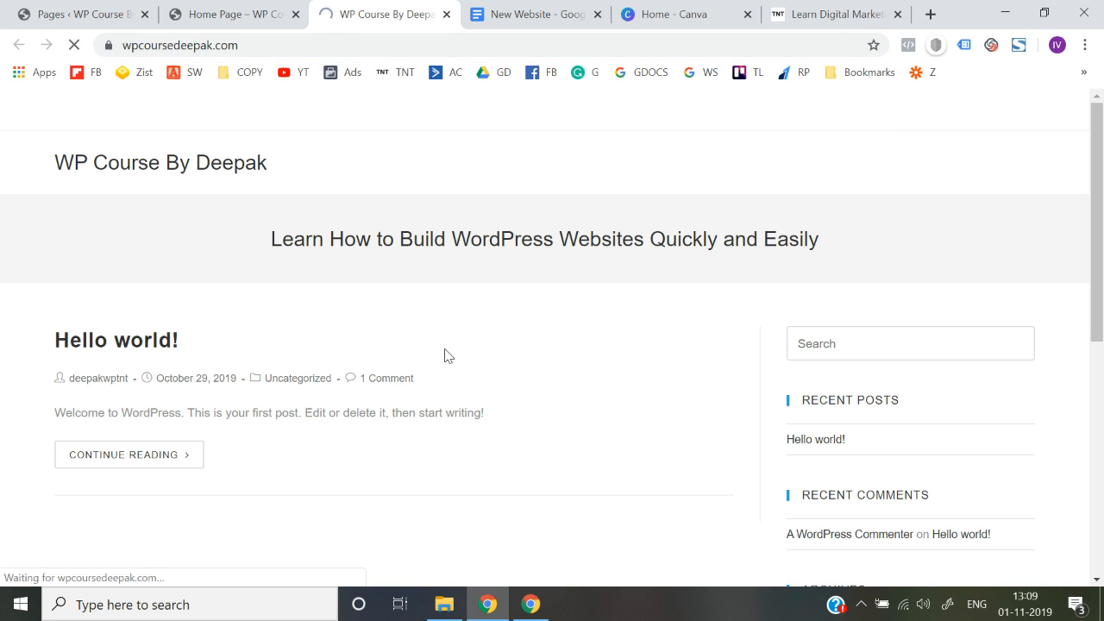
scroll(448, 357, down, 7)
scroll(449, 356, up, 7)
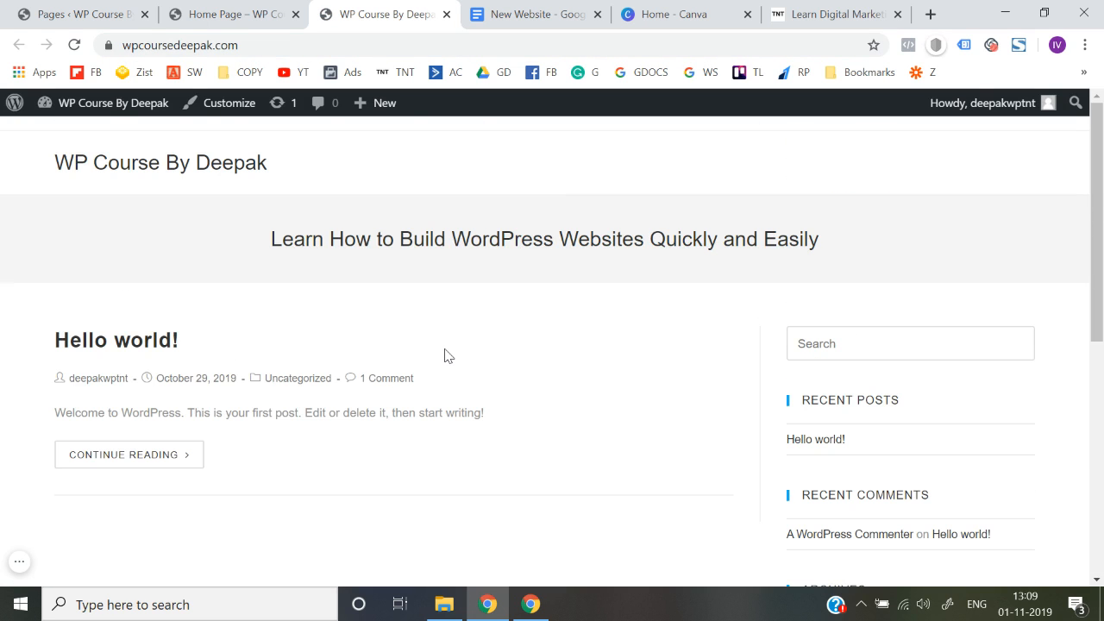
click(250, 9)
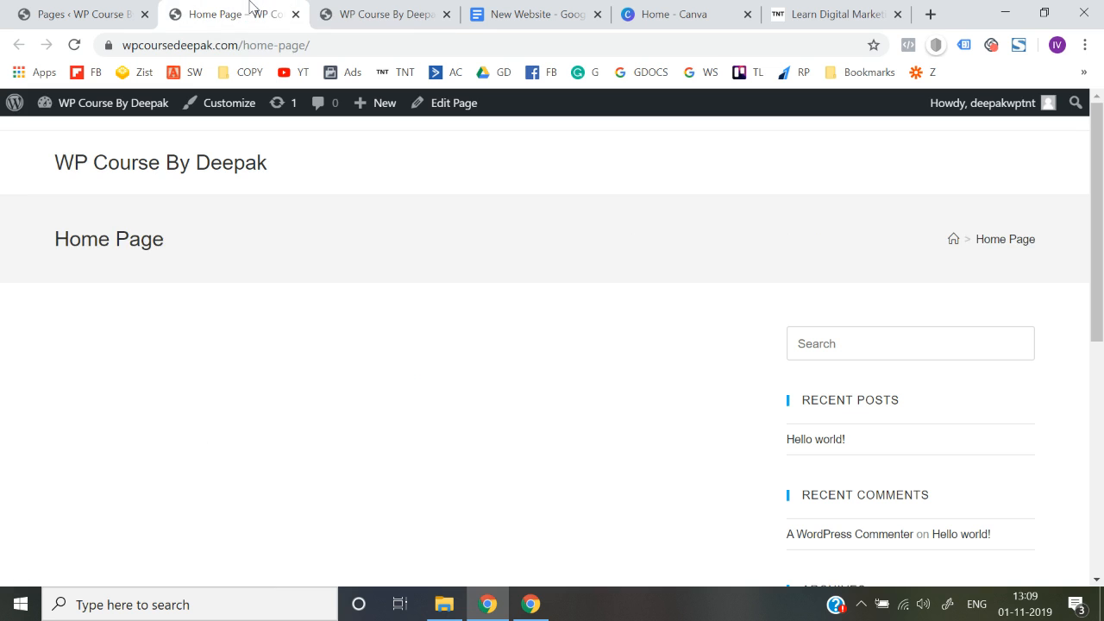
Compare the live Home Page with the site's front page at the root domain, including title area and content.
scroll(247, 407, down, 7)
scroll(246, 406, up, 7)
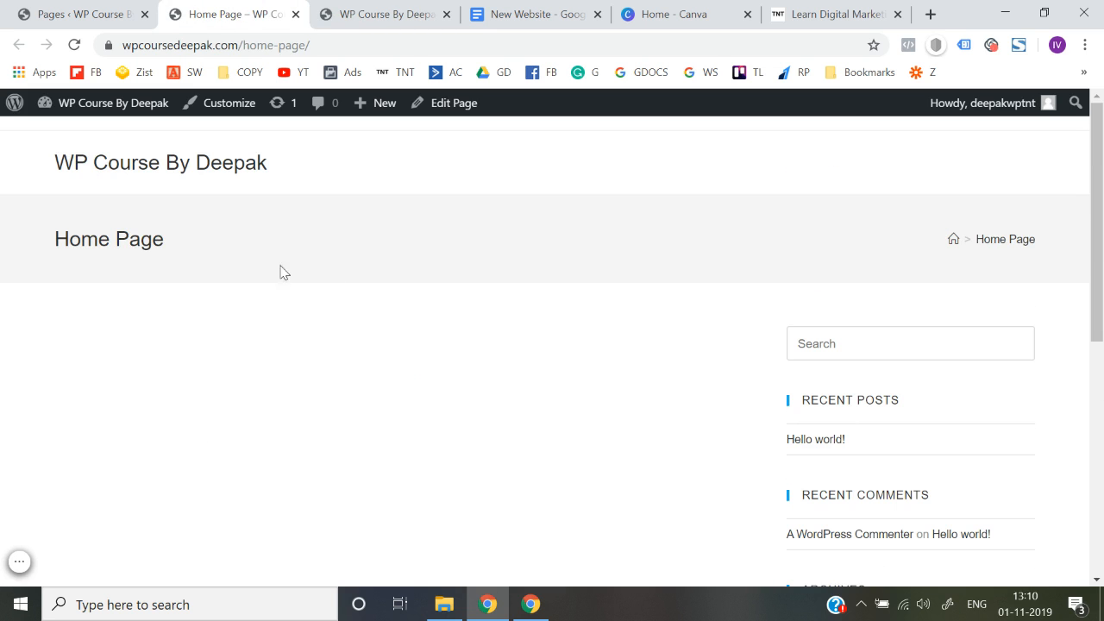
click(369, 9)
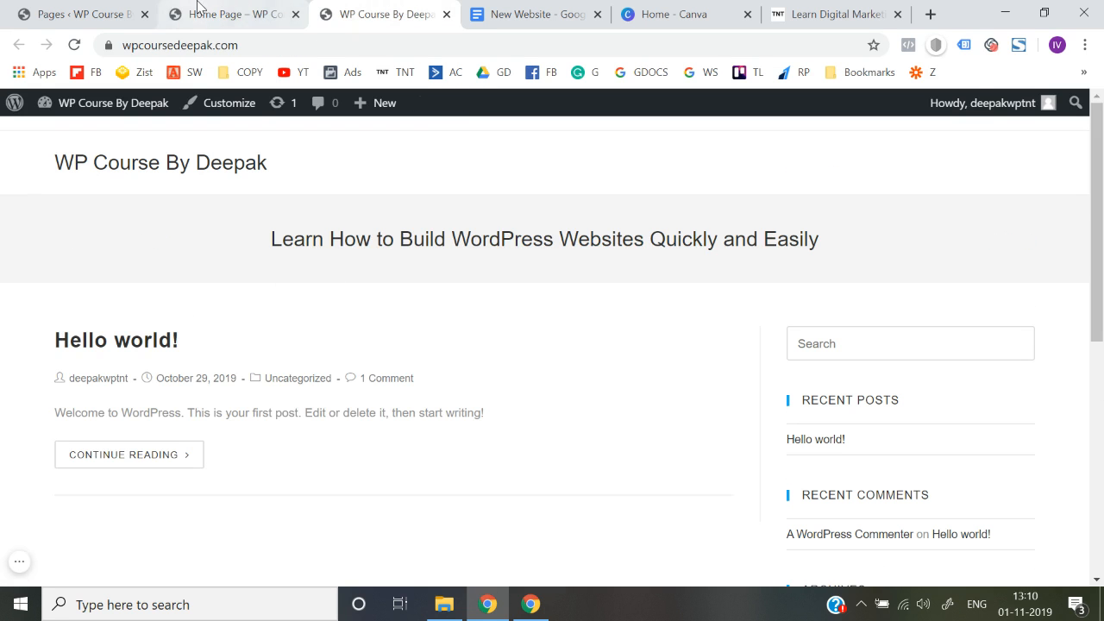
click(281, 10)
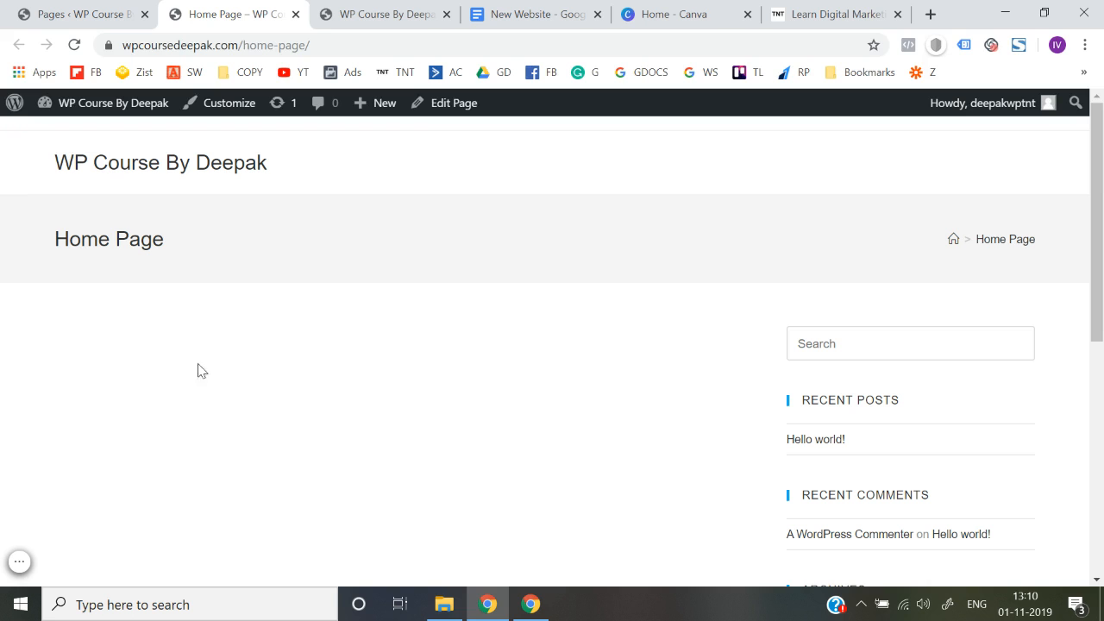
click(407, 9)
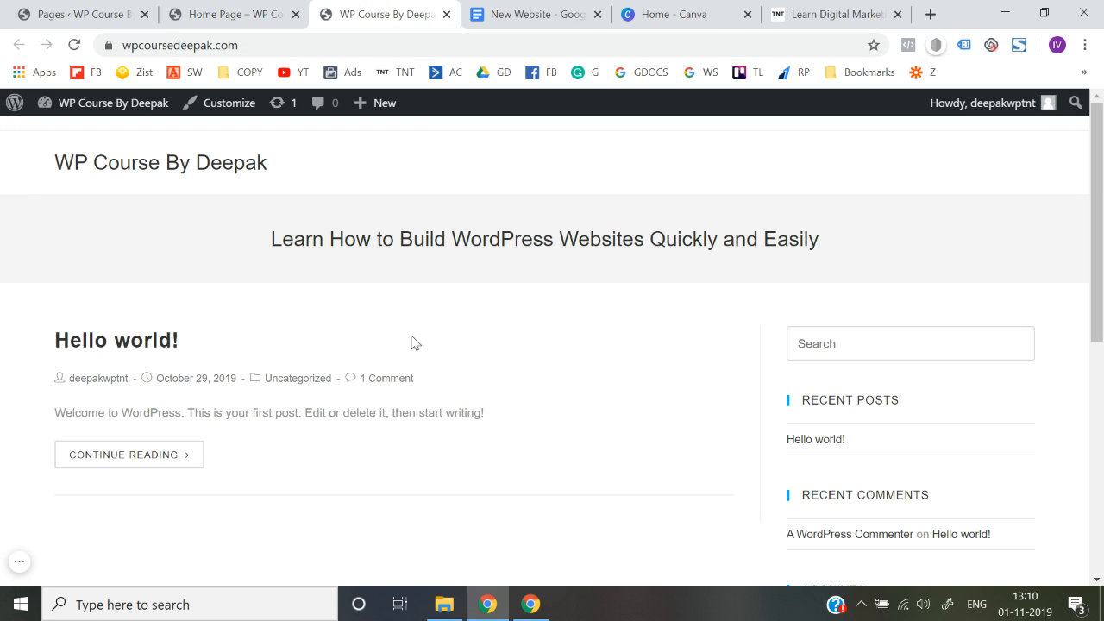
click(216, 11)
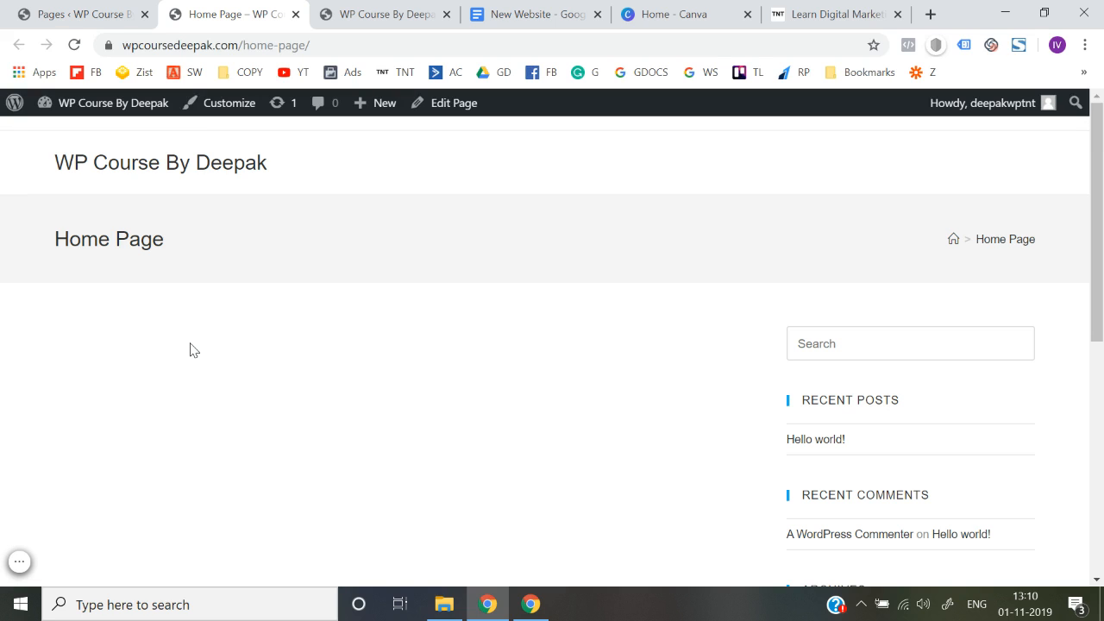
Open the theme customizer from the live Home Page and go to its Homepage Settings.
click(241, 104)
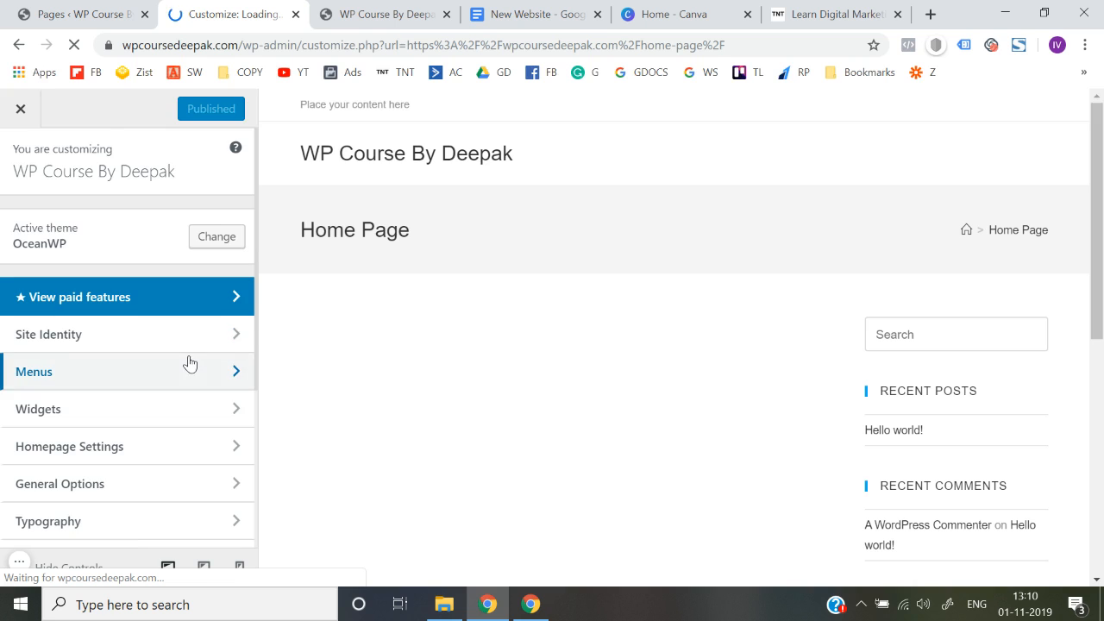
scroll(188, 363, down, 1)
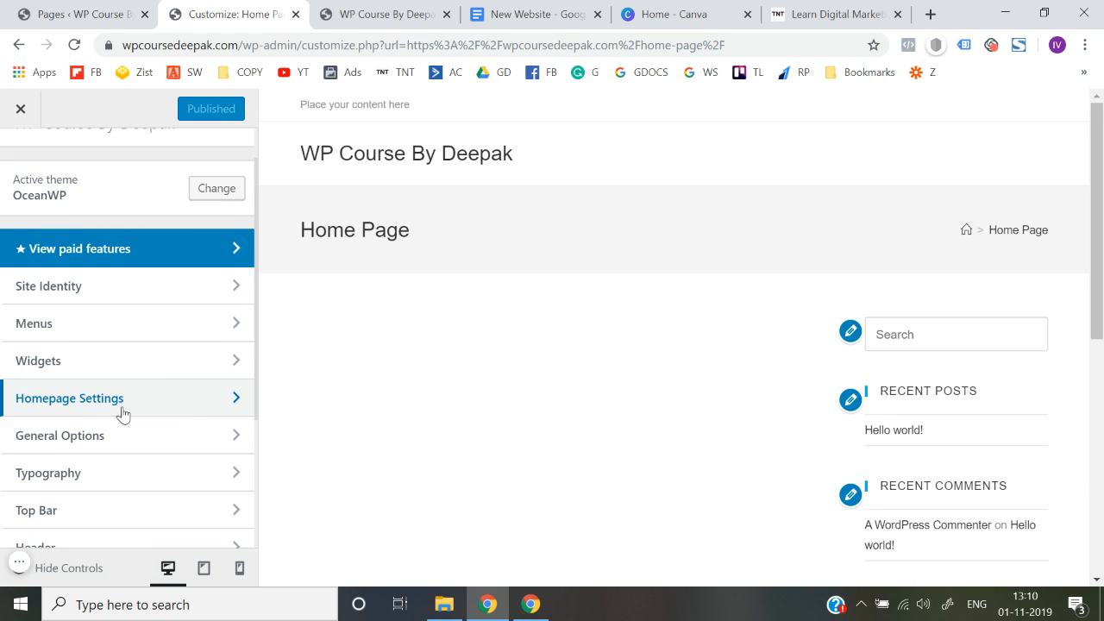
scroll(123, 415, up, 1)
scroll(125, 416, down, 2)
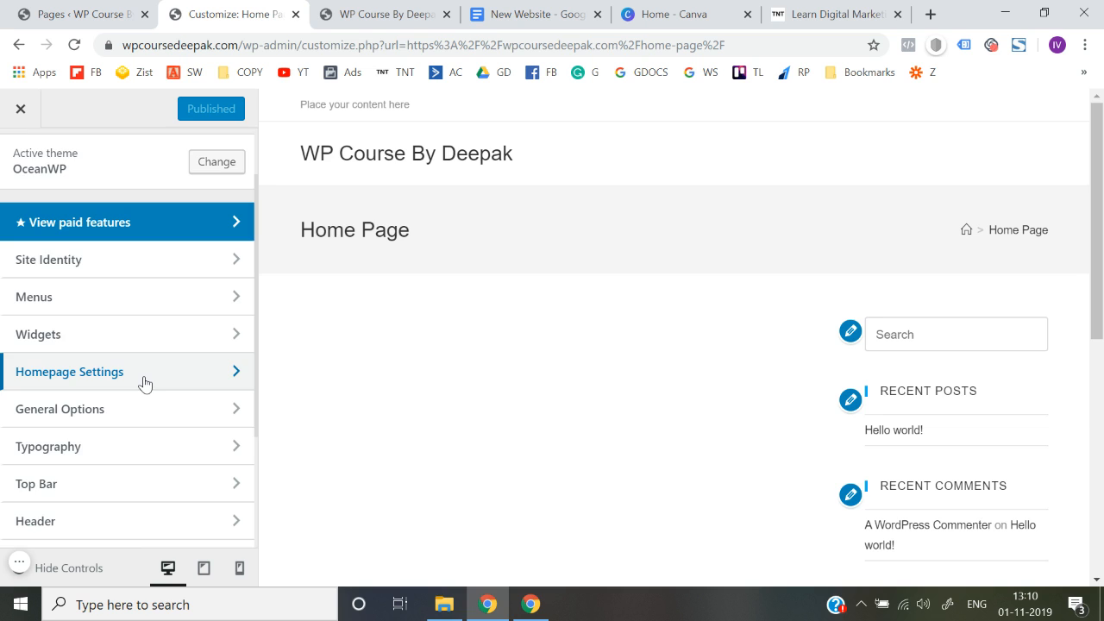
click(142, 380)
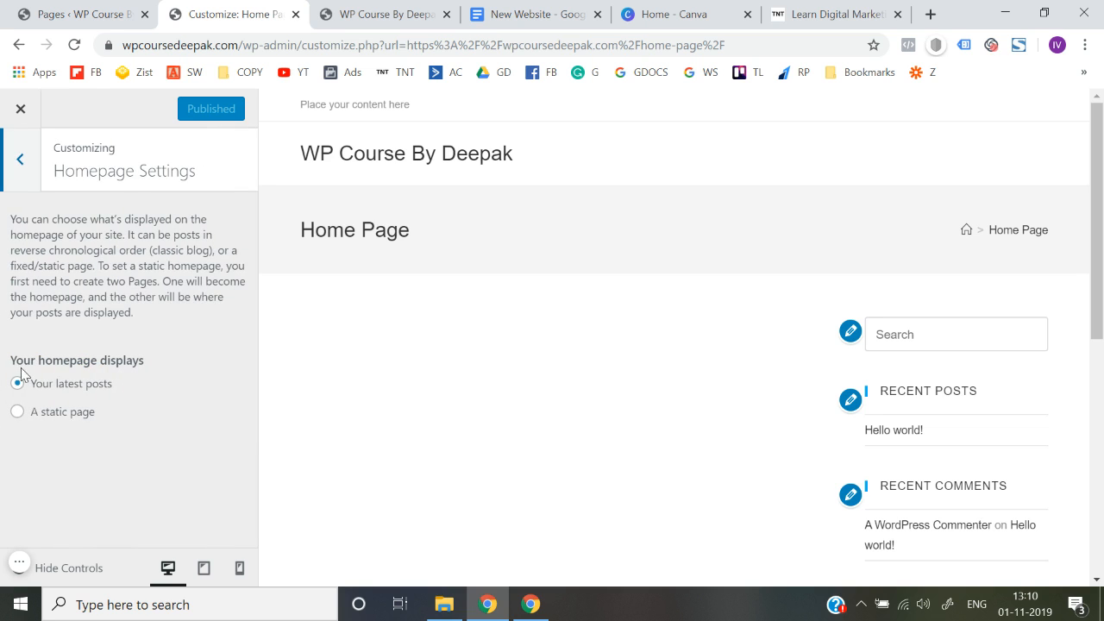
Set the homepage to display a static page, choose Home Page as the homepage, and publish the change.
drag(11, 360, 147, 360)
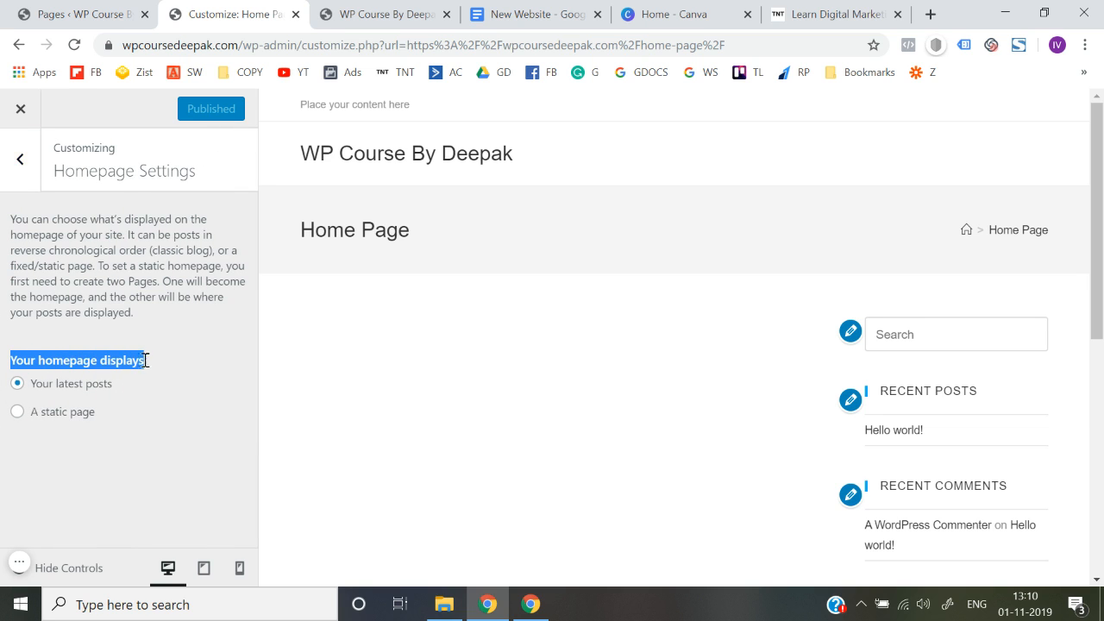
click(2, 490)
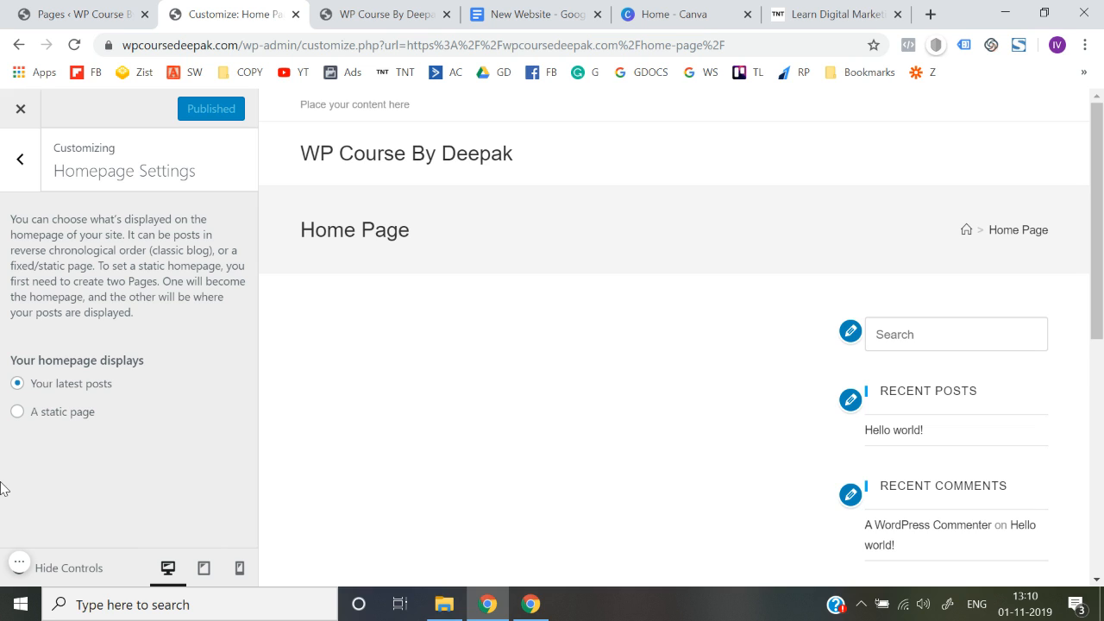
click(17, 412)
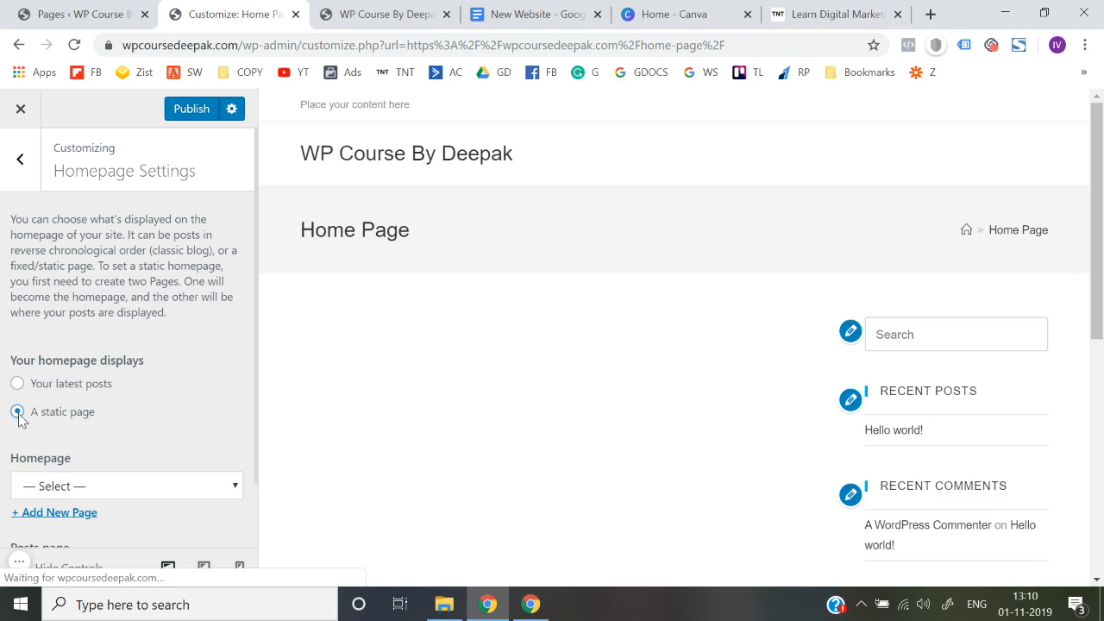
scroll(17, 438, down, 1)
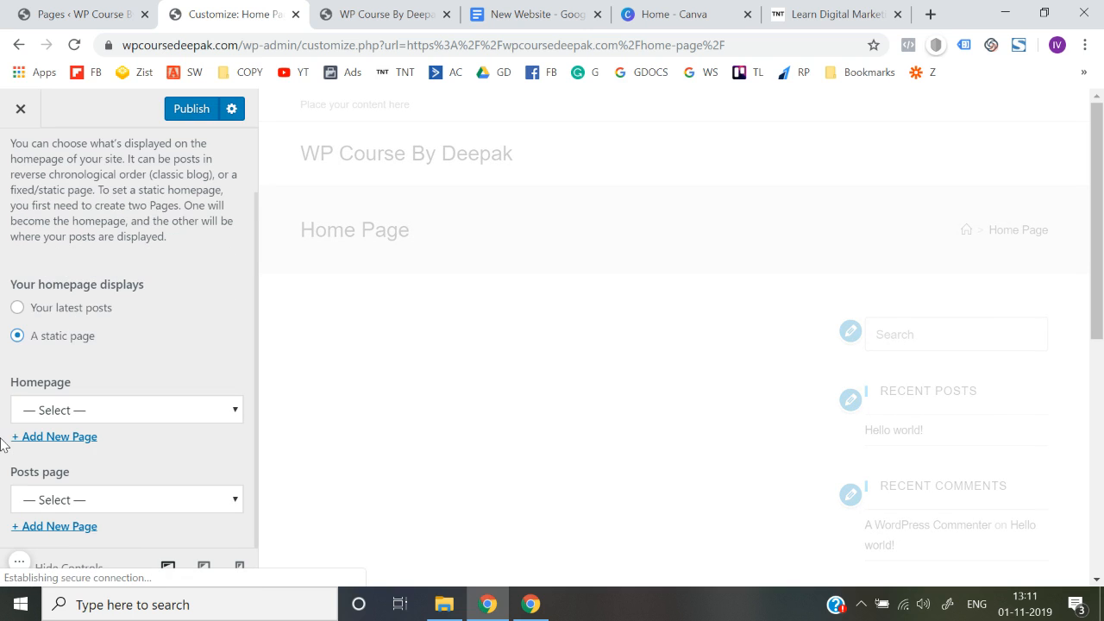
click(100, 417)
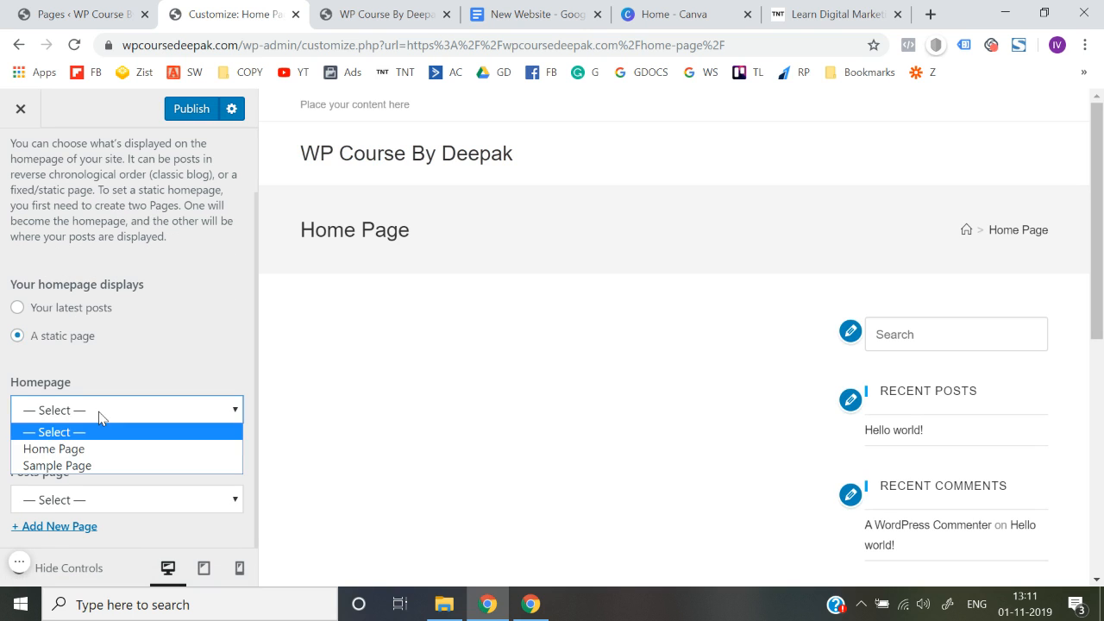
click(75, 454)
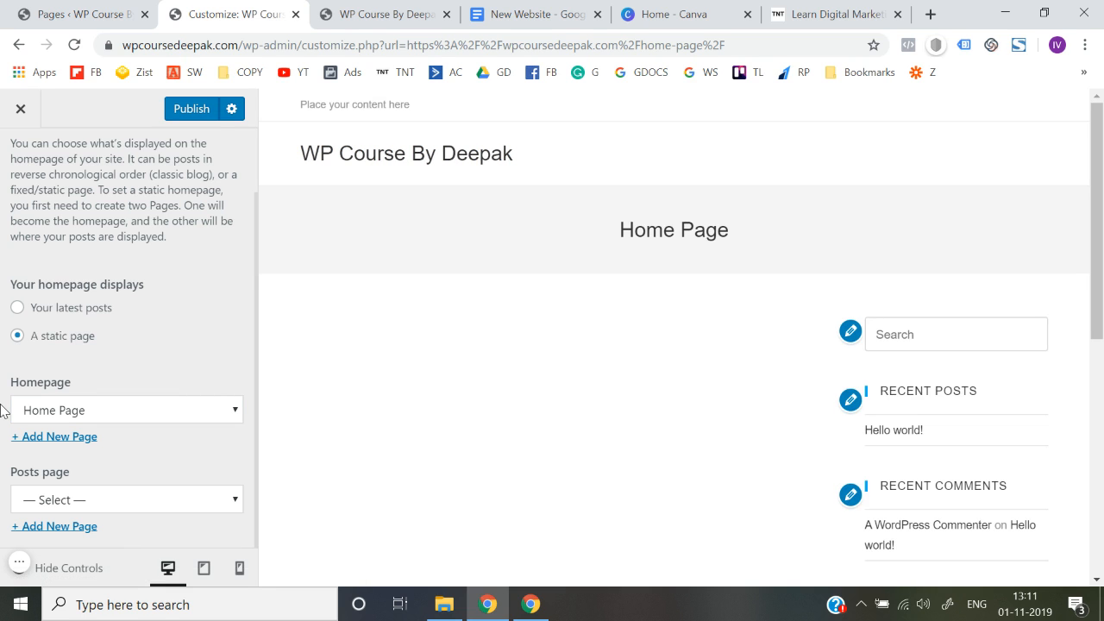
click(197, 114)
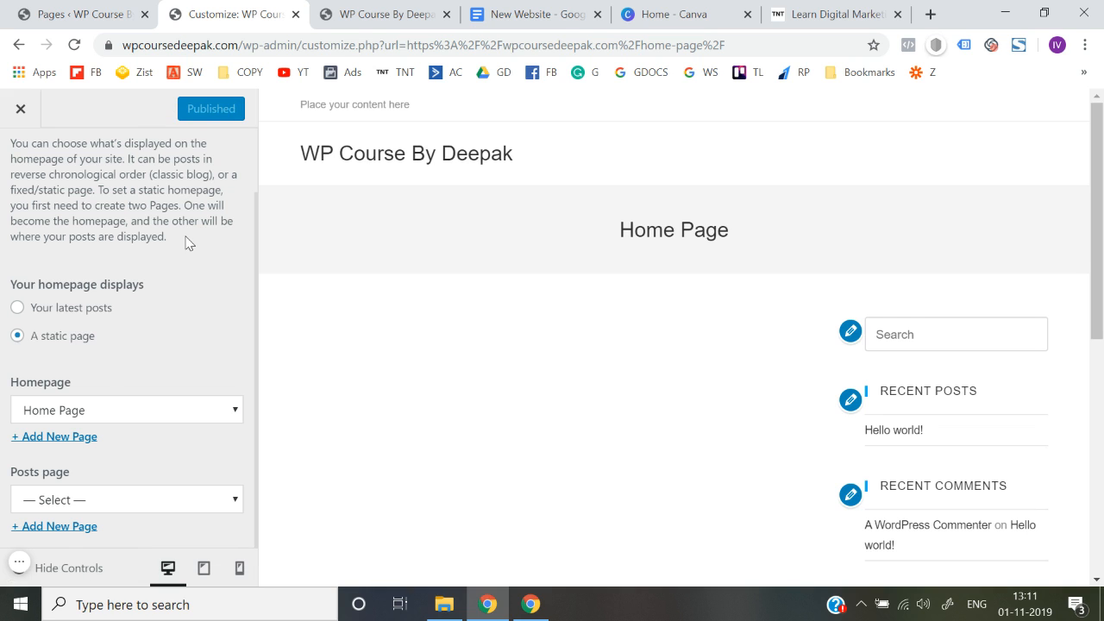
Close the theme customizer and return to the live site.
scroll(190, 243, up, 1)
right_click(27, 115)
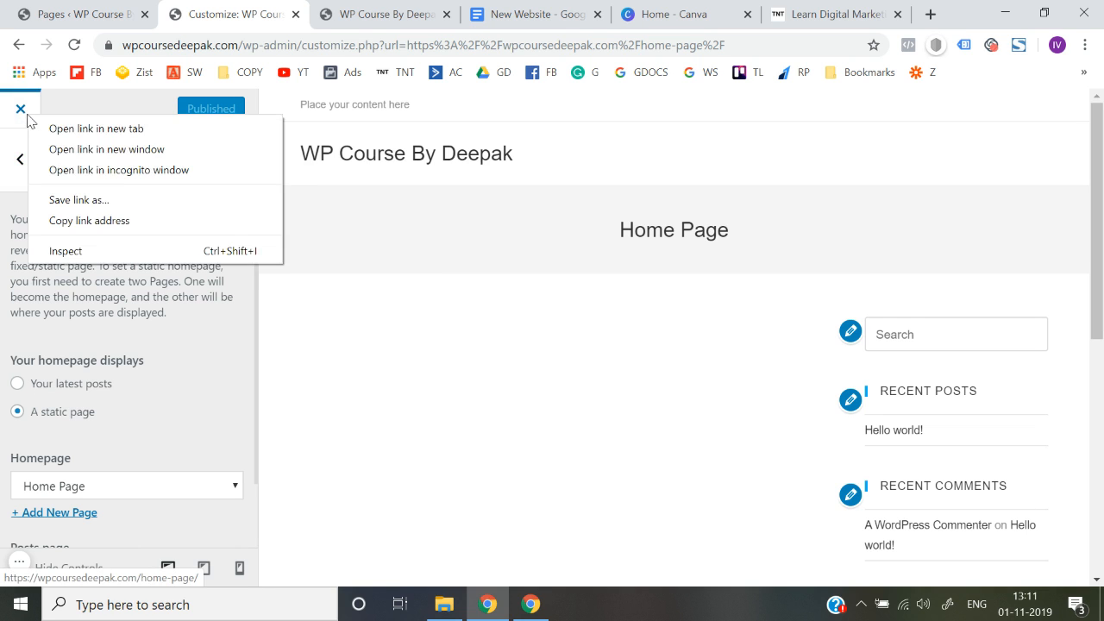
click(27, 116)
click(25, 114)
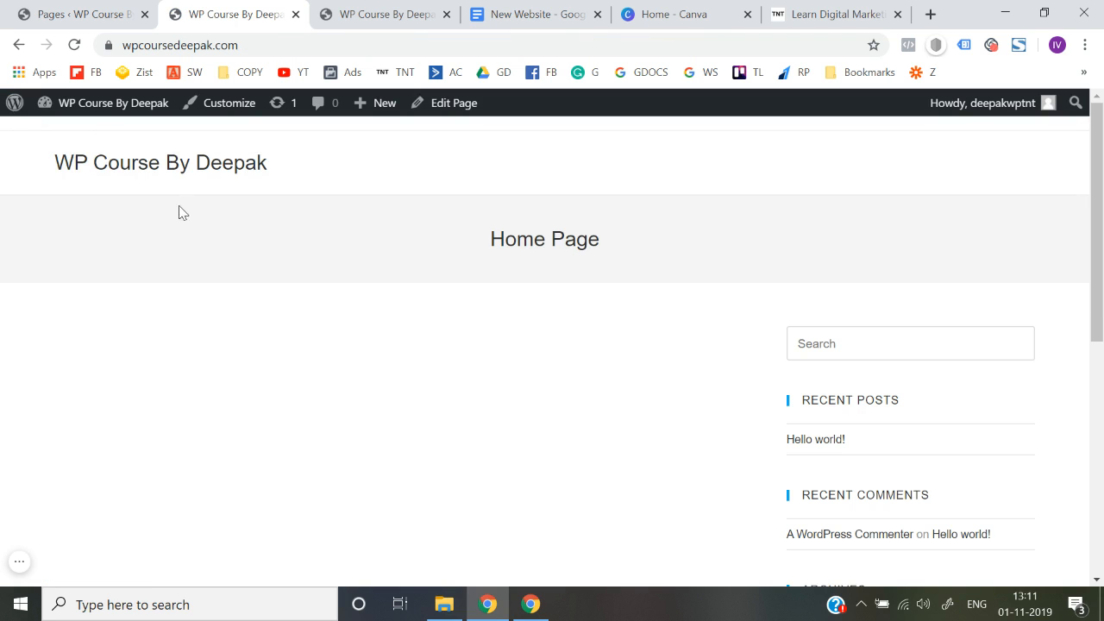
Reload the site's front page at the root domain and examine it from the title area to the footer.
click(292, 49)
key(Return)
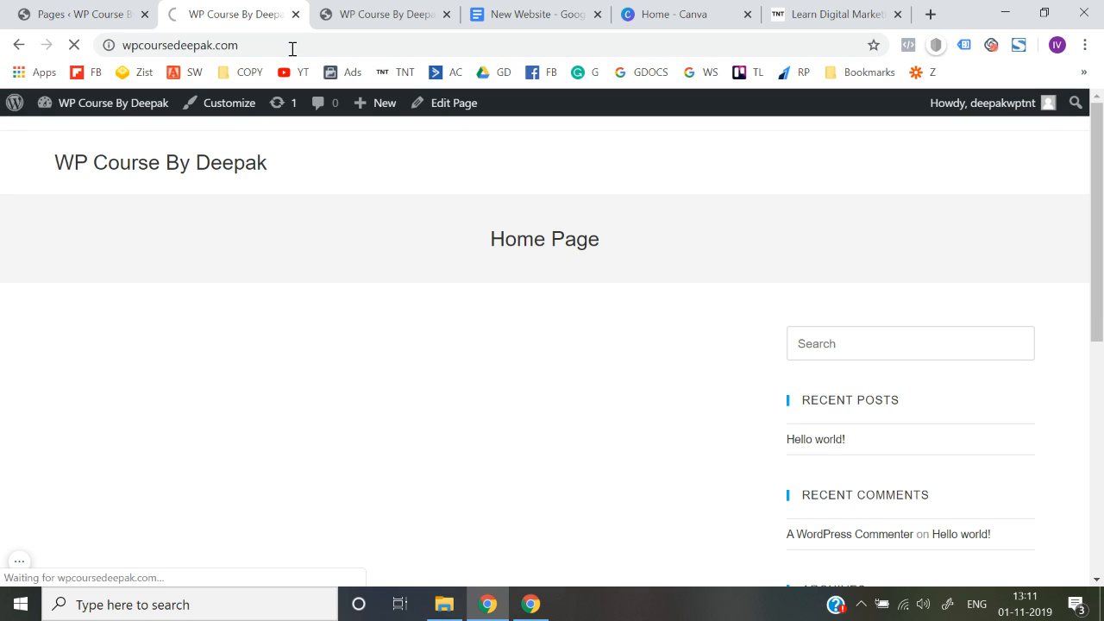
click(292, 49)
click(293, 49)
key(Return)
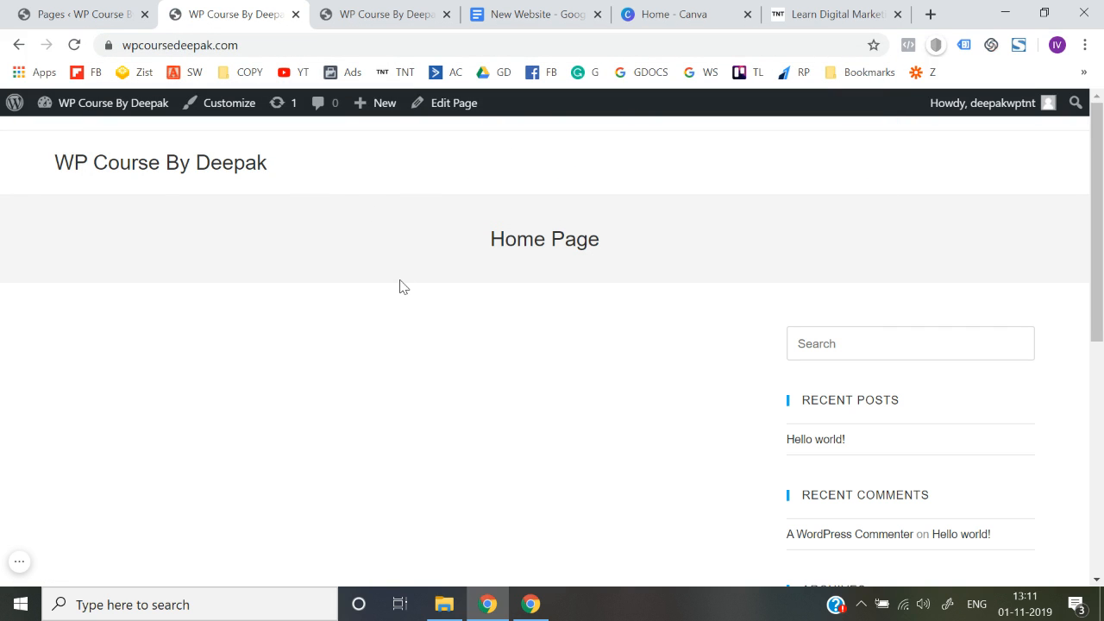
scroll(401, 286, down, 5)
scroll(402, 285, up, 5)
scroll(360, 437, down, 5)
scroll(360, 436, up, 5)
scroll(359, 437, down, 5)
scroll(360, 437, up, 5)
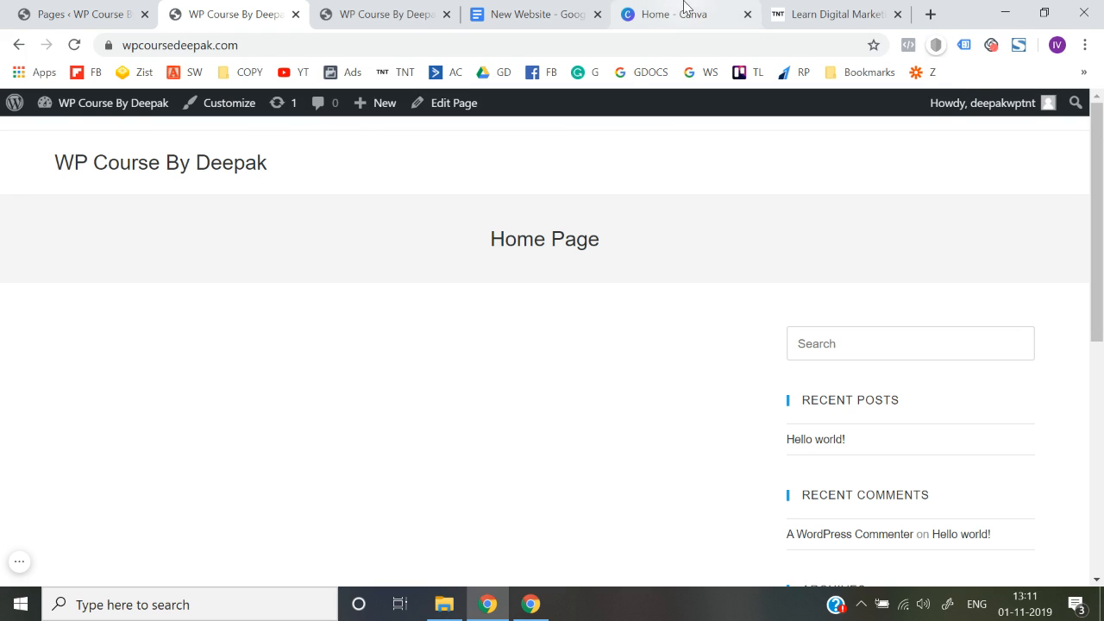
Switch to the New Website document in Google Docs and review the copy drafted for the home page.
click(518, 14)
scroll(498, 398, down, 4)
scroll(498, 397, down, 3)
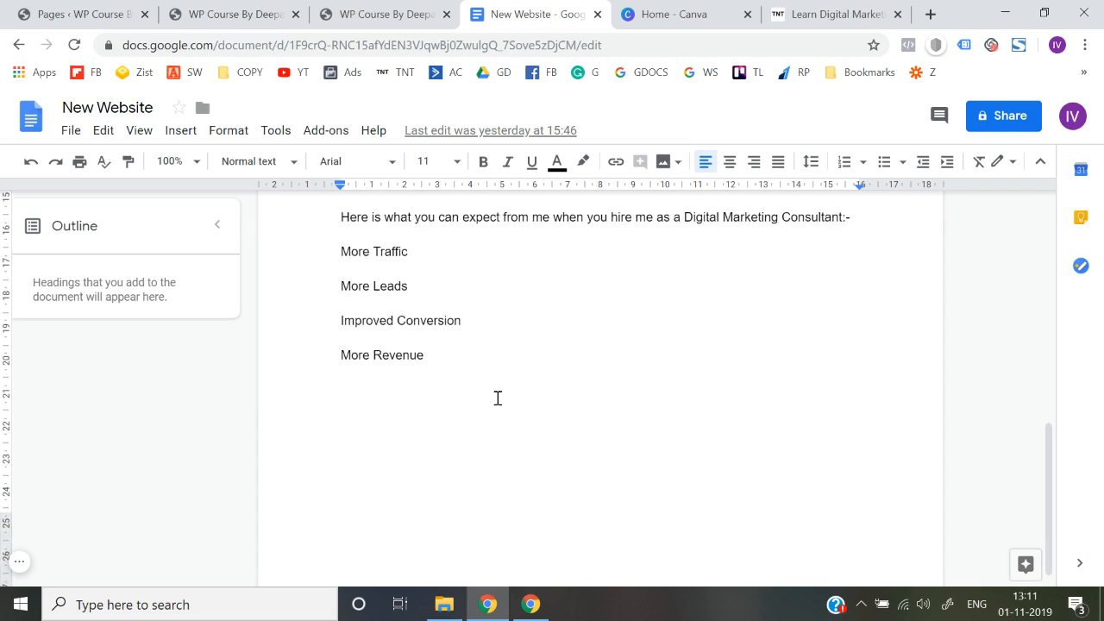
scroll(498, 398, up, 7)
scroll(498, 398, down, 7)
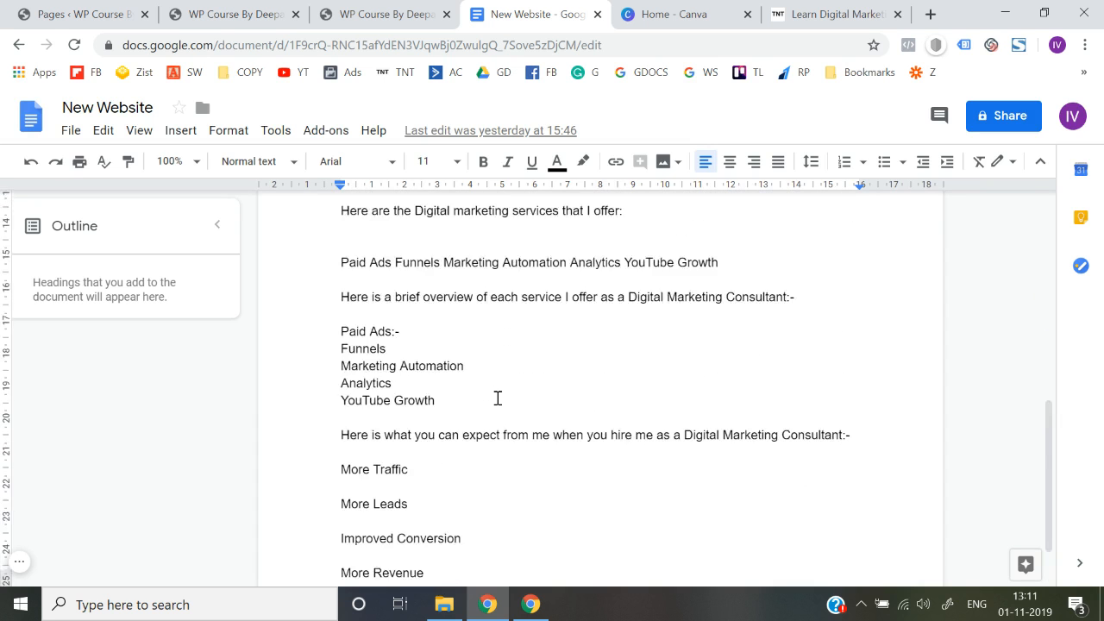
scroll(498, 398, up, 7)
scroll(547, 372, down, 7)
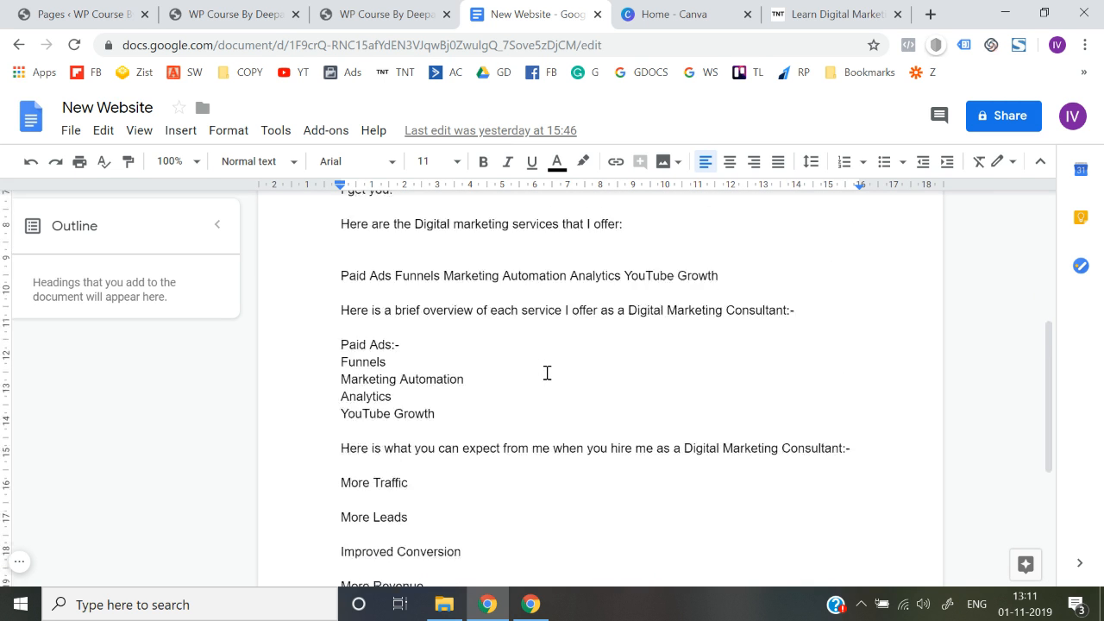
scroll(547, 373, up, 7)
scroll(547, 372, down, 1)
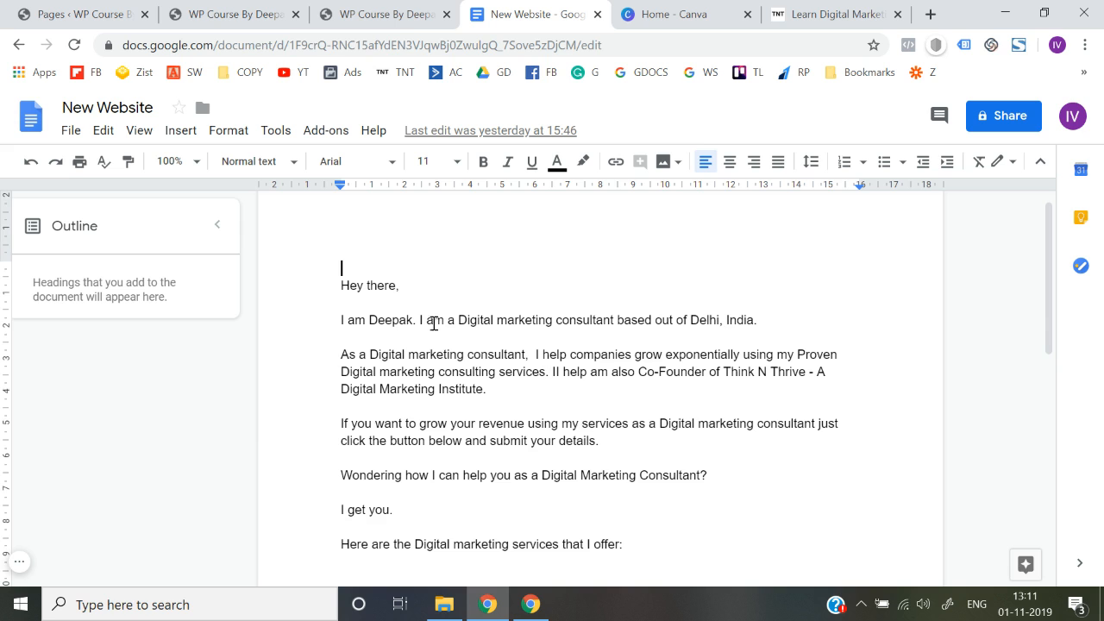
scroll(395, 311, up, 1)
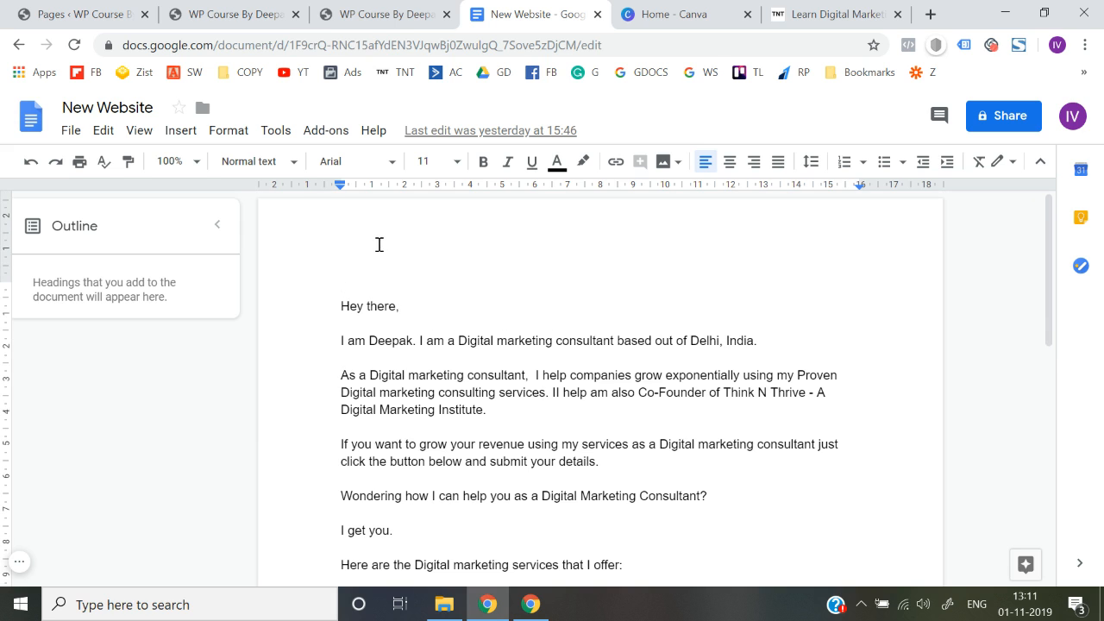
Reload the list of all pages in the WordPress dashboard and open Home Page for editing with Elementor.
click(399, 7)
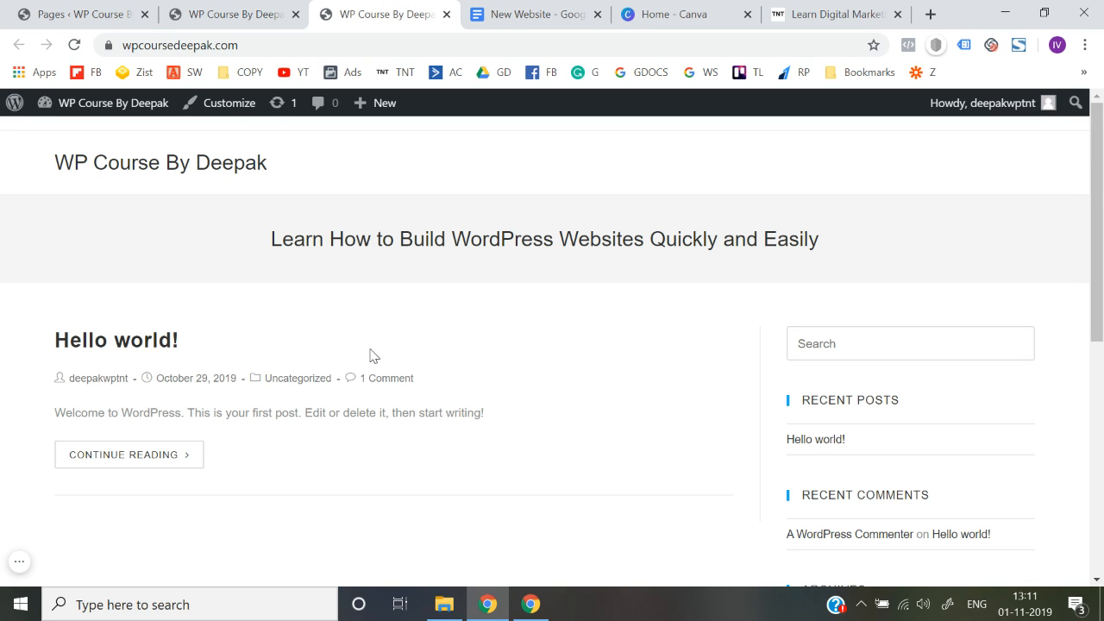
click(297, 5)
click(98, 7)
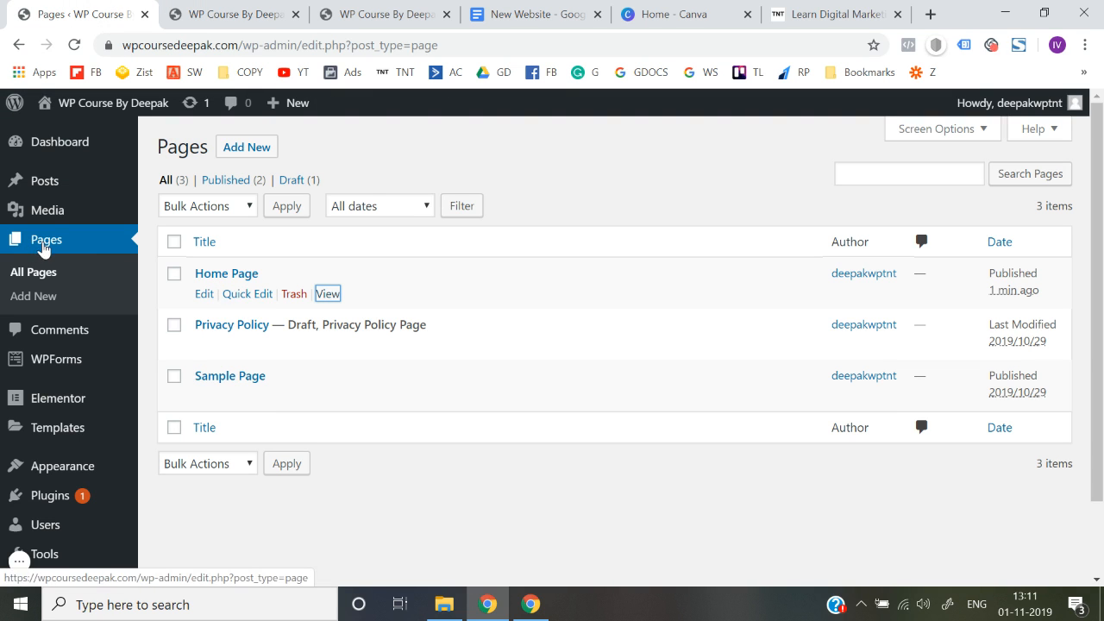
click(43, 277)
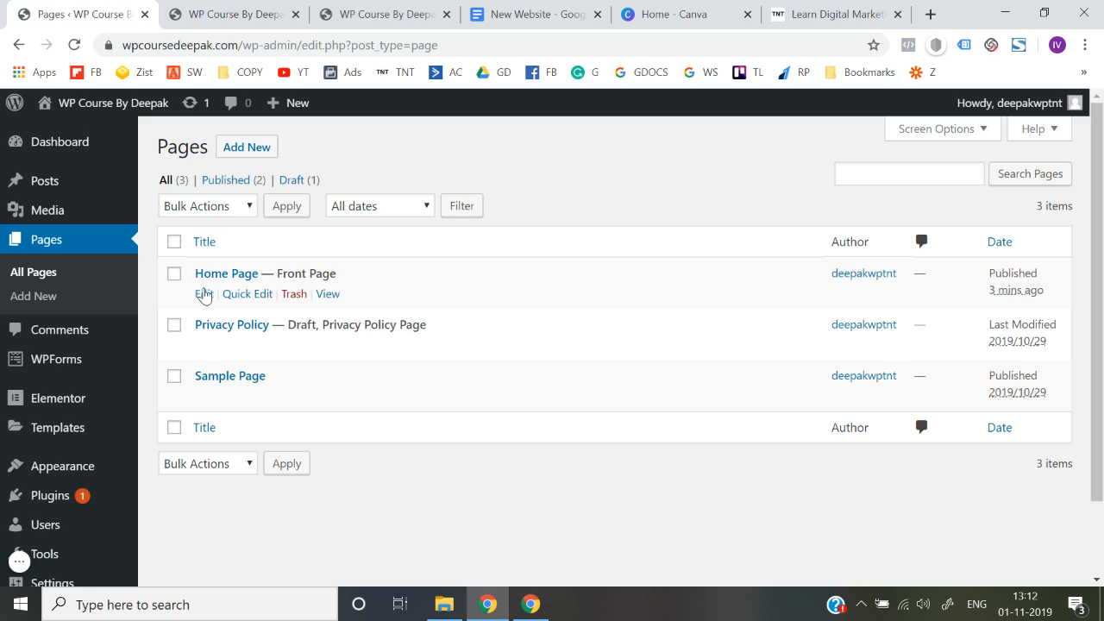
click(204, 295)
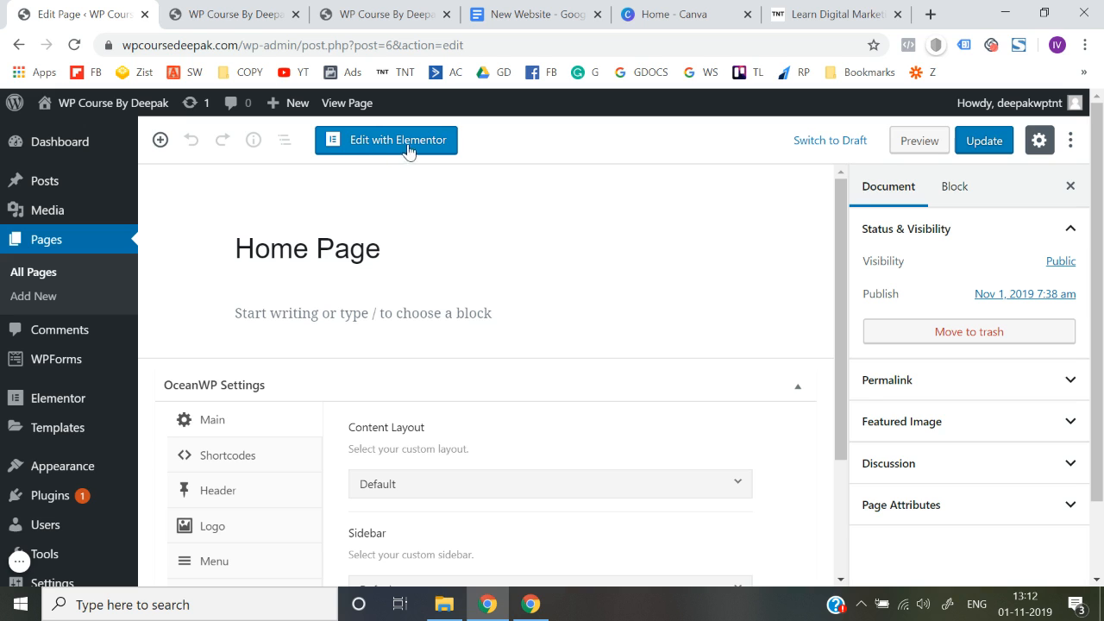
click(398, 145)
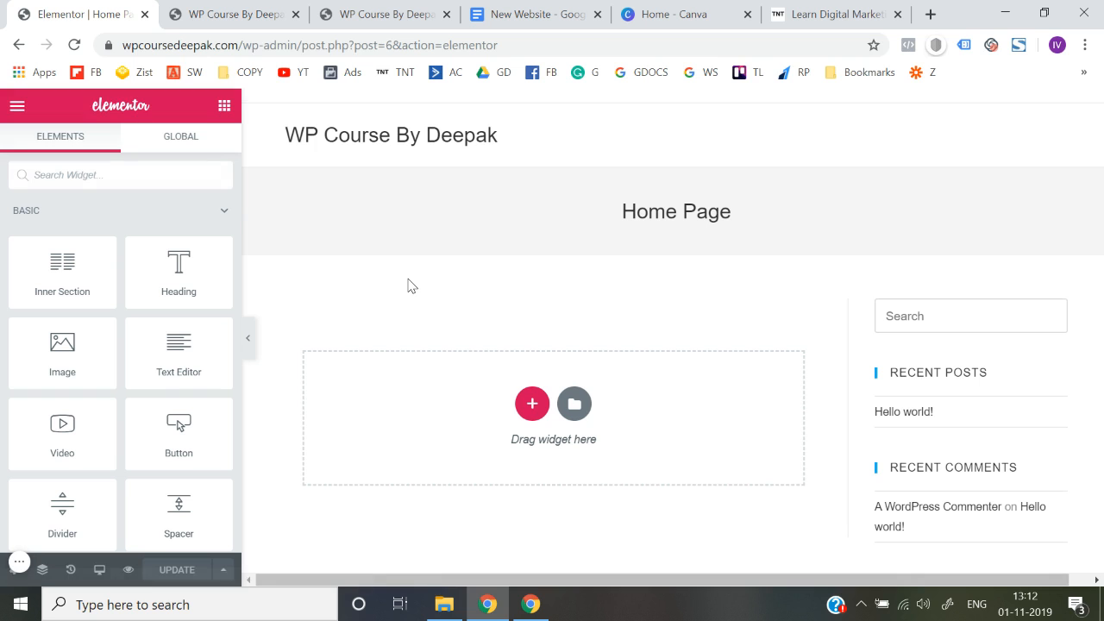
Examine Home Page's title area, empty content section, sidebar and footer in the Elementor preview.
scroll(412, 286, down, 2)
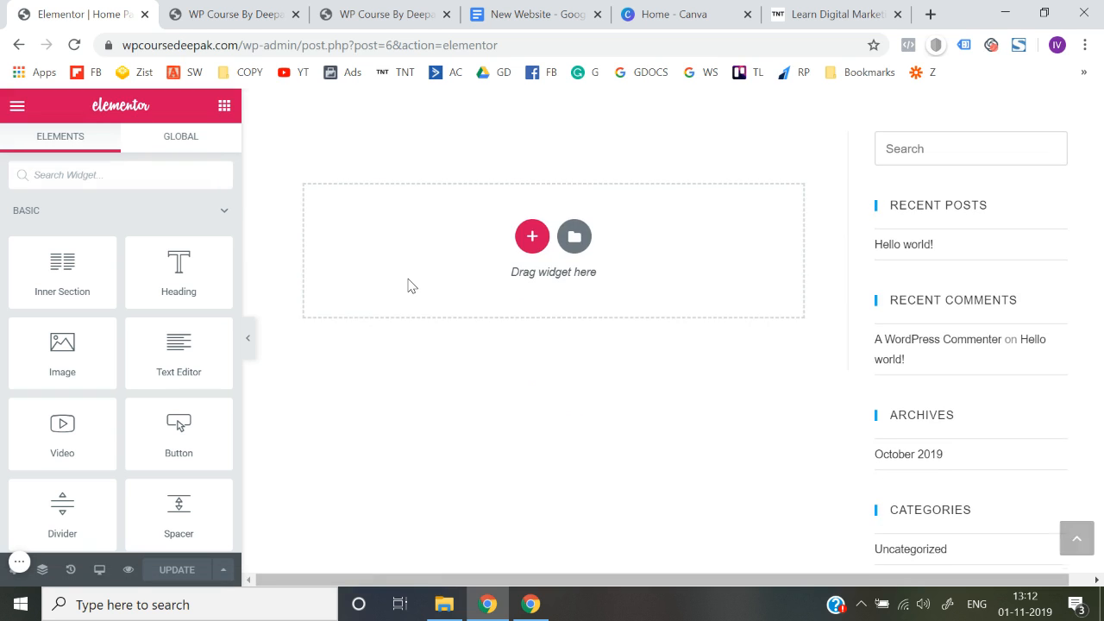
scroll(549, 369, down, 4)
scroll(549, 369, up, 6)
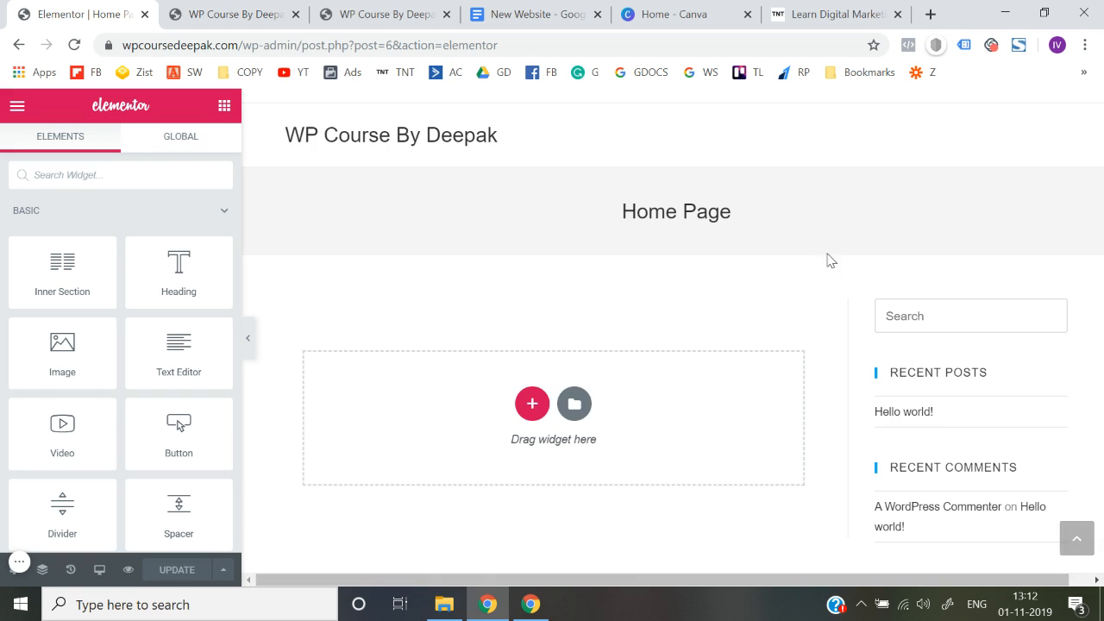
scroll(979, 366, down, 6)
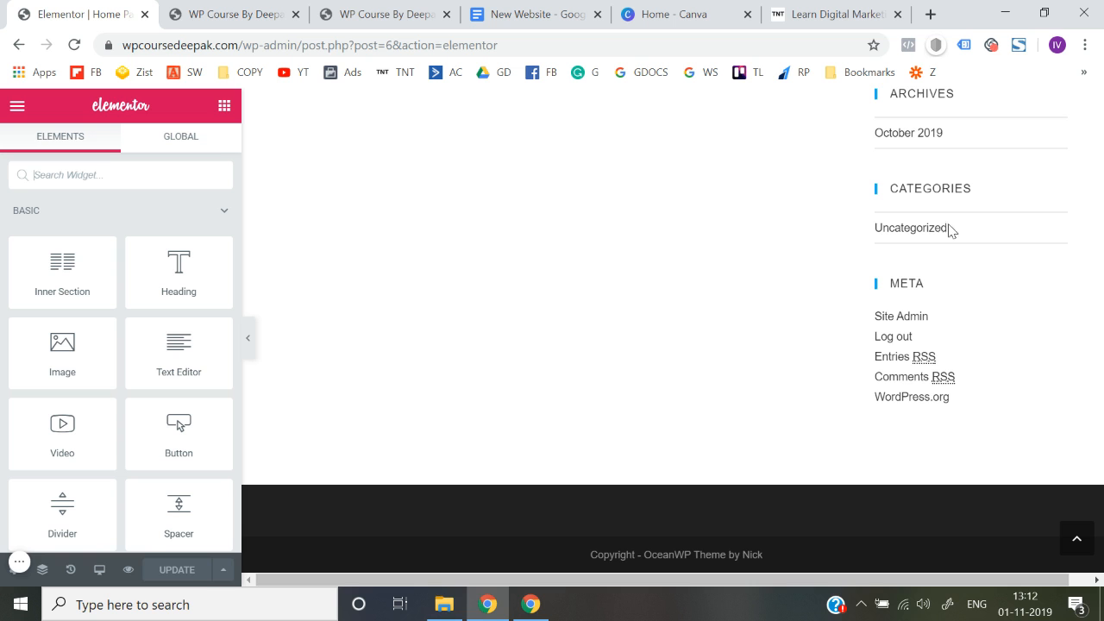
scroll(964, 232, up, 6)
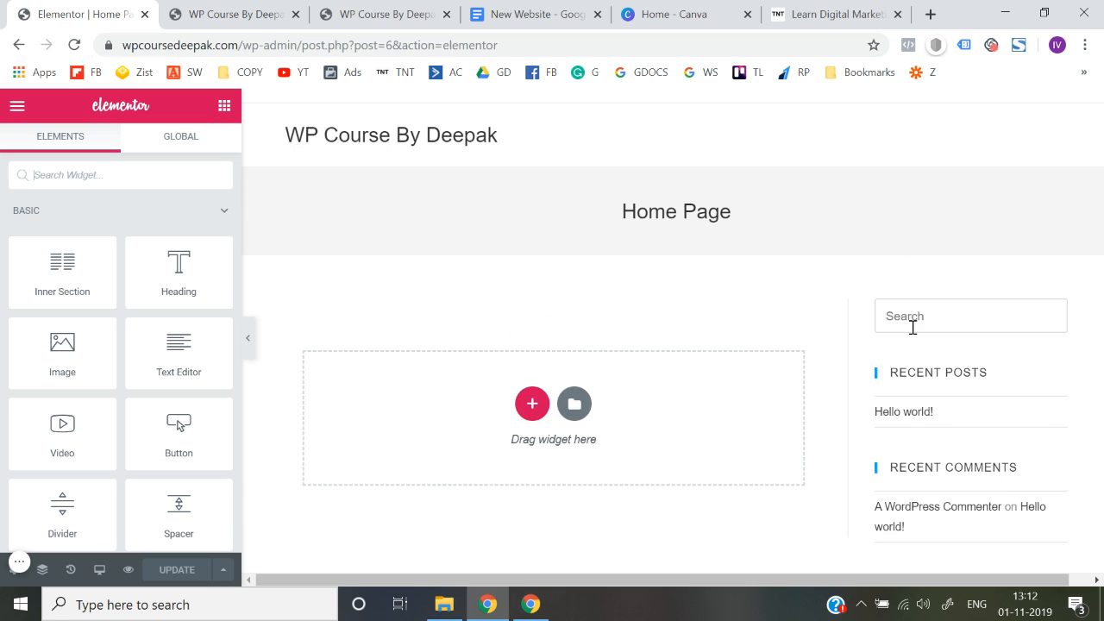
Review the sidebar widgets from search box to meta links and the page's title bar in the Elementor preview.
scroll(913, 326, down, 6)
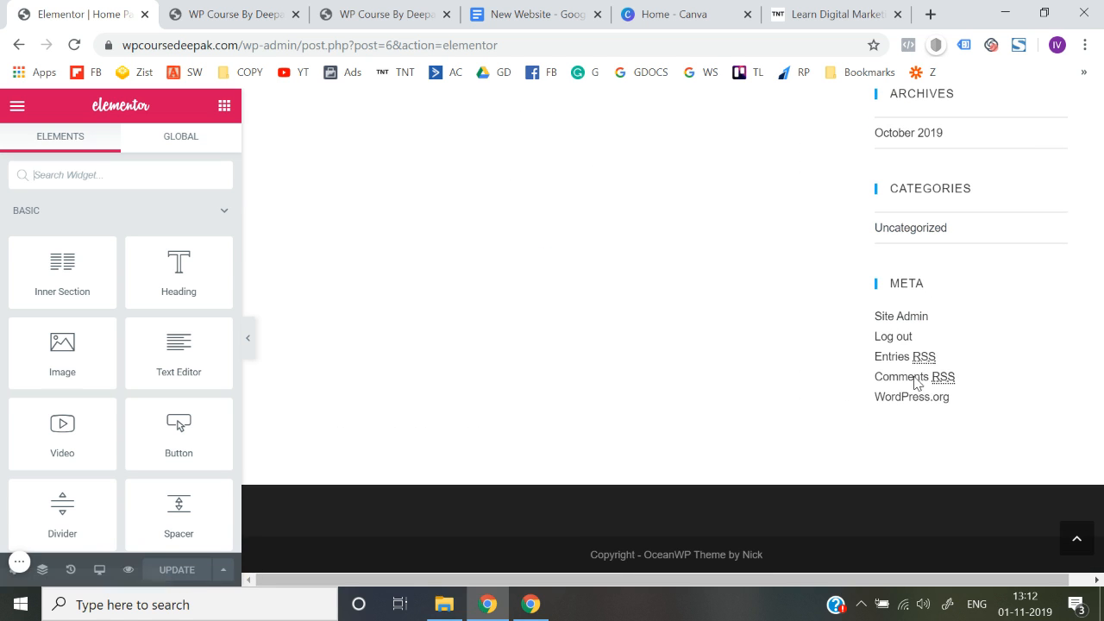
scroll(981, 320, up, 6)
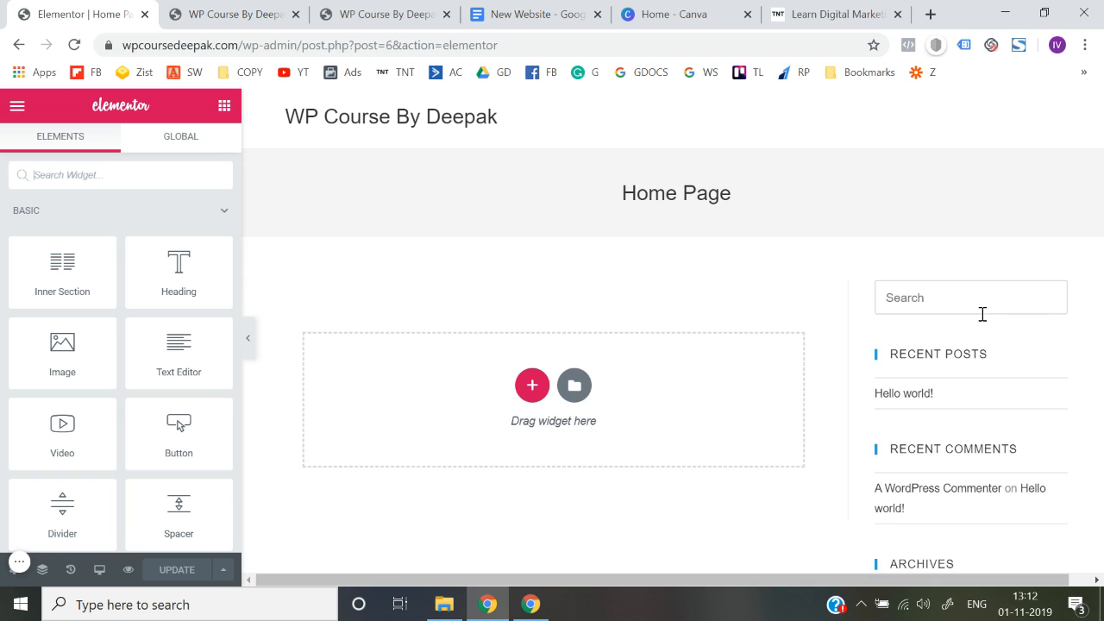
scroll(984, 420, down, 6)
scroll(676, 301, up, 6)
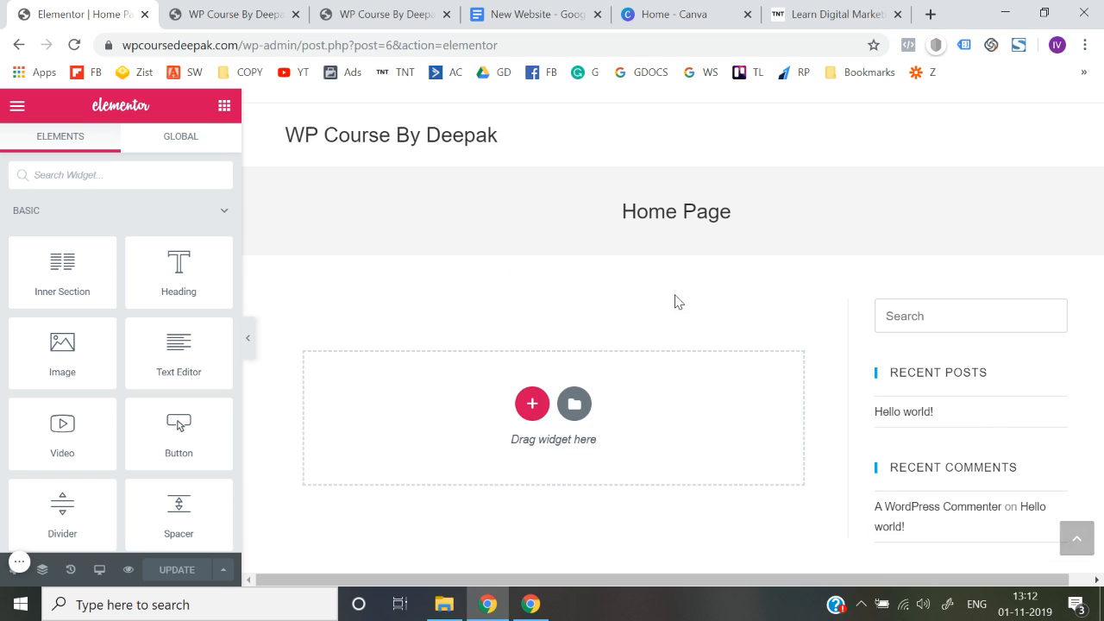
drag(622, 211, 784, 230)
click(784, 229)
scroll(784, 229, down, 3)
scroll(784, 230, up, 3)
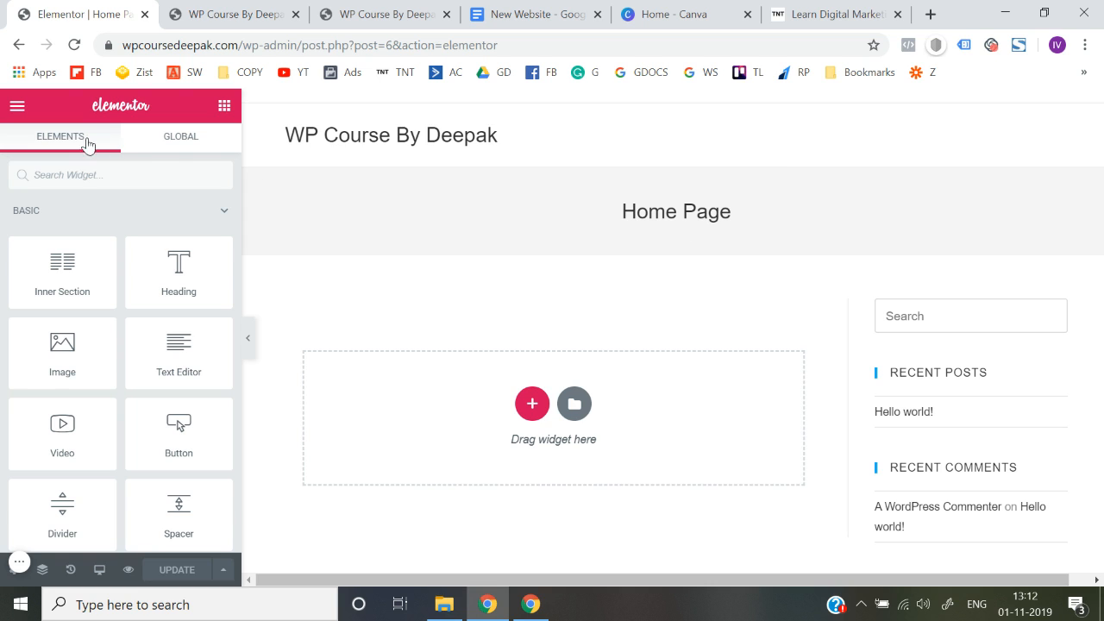
Exit Elementor to Home Page's WordPress editor and set the OceanWP content layout to 100% Full Width.
click(17, 118)
scroll(40, 342, down, 1)
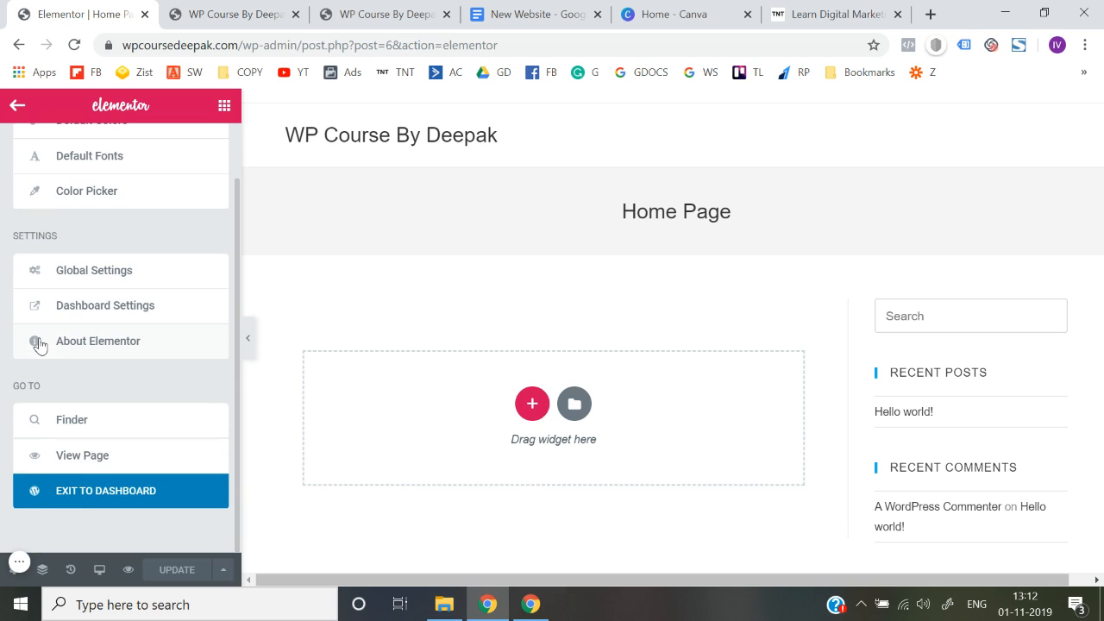
click(89, 497)
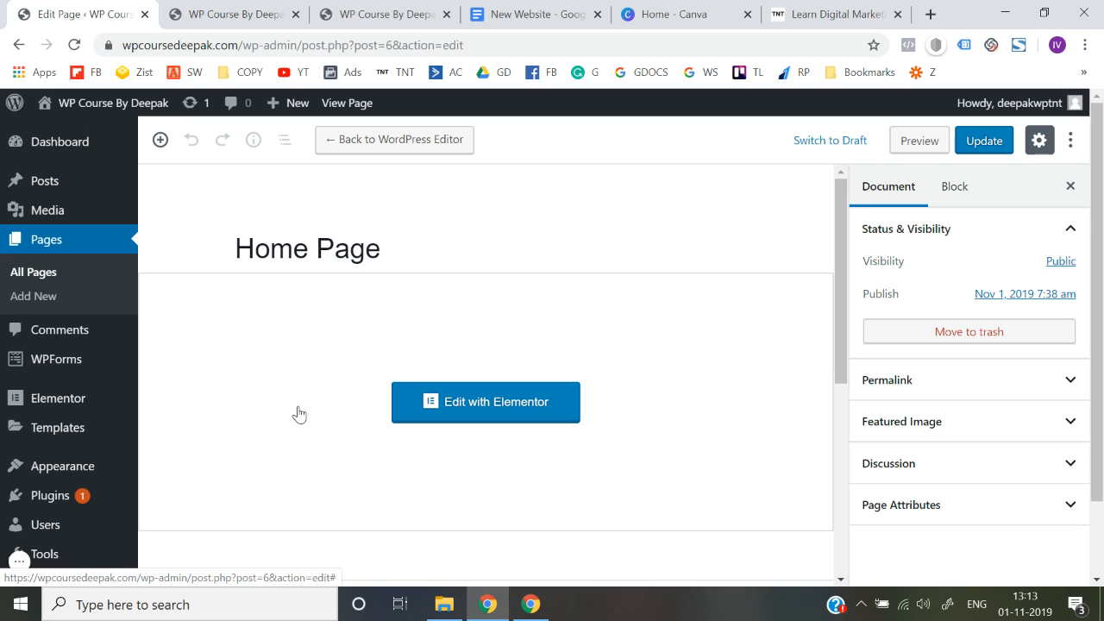
scroll(299, 414, down, 4)
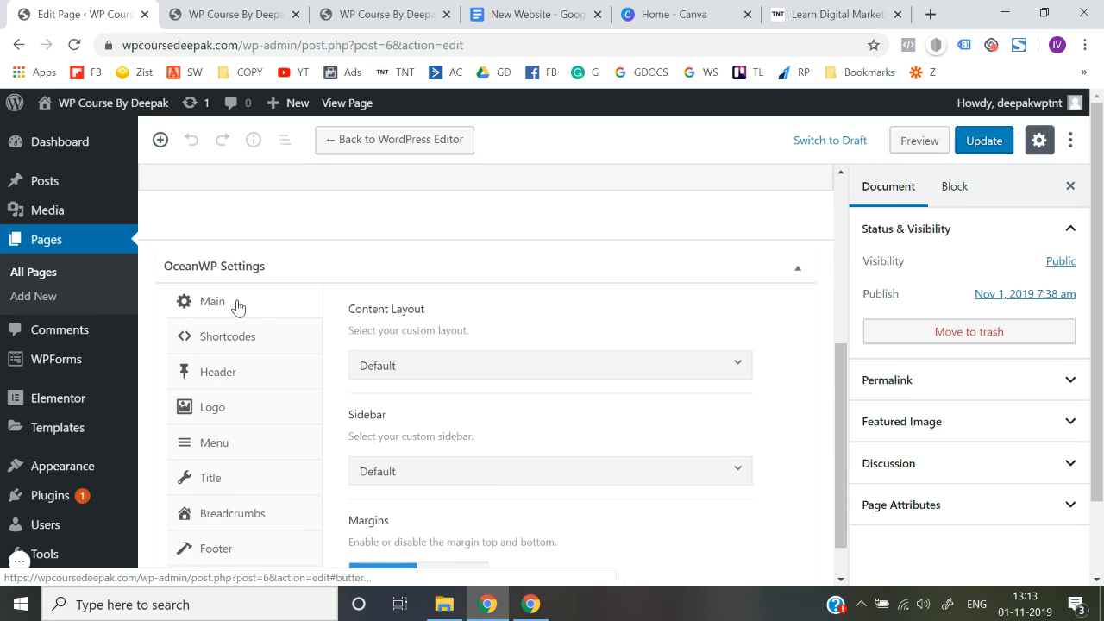
click(402, 373)
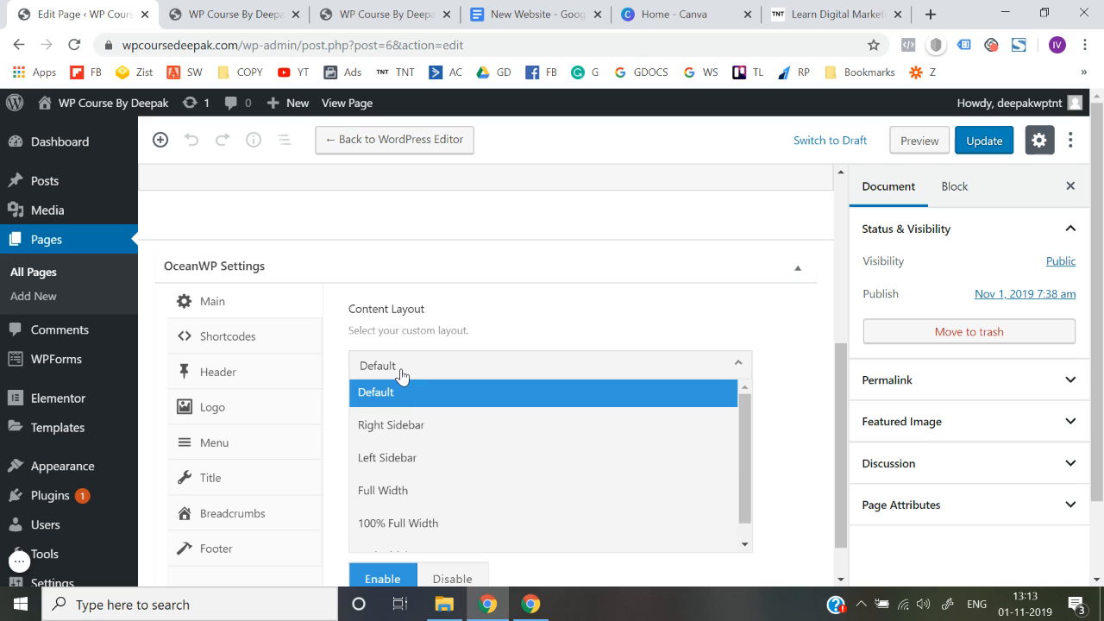
click(427, 523)
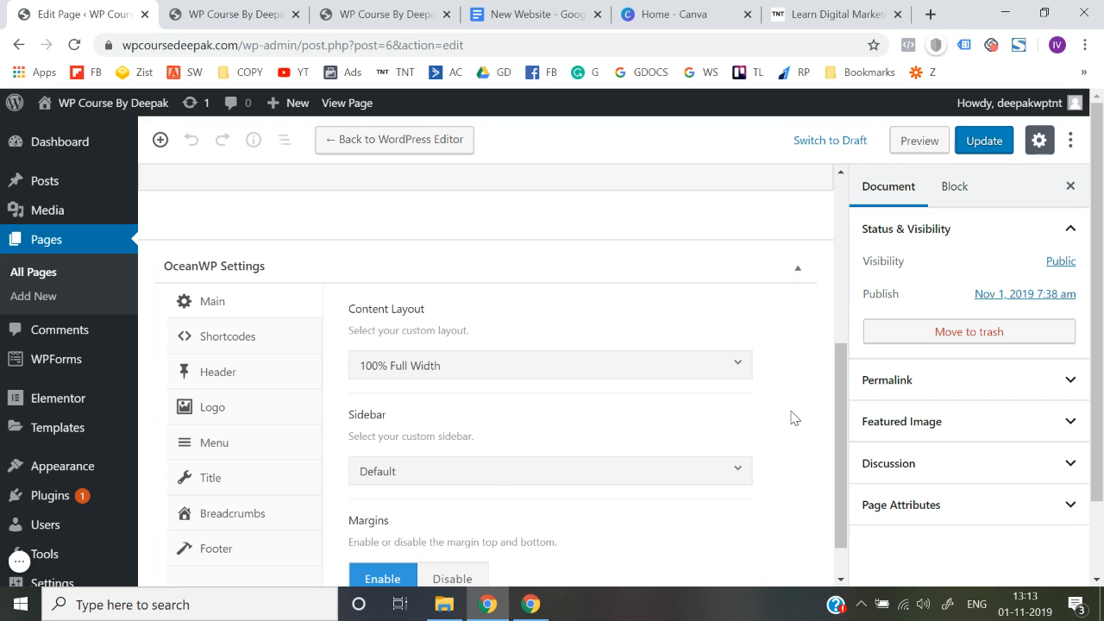
Disable the page title and the breadcrumbs in Home Page's OceanWP settings.
scroll(228, 427, down, 1)
click(227, 436)
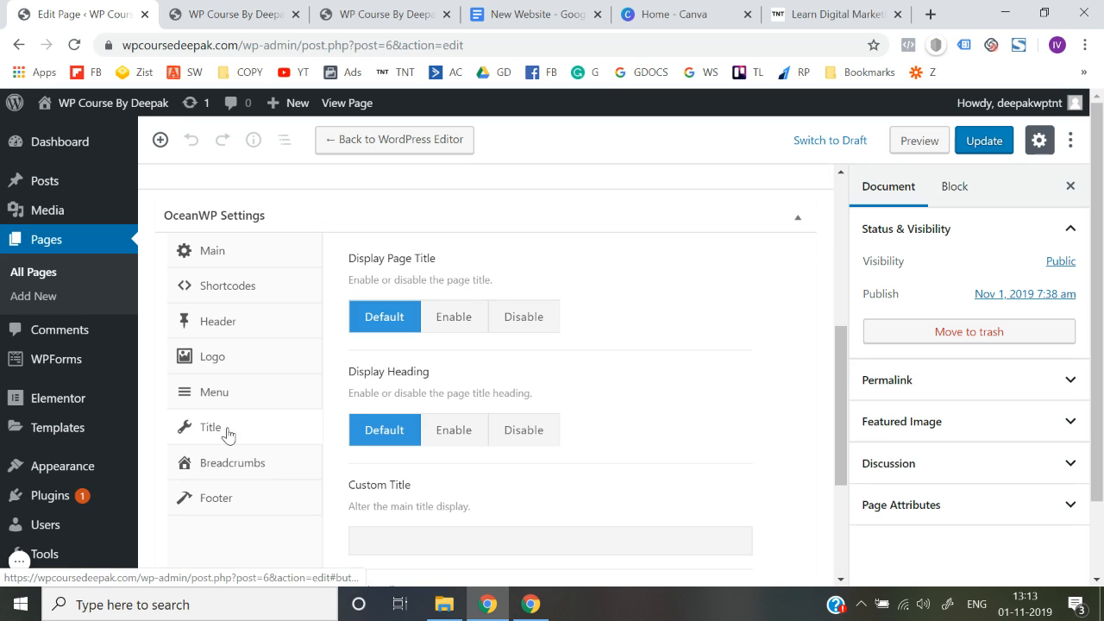
click(539, 326)
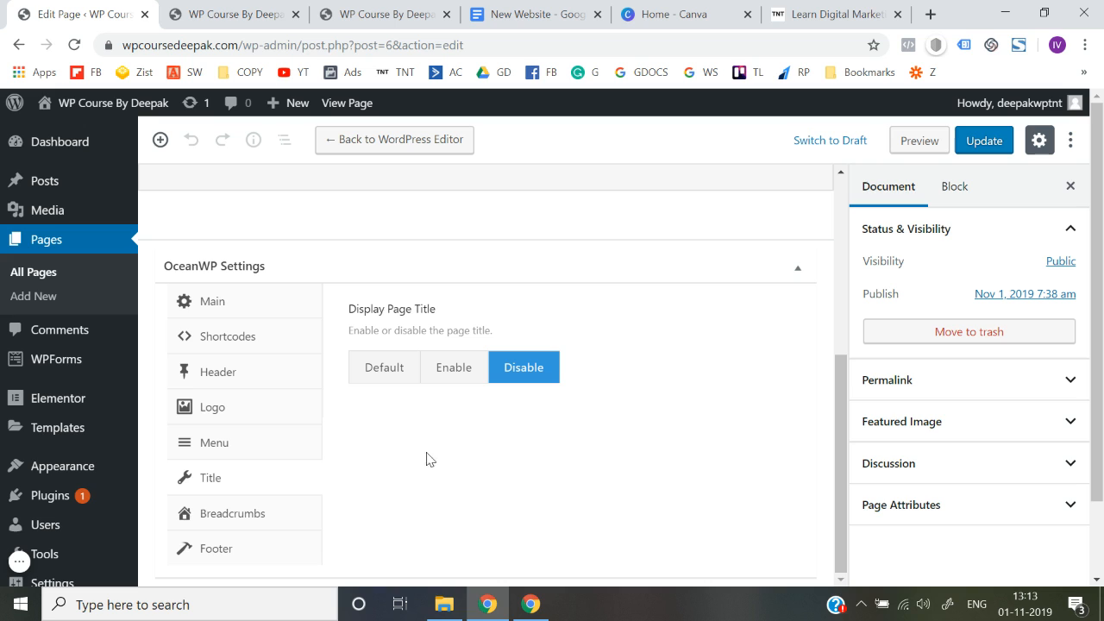
click(222, 525)
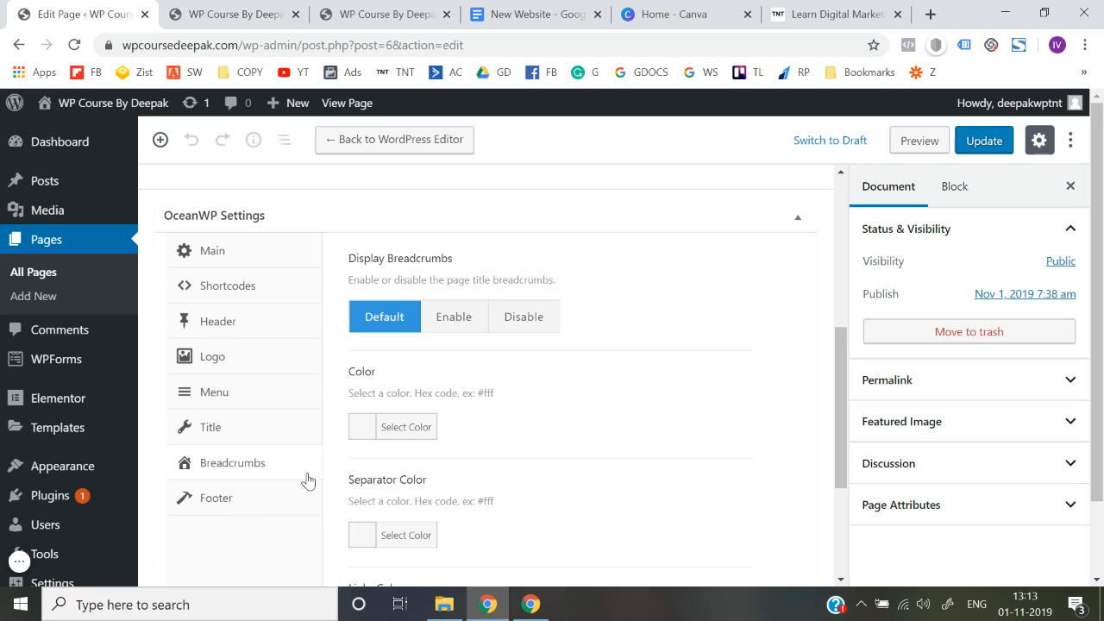
click(527, 326)
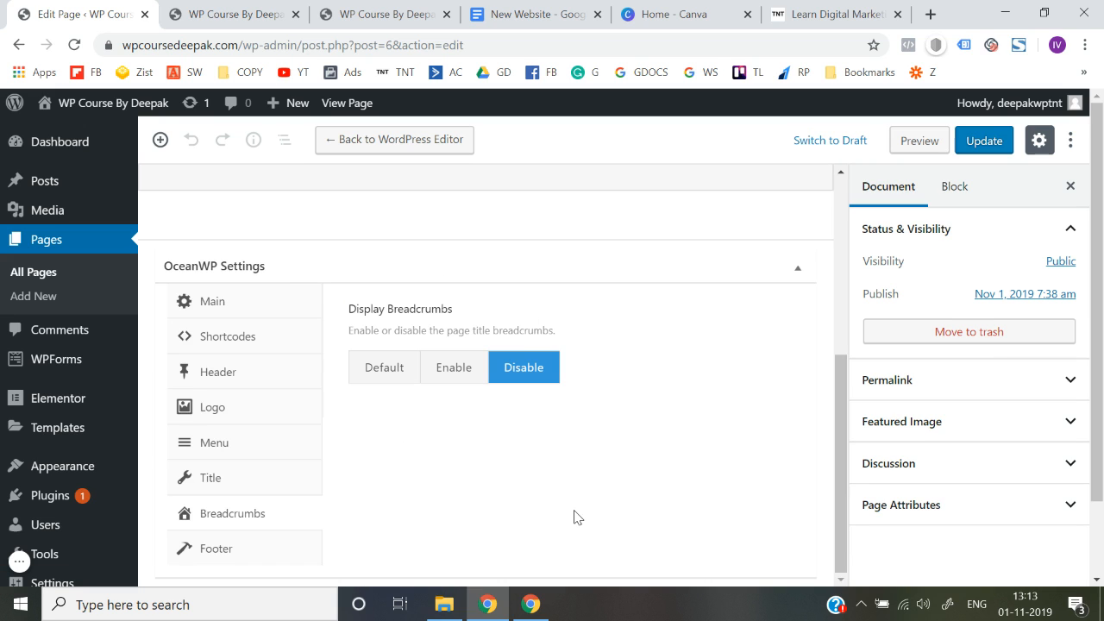
Disable the footer widgets area in Home Page's OceanWP settings and update the page.
click(256, 561)
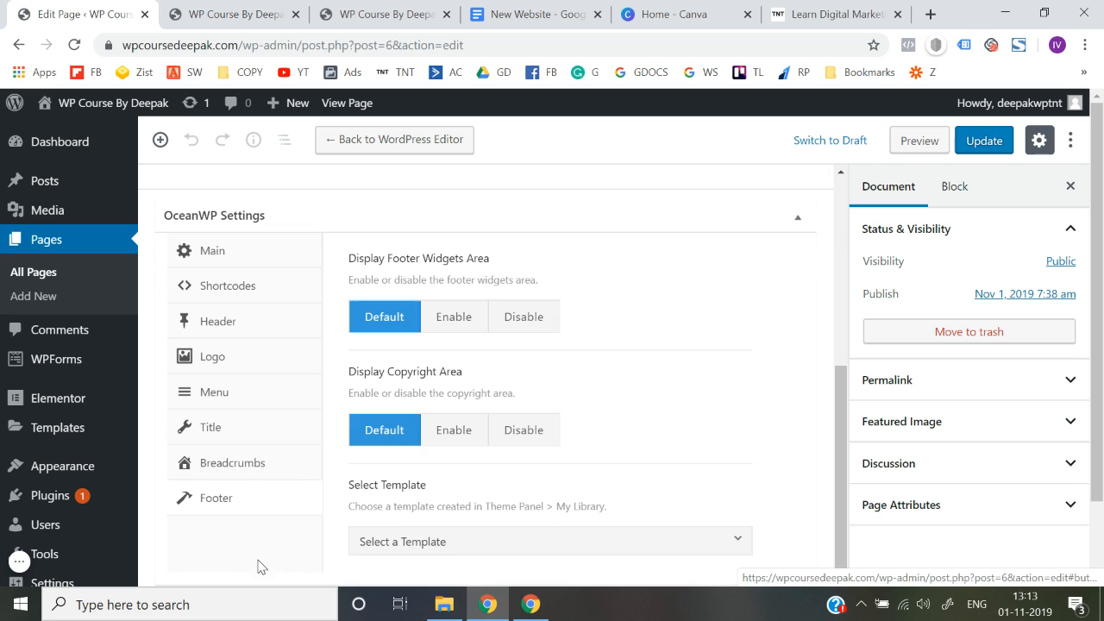
click(537, 326)
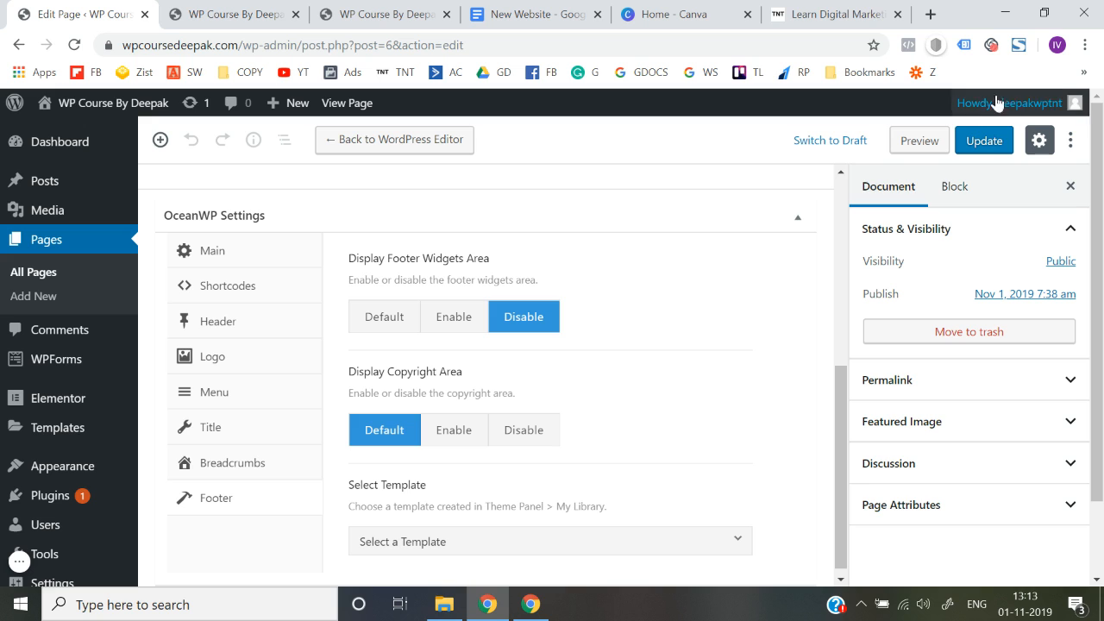
click(991, 148)
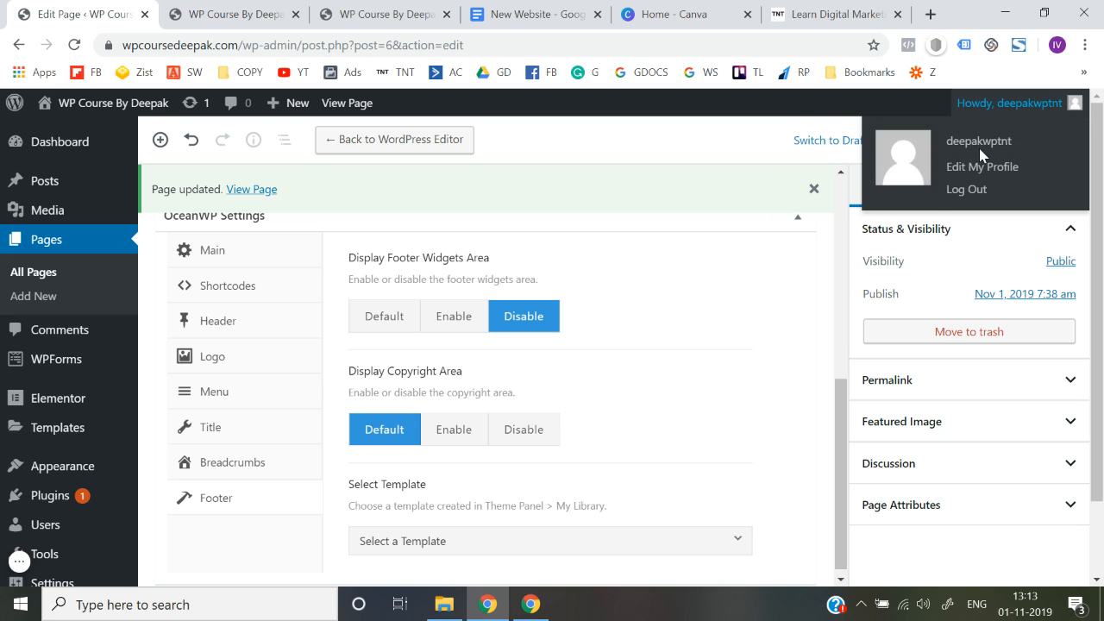
click(982, 140)
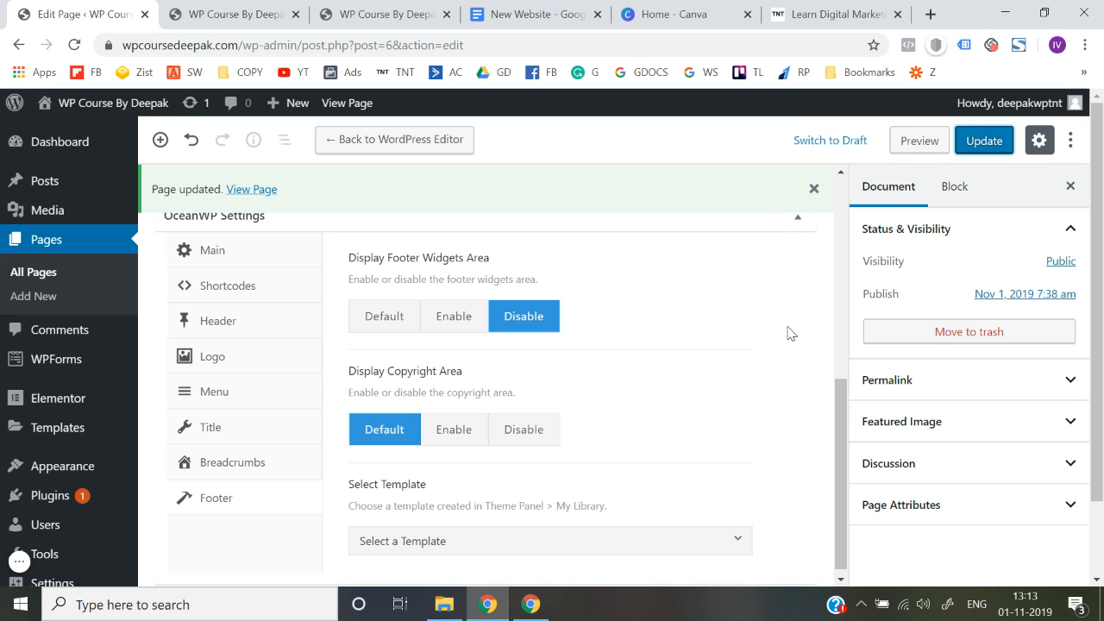
Reload the site's front page to check its layout with the updated page settings.
click(220, 9)
click(274, 46)
key(Return)
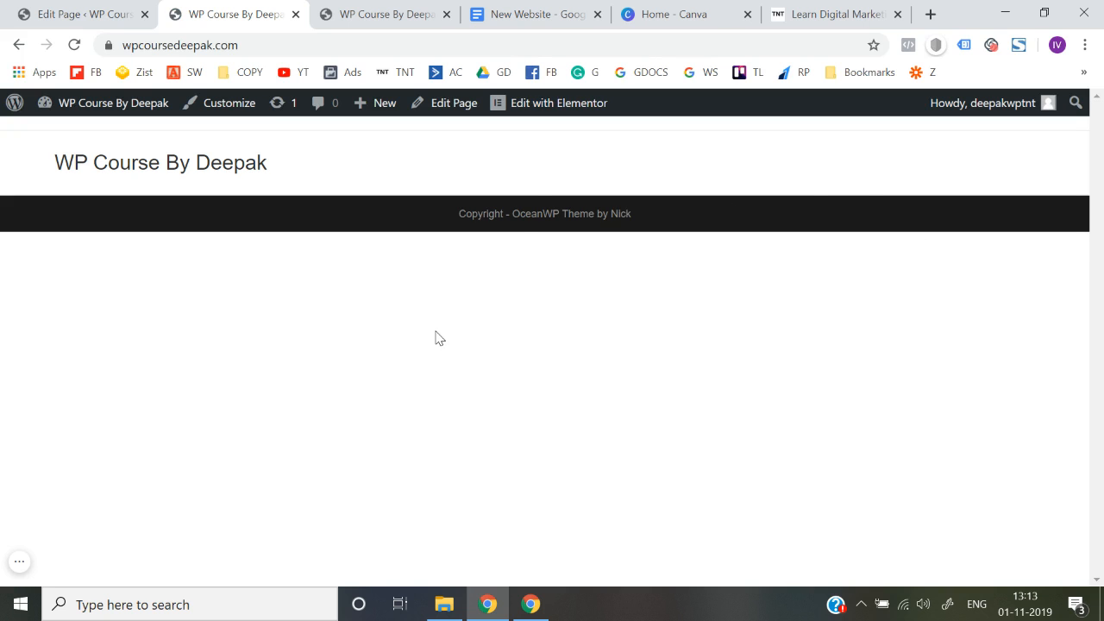
Return to Home Page in the WordPress editor and open it with Elementor.
click(137, 11)
scroll(424, 306, up, 5)
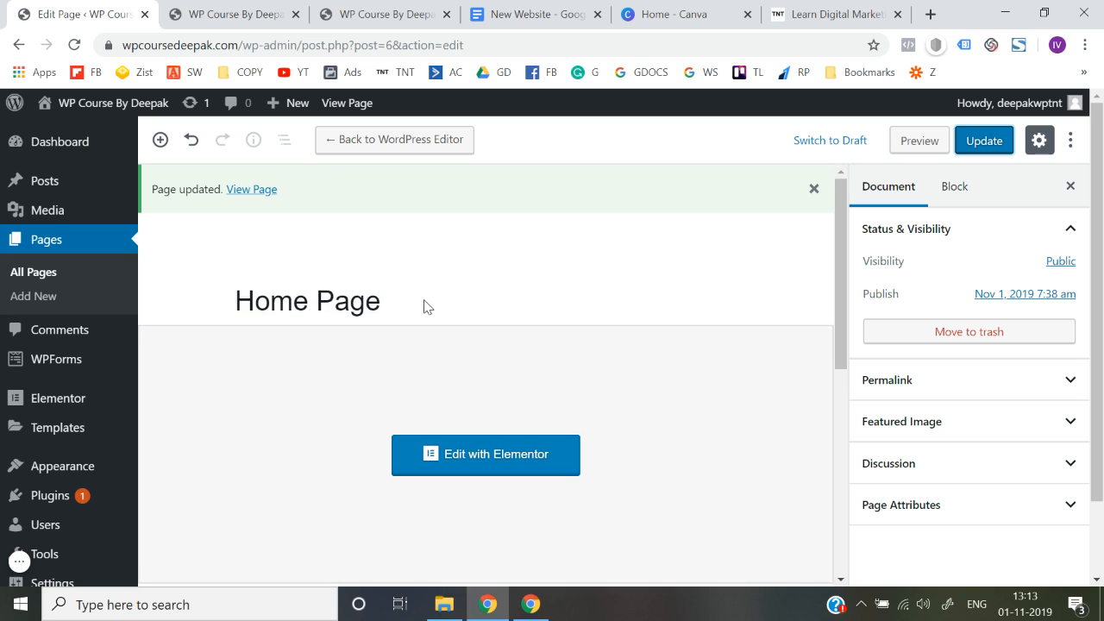
click(463, 459)
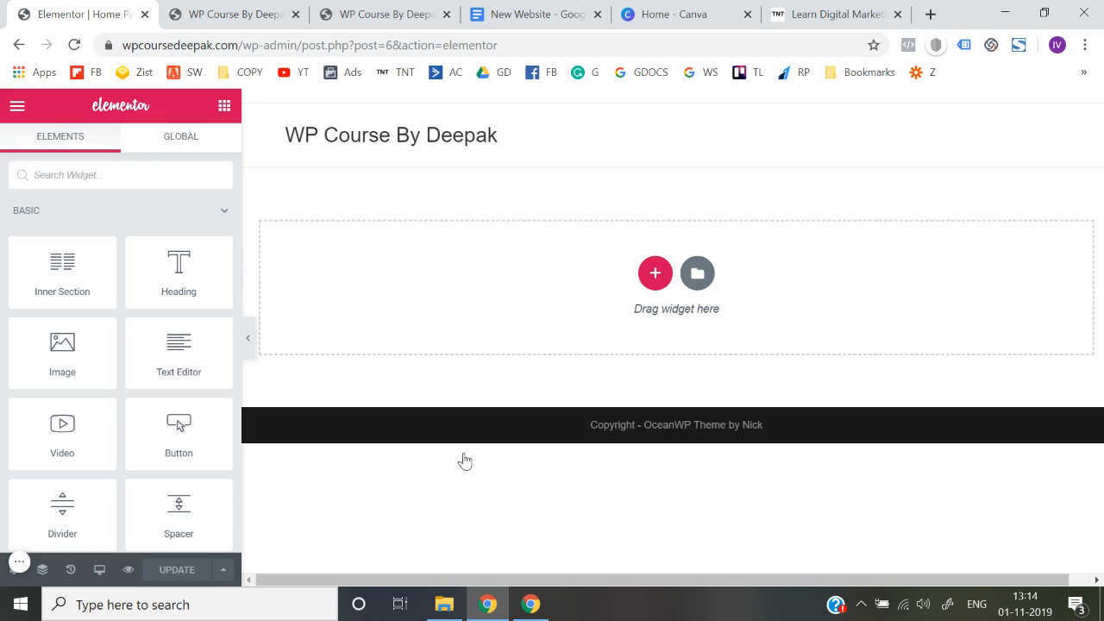
Examine the Think N Thrive home page's headline section, call-to-action button, course blocks, reviews line and footer as a design reference.
click(686, 13)
click(807, 14)
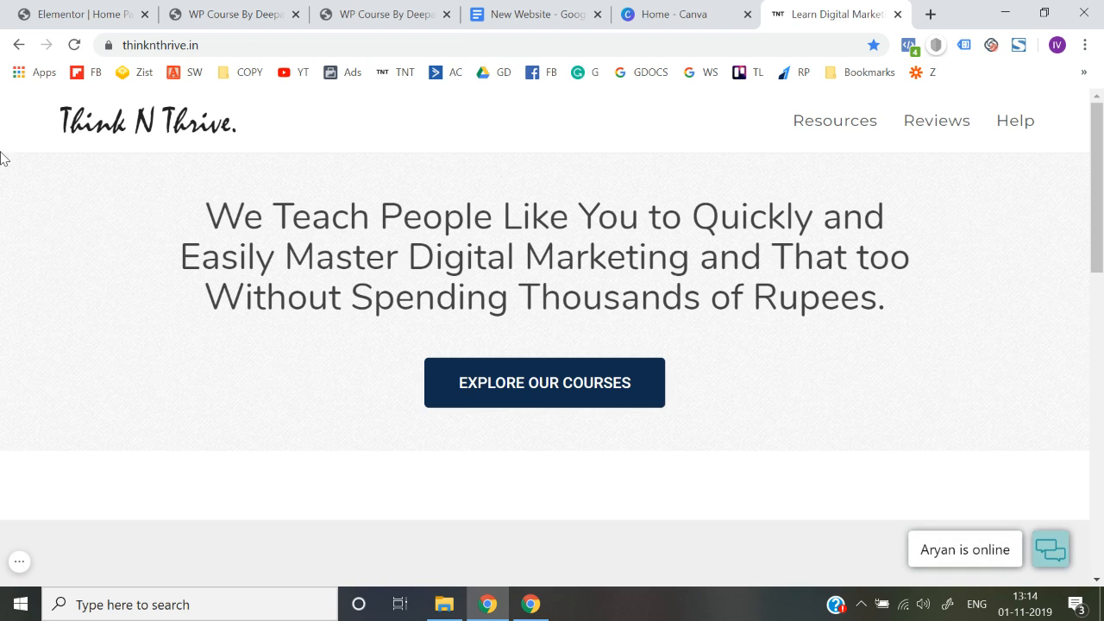
drag(2, 158, 345, 398)
click(345, 398)
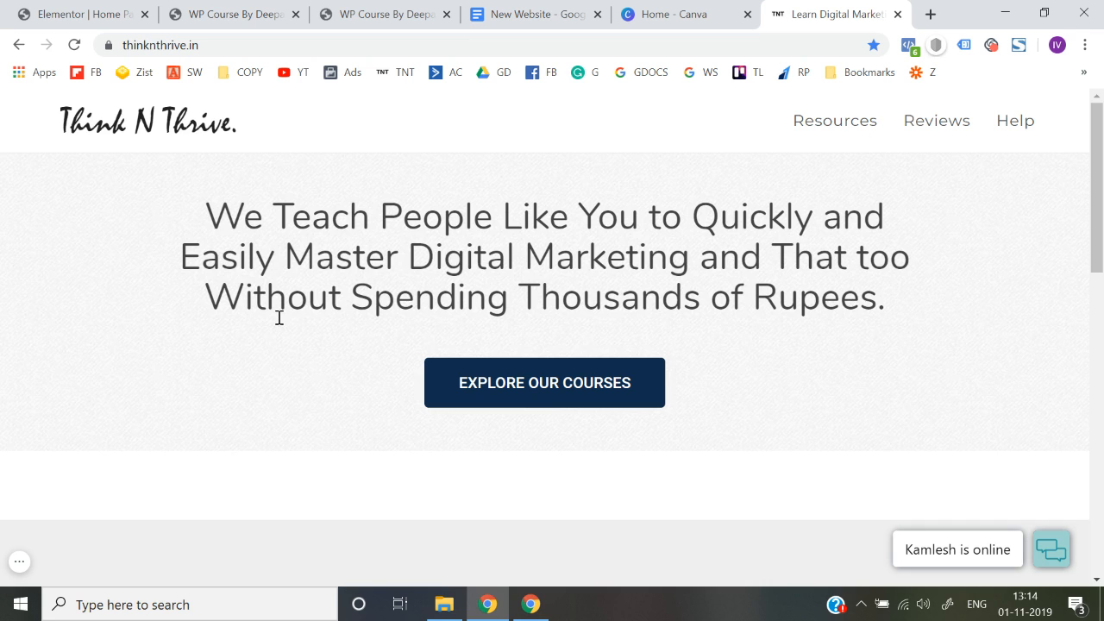
drag(211, 209, 921, 301)
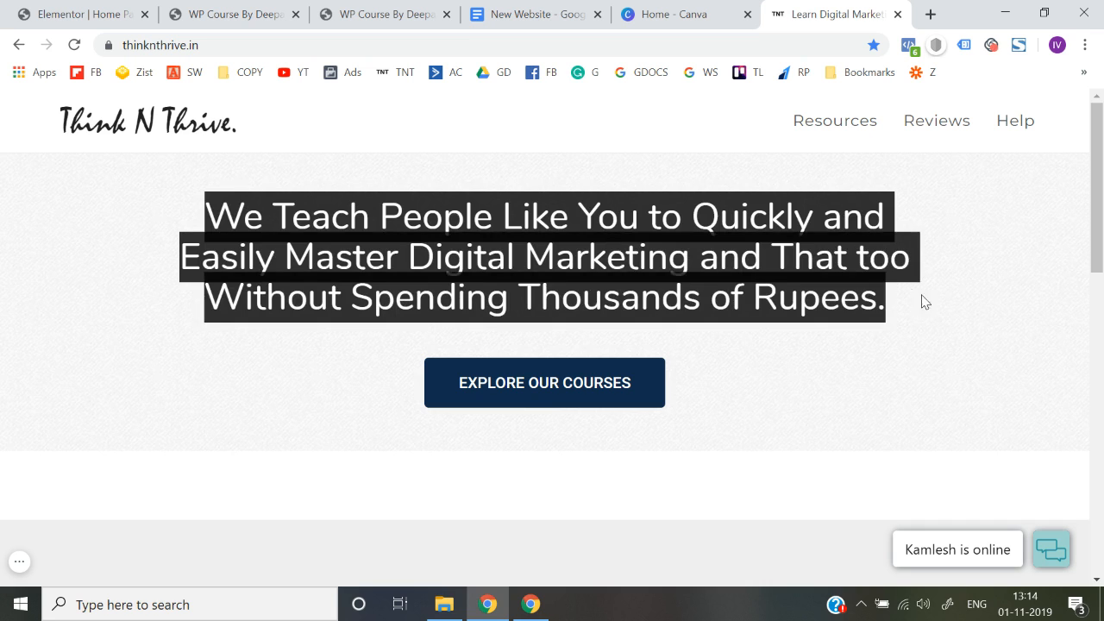
click(939, 319)
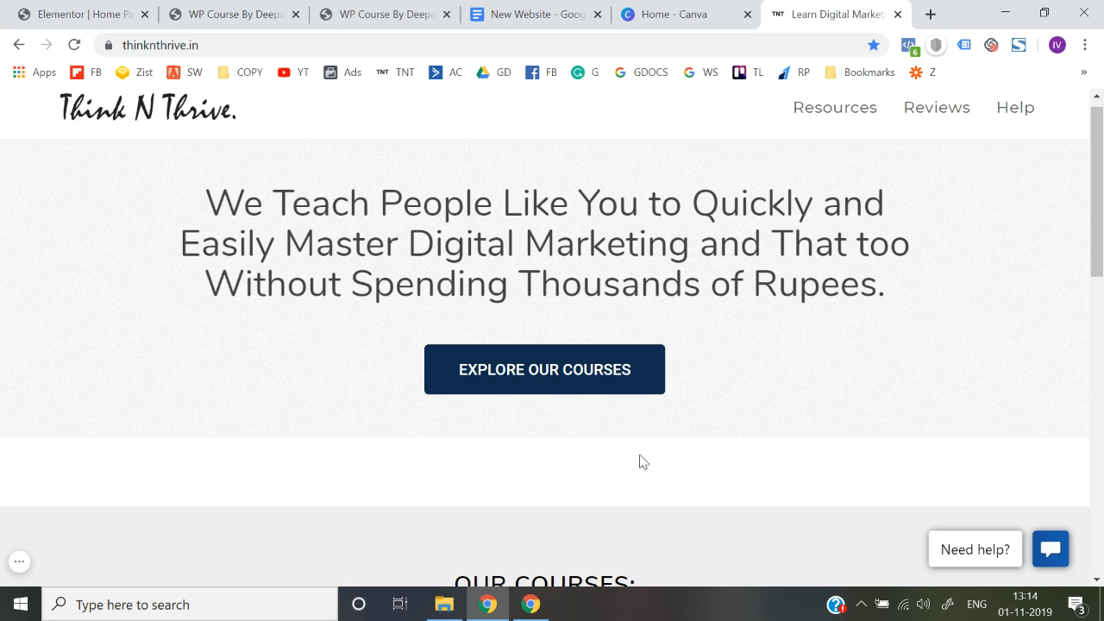
scroll(653, 446, down, 4)
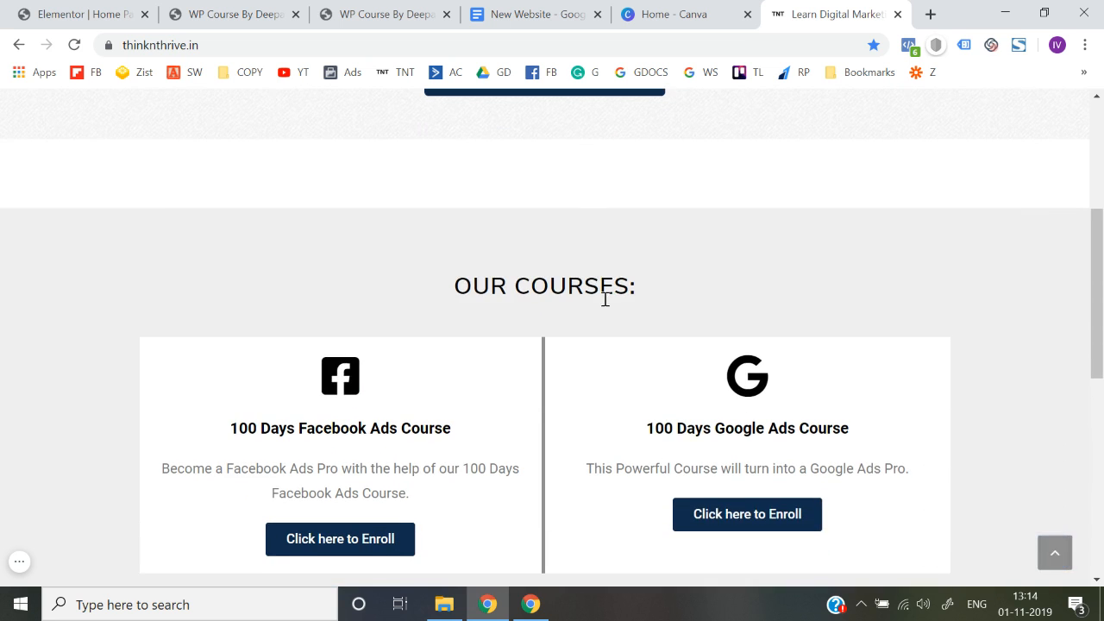
scroll(584, 426, down, 1)
scroll(584, 426, down, 6)
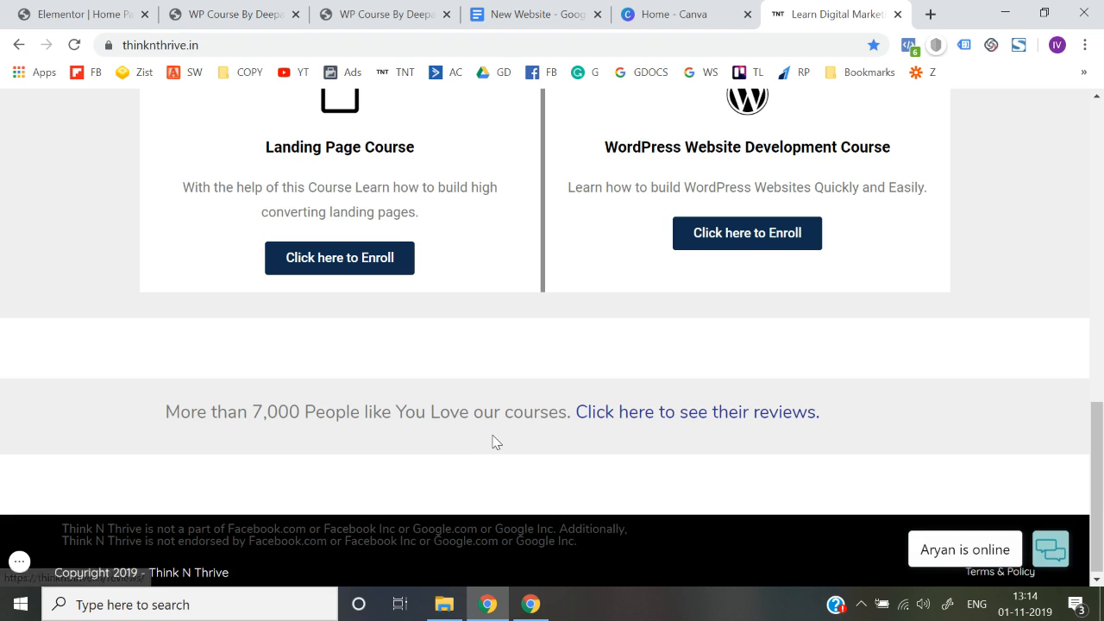
scroll(493, 436, up, 10)
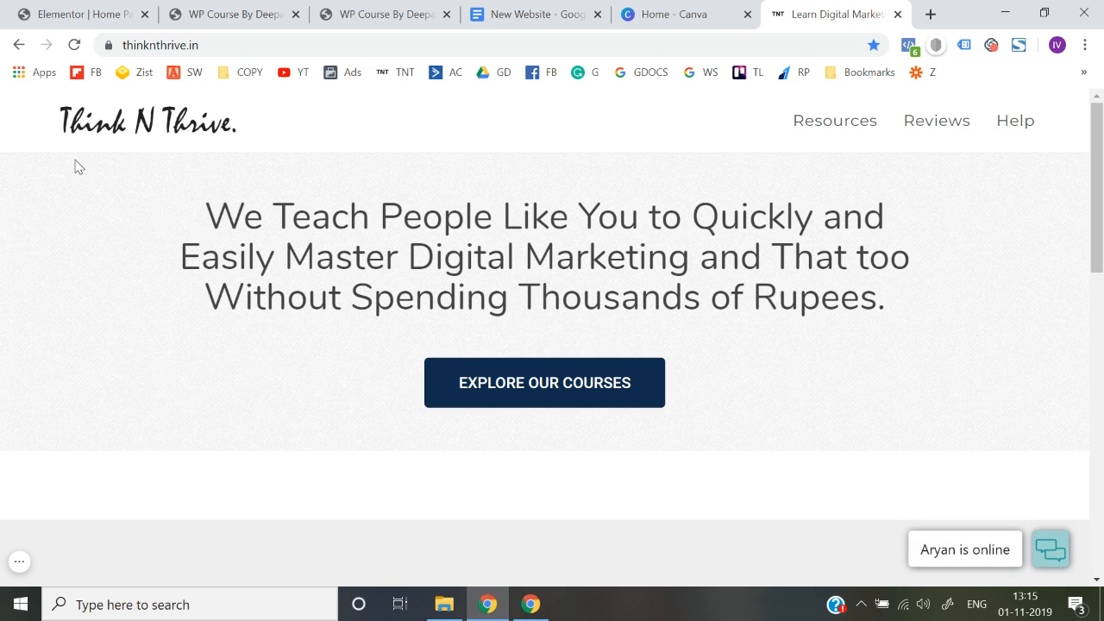
drag(3, 168, 998, 408)
click(998, 409)
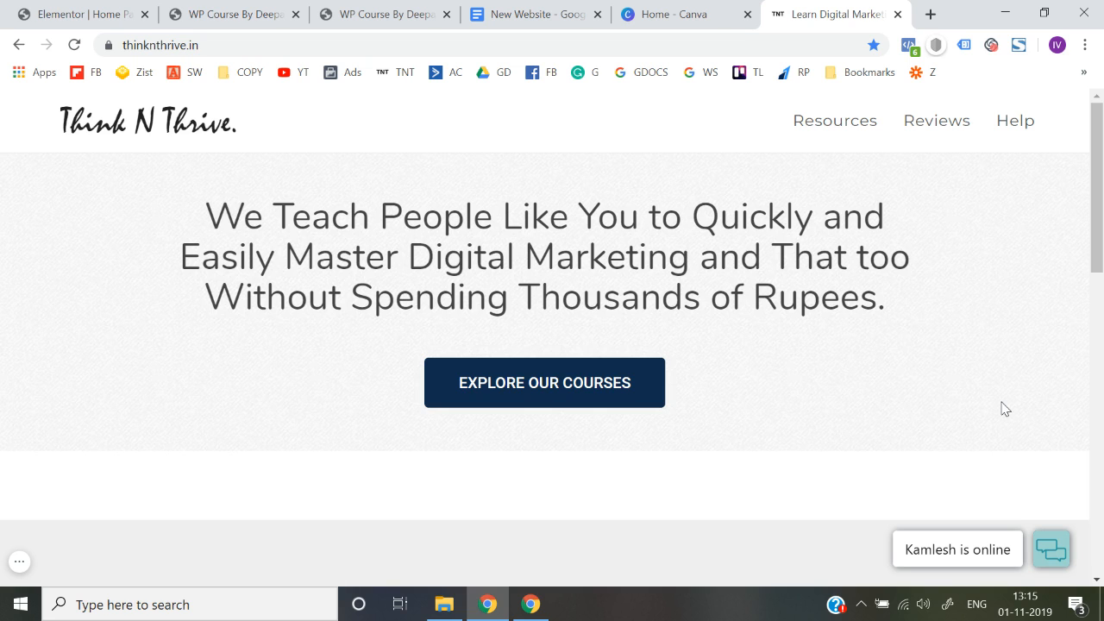
Revisit the site's front page and the copy in the New Website document, returning to the Elementor editor.
click(388, 14)
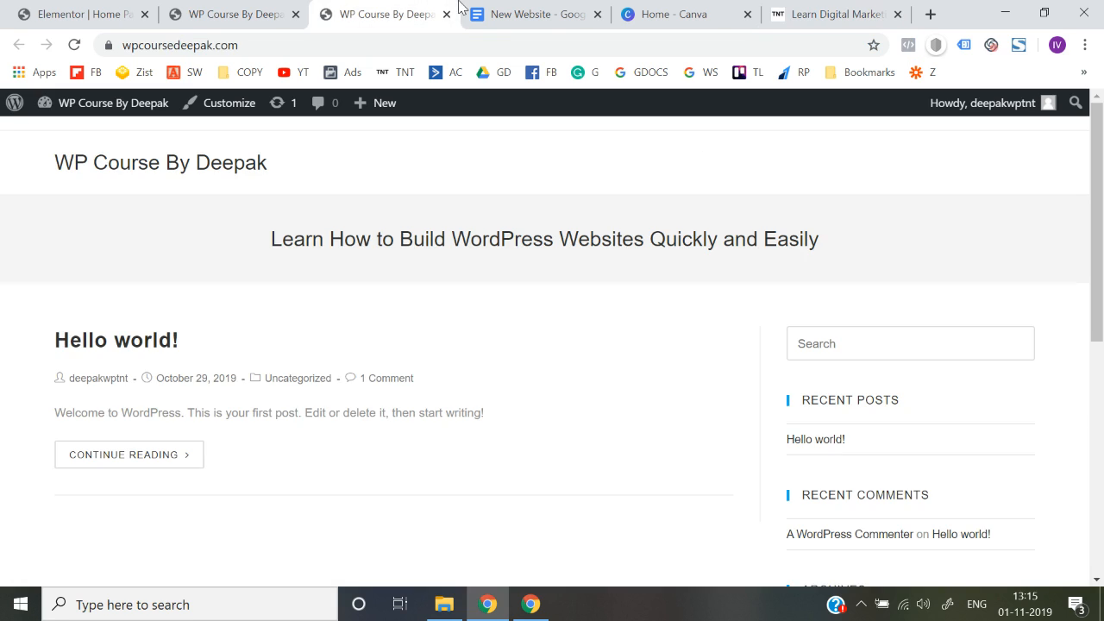
click(198, 6)
click(83, 6)
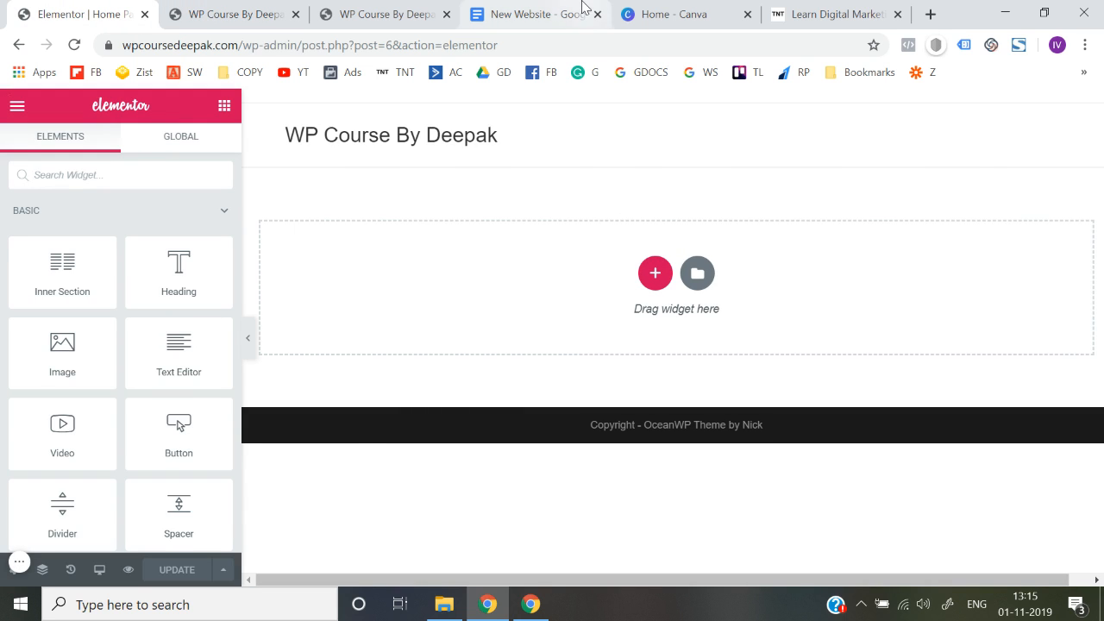
click(526, 13)
scroll(452, 369, down, 1)
click(110, 10)
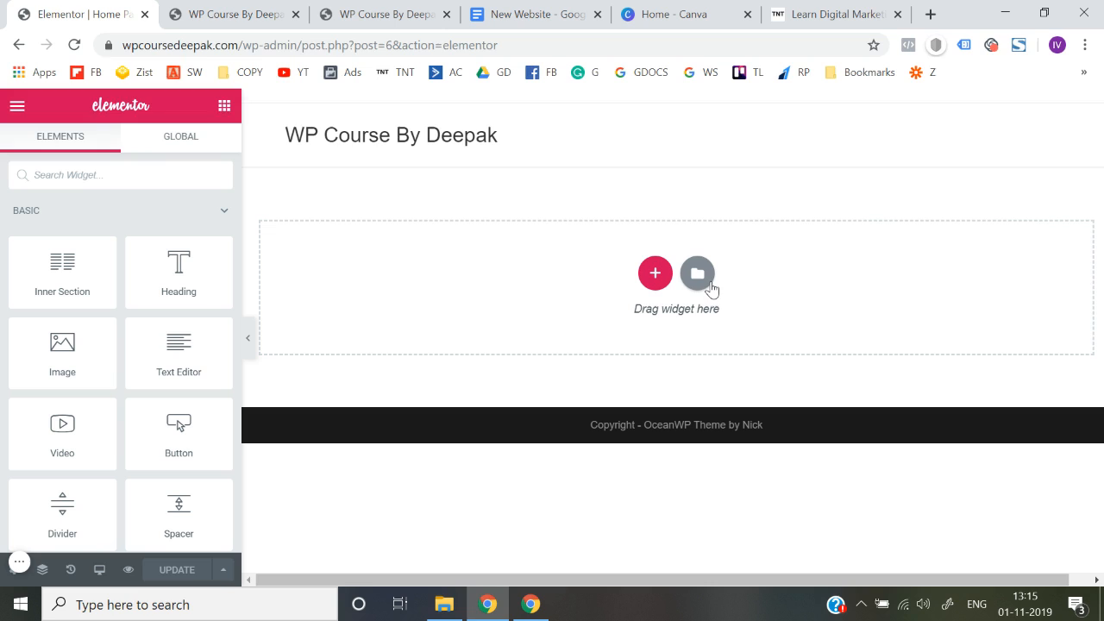
Add a single-column section to Home Page and look through its Style, Advanced and Layout settings.
click(654, 274)
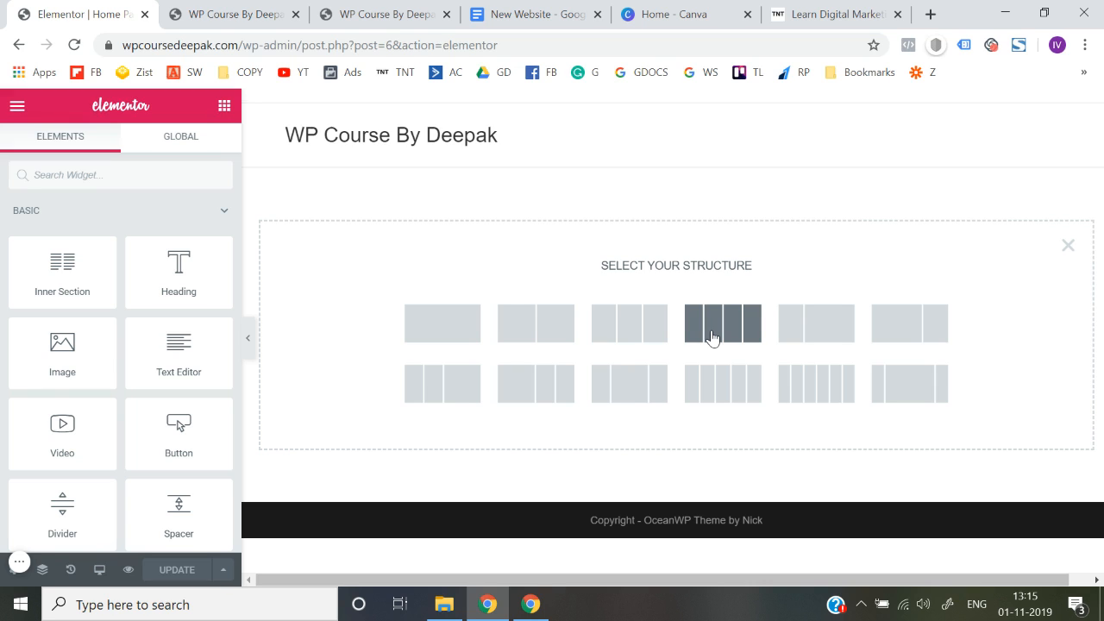
click(440, 333)
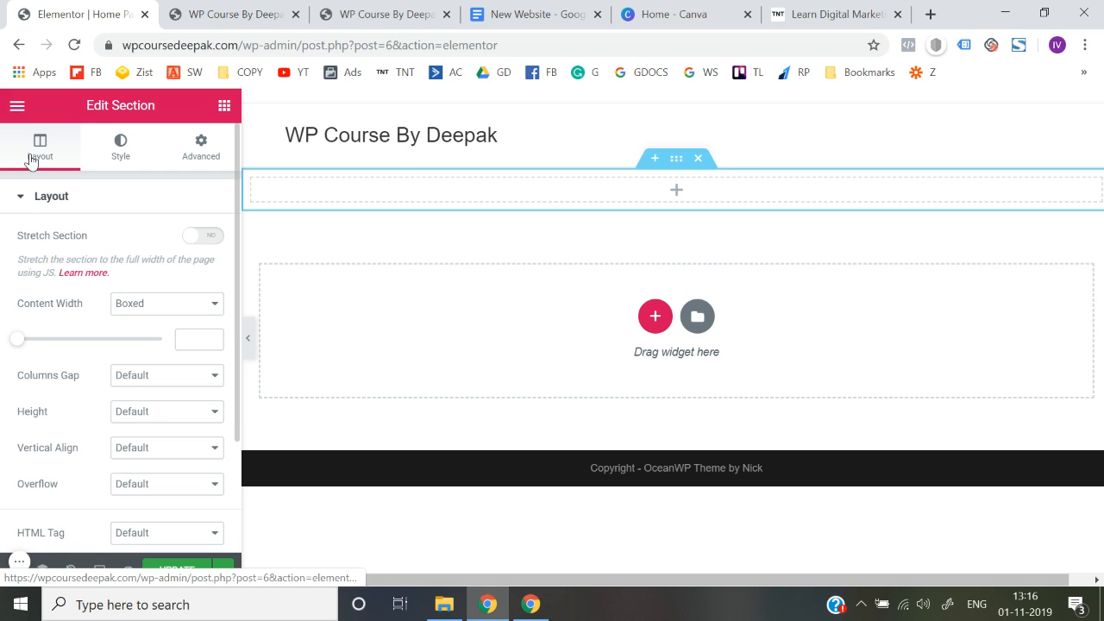
click(125, 154)
click(202, 153)
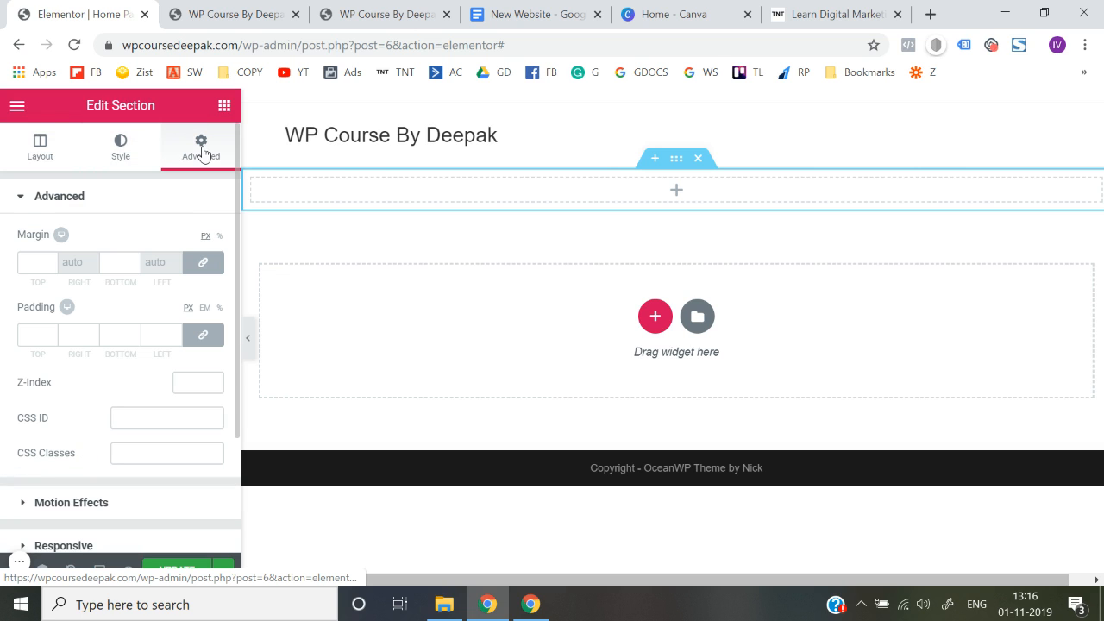
click(13, 151)
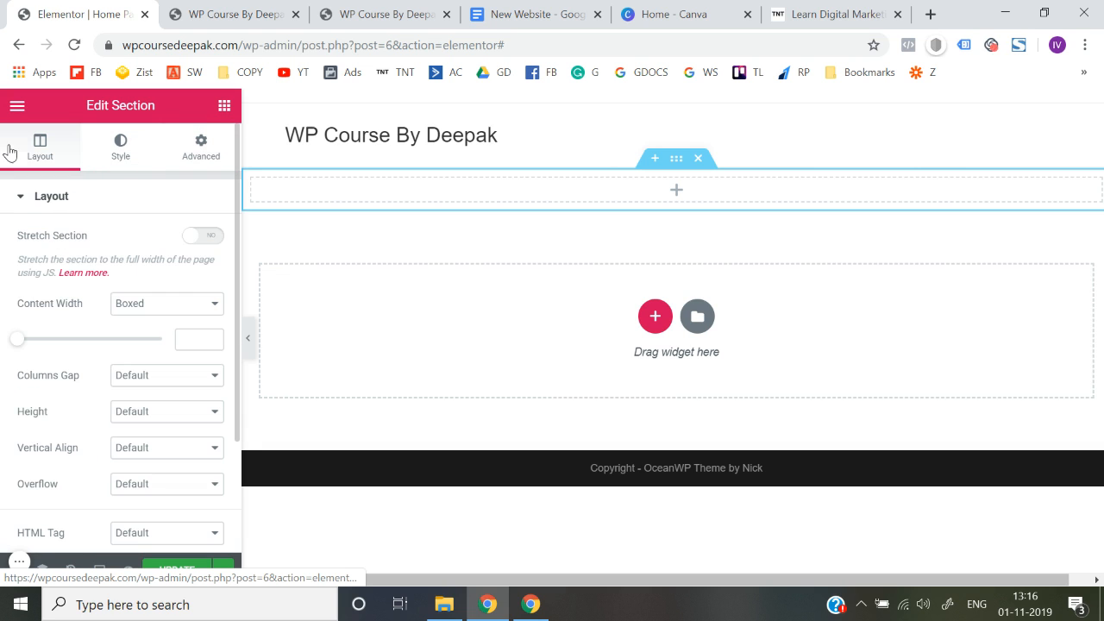
Look through the new section's Layout, Style and Advanced settings.
click(197, 155)
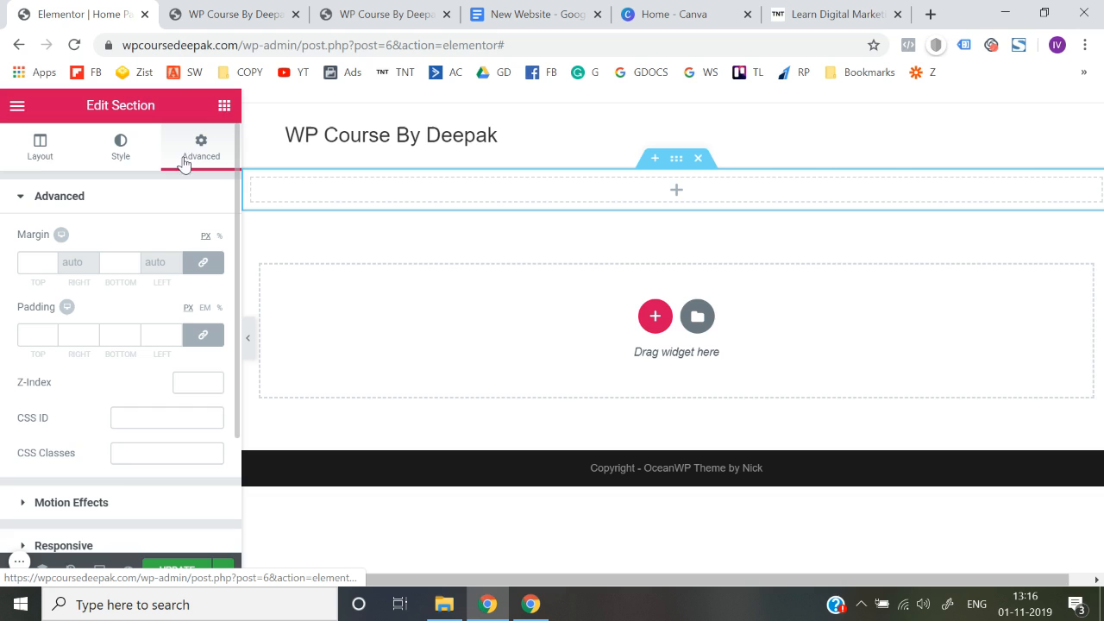
click(40, 160)
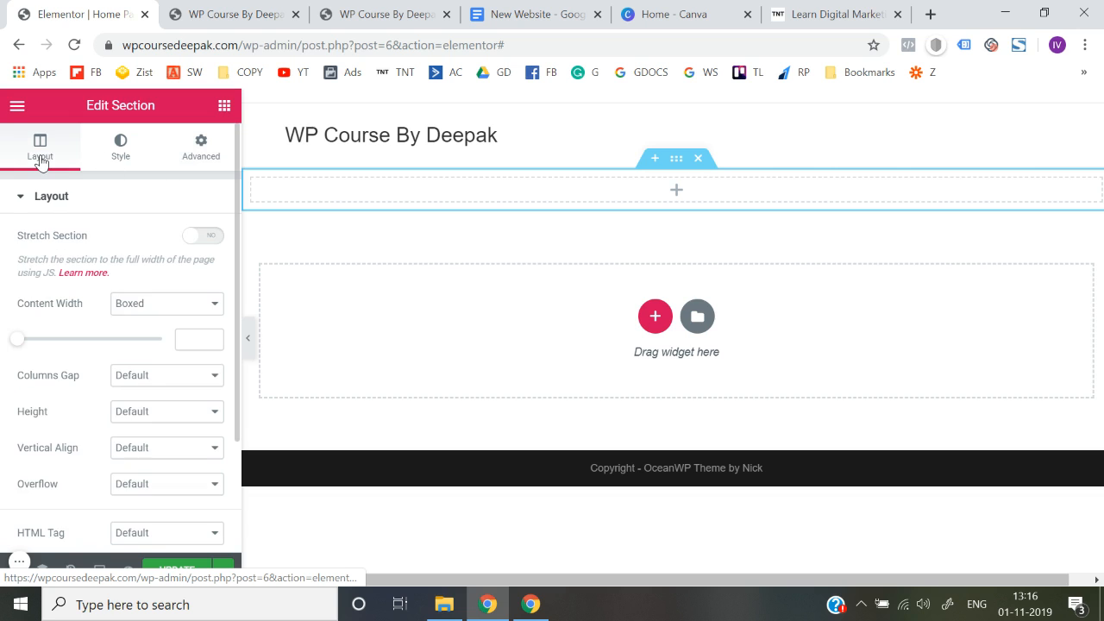
click(105, 160)
click(198, 161)
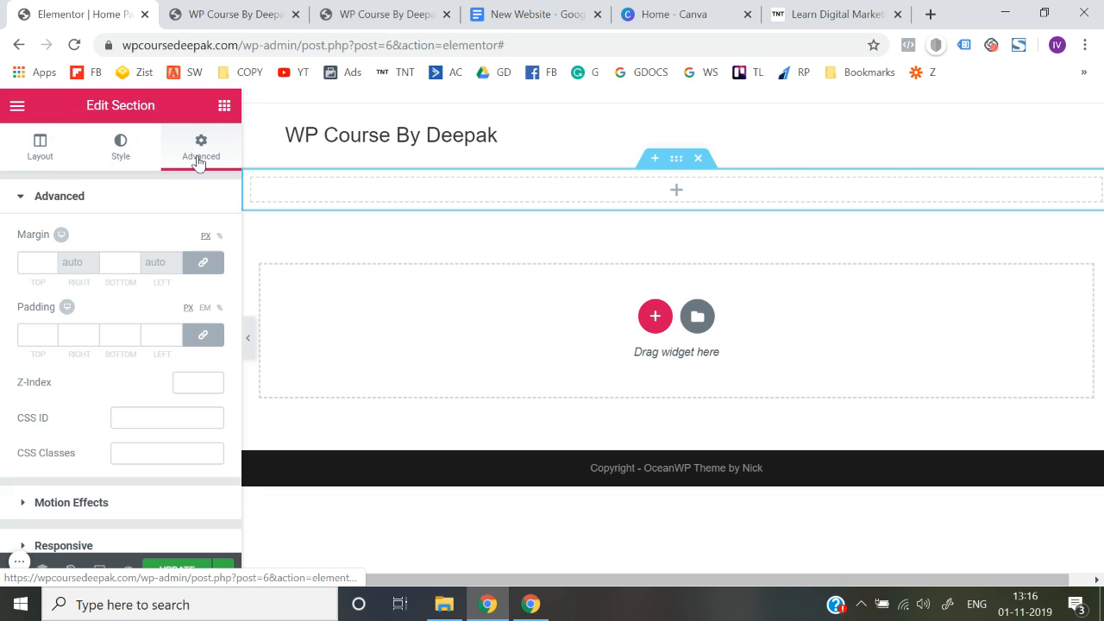
click(19, 150)
click(96, 159)
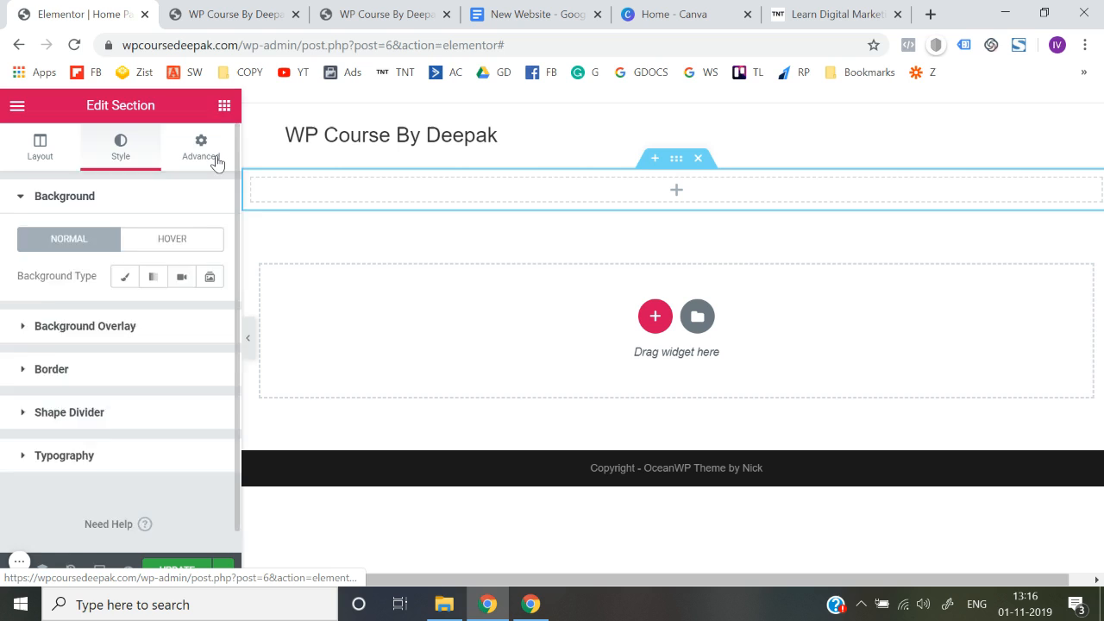
click(217, 163)
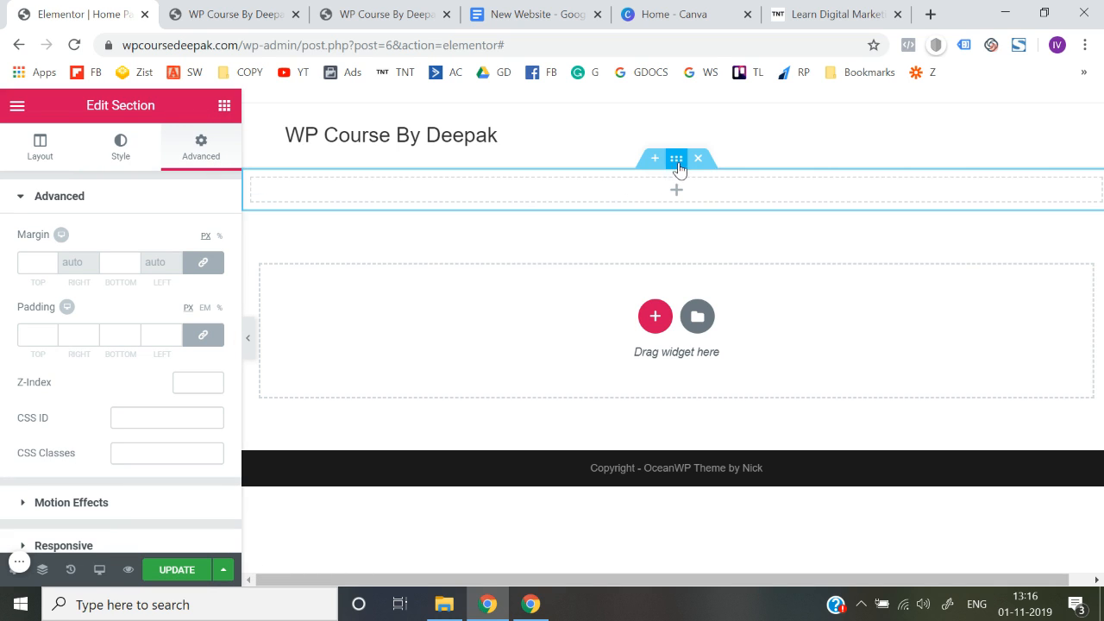
Dismiss the Meet Right Click tip and open the new section for editing.
mouse_move(677, 168)
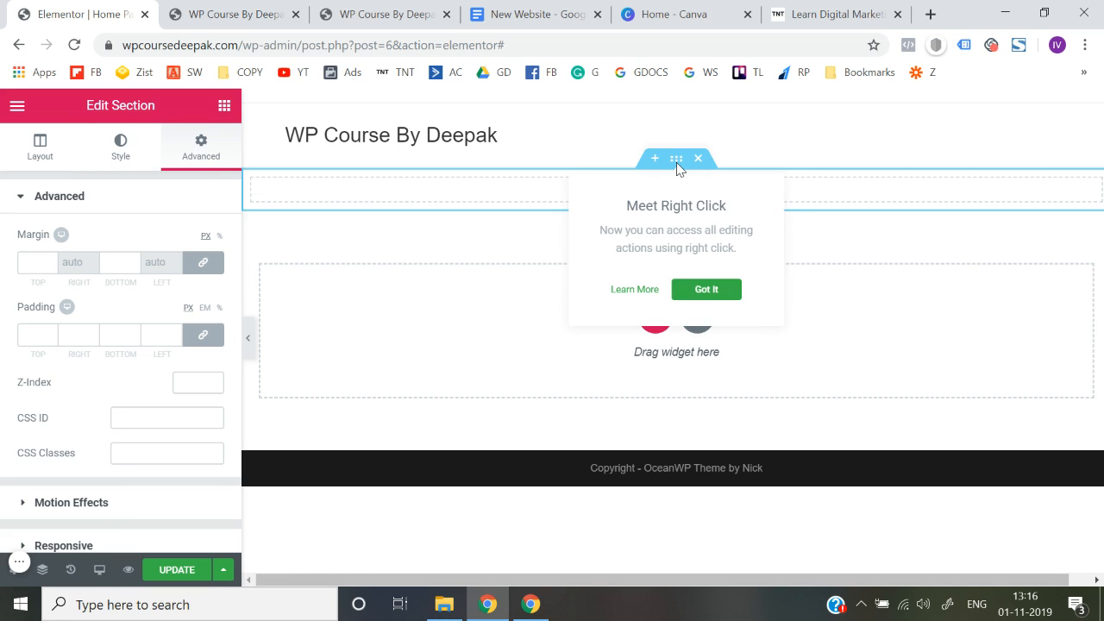
click(699, 295)
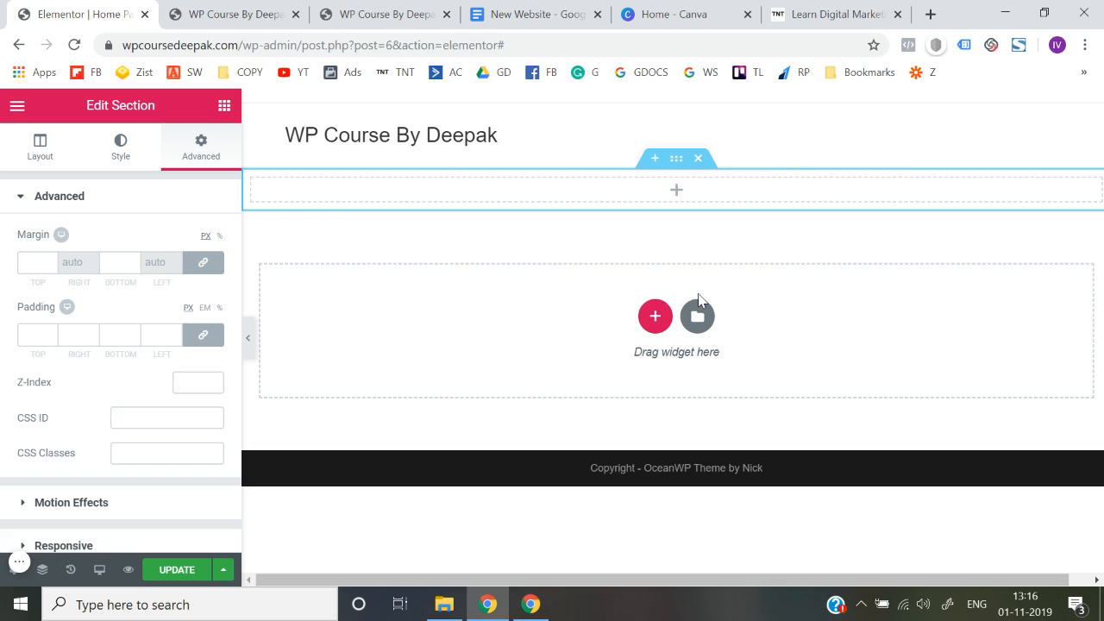
right_click(677, 159)
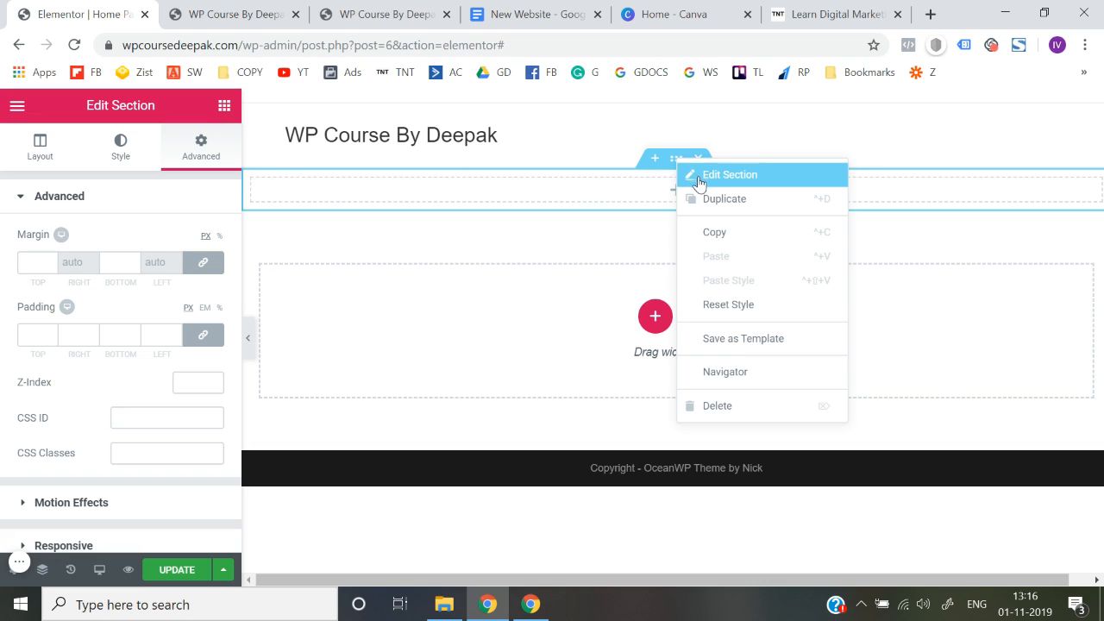
click(699, 183)
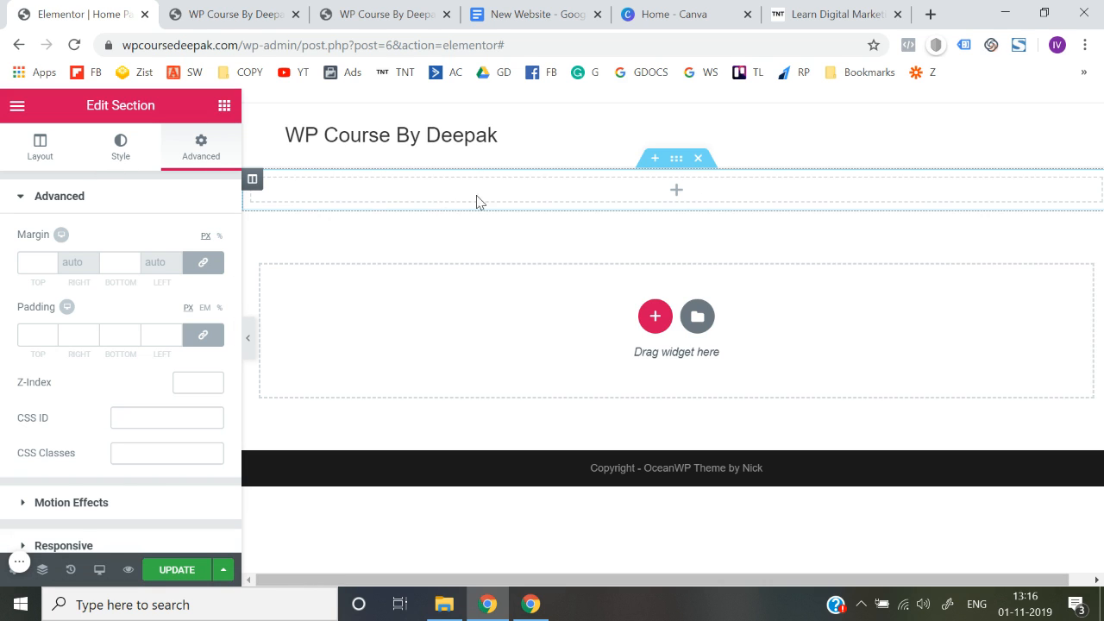
Give the section a classic background in light grey #ededed and update the page.
click(119, 160)
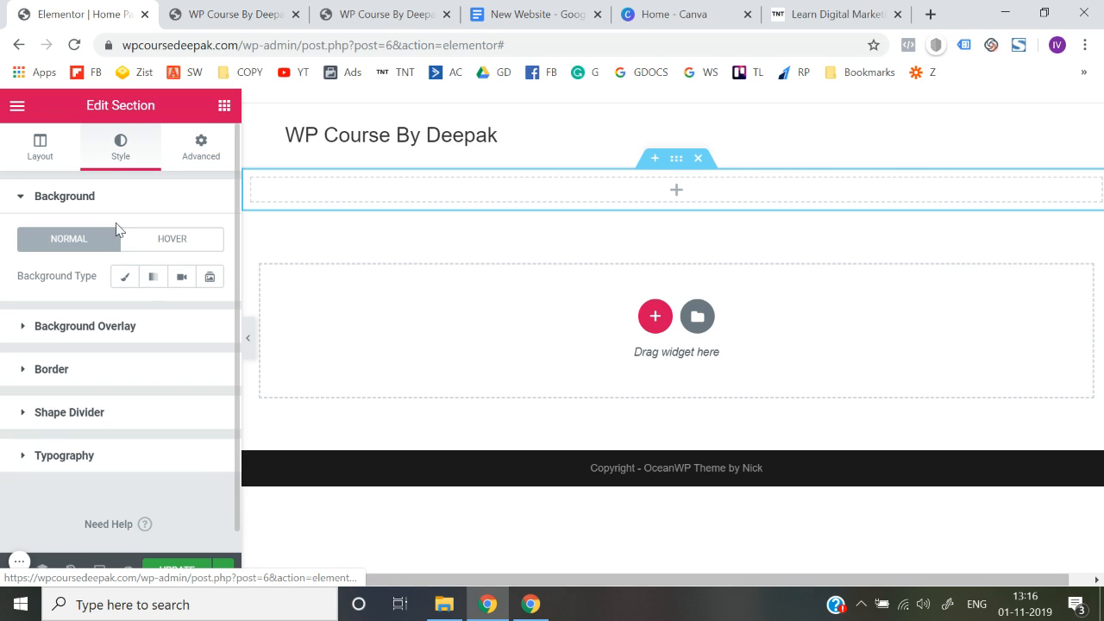
click(125, 278)
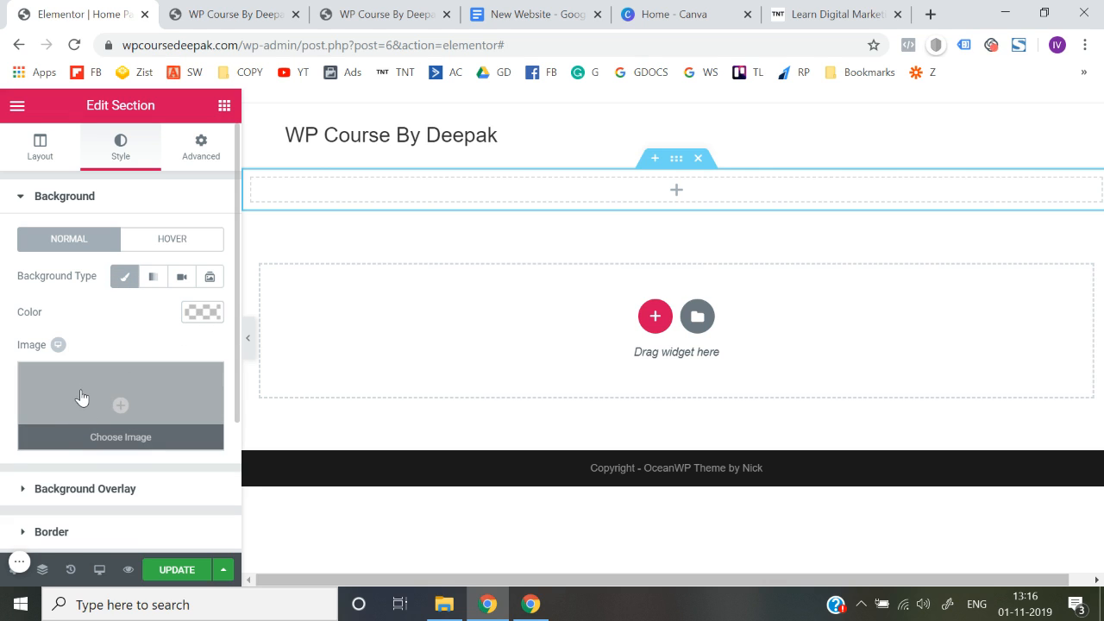
click(203, 312)
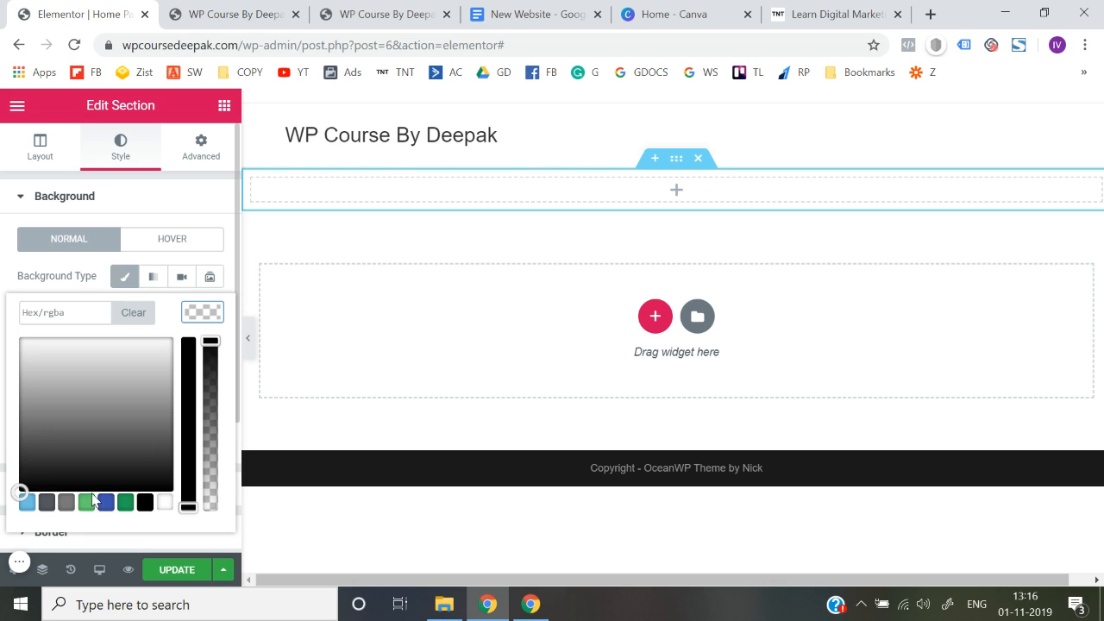
drag(19, 488, 23, 344)
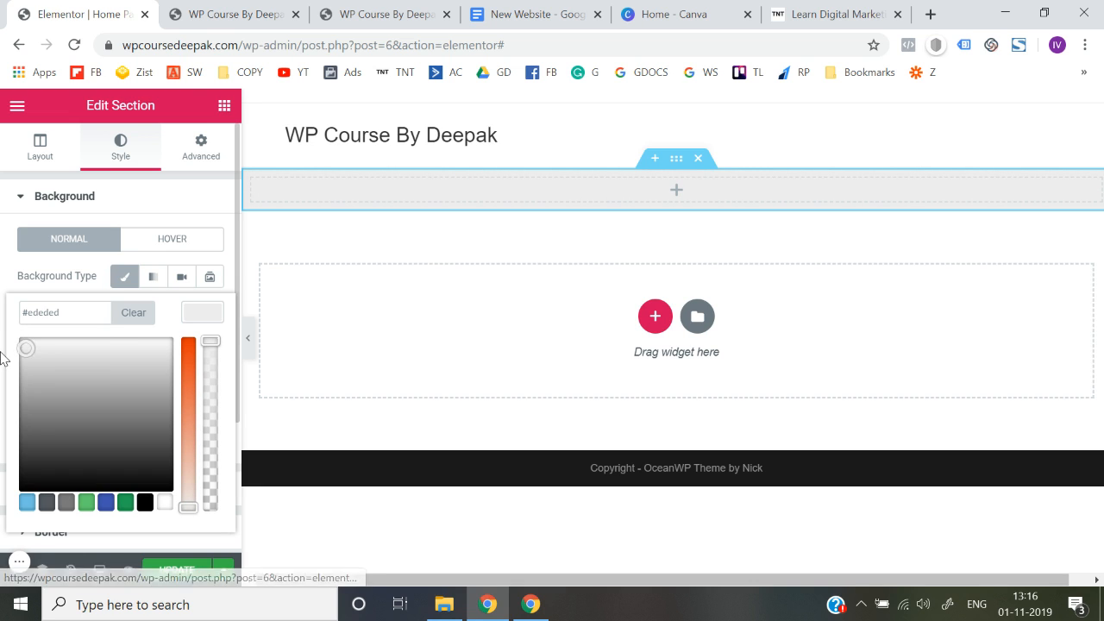
click(4, 357)
click(179, 572)
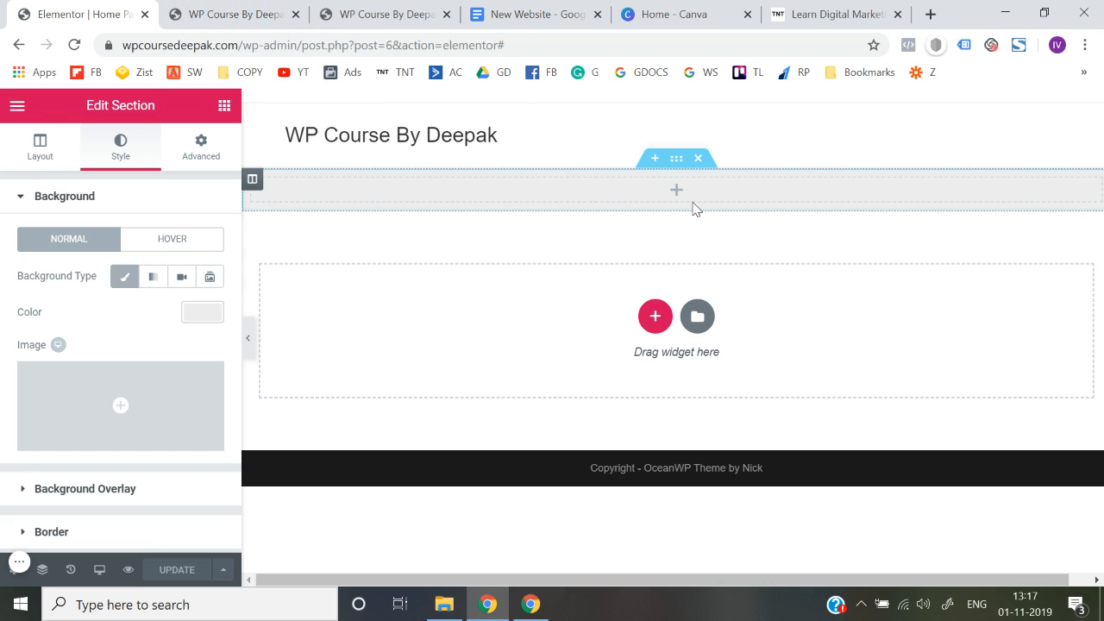
Review the site's front page and the opening lines of the New Website document, returning to the Elementor editor.
click(357, 8)
scroll(376, 346, down, 1)
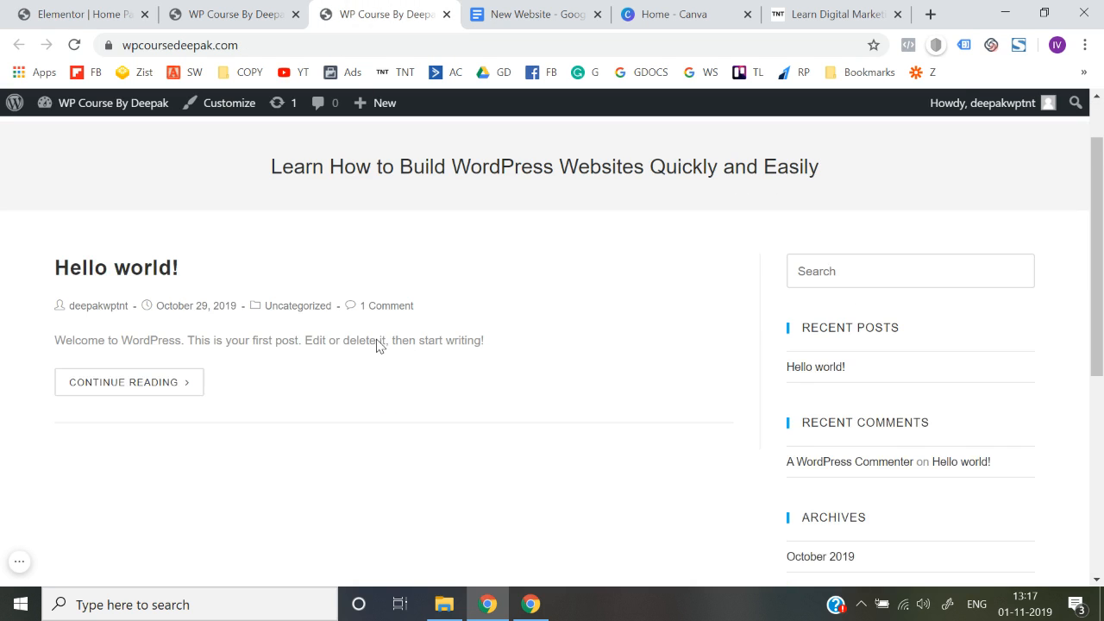
click(556, 11)
scroll(371, 282, up, 1)
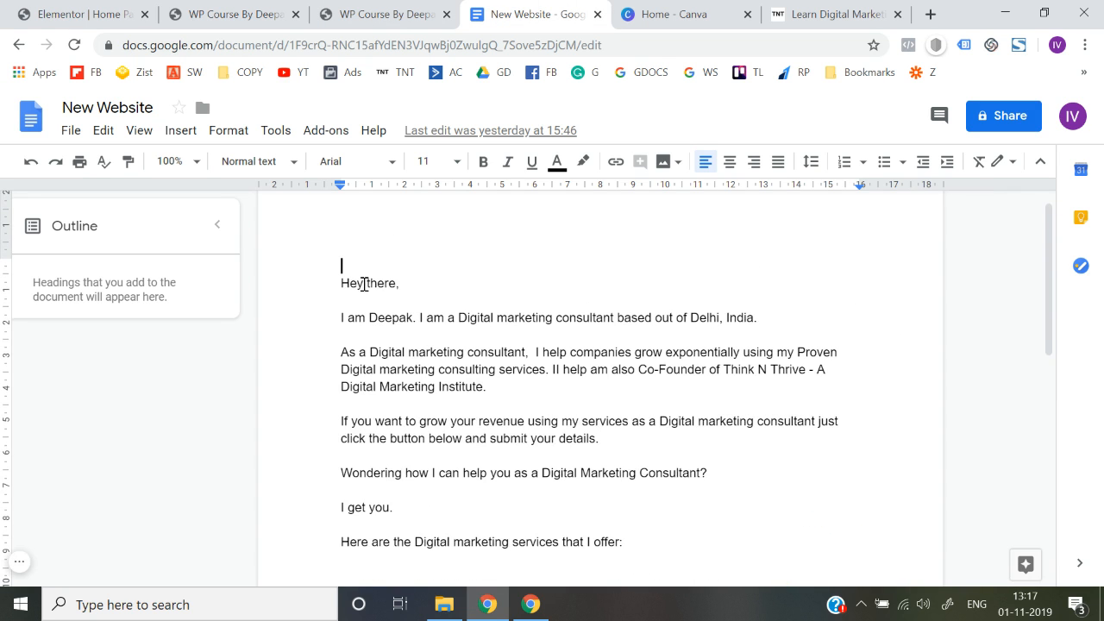
drag(344, 284, 436, 336)
click(629, 445)
click(348, 278)
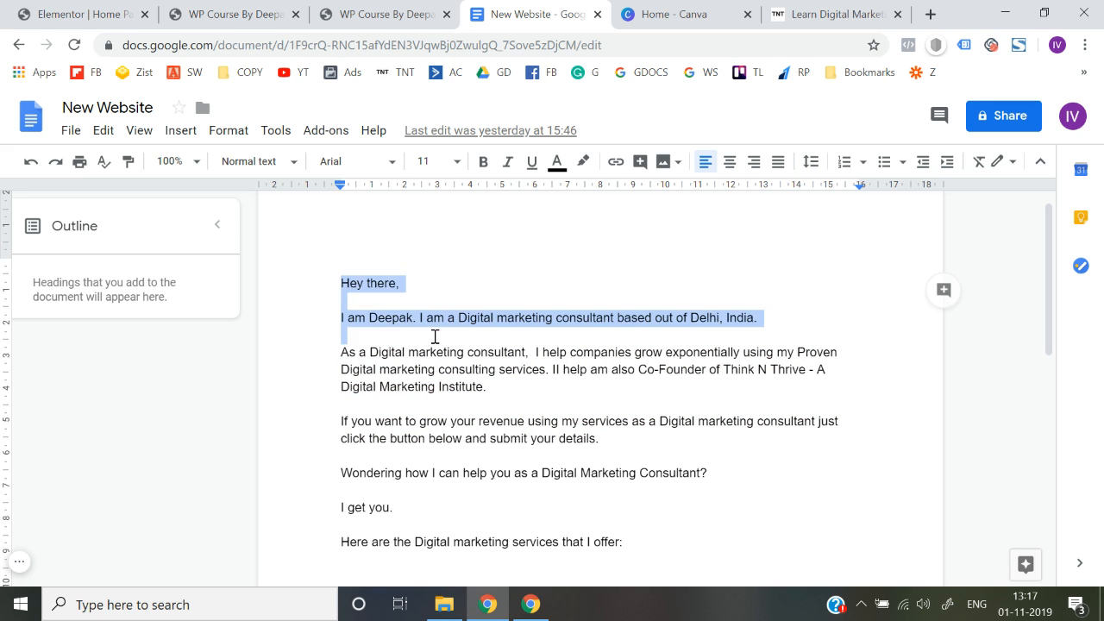
click(345, 8)
click(228, 13)
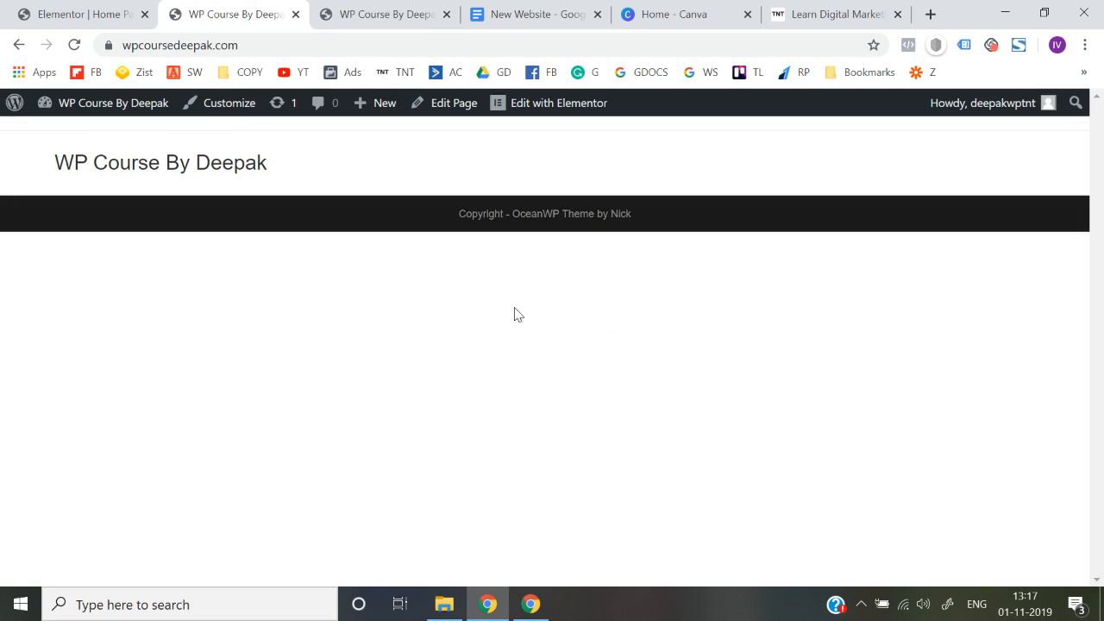
click(134, 9)
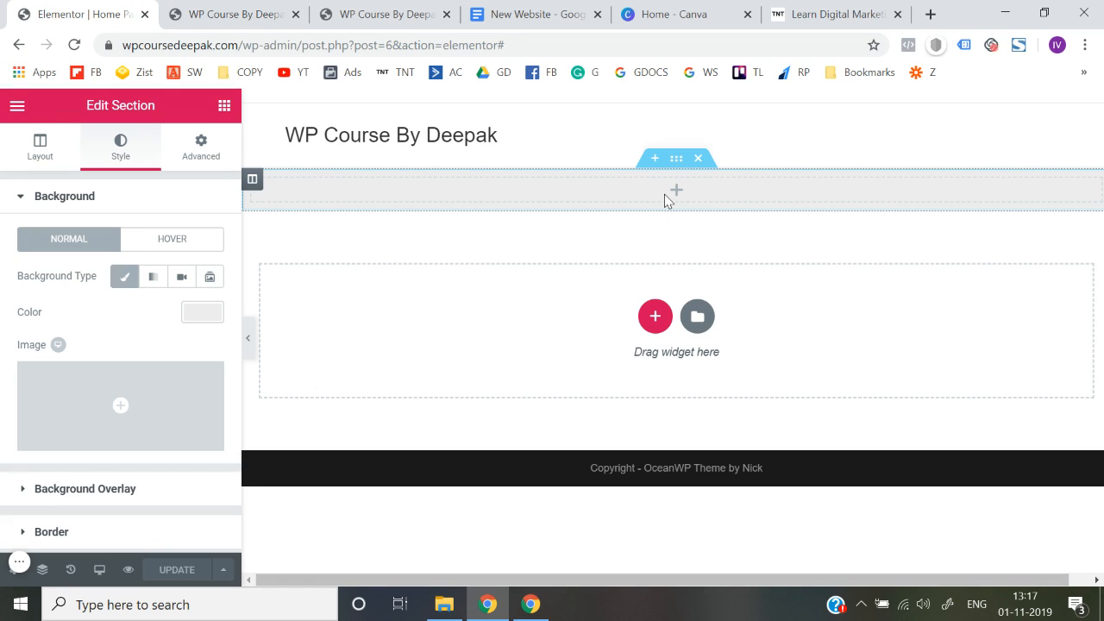
Insert a two-column Inner Section widget into the grey section.
click(225, 107)
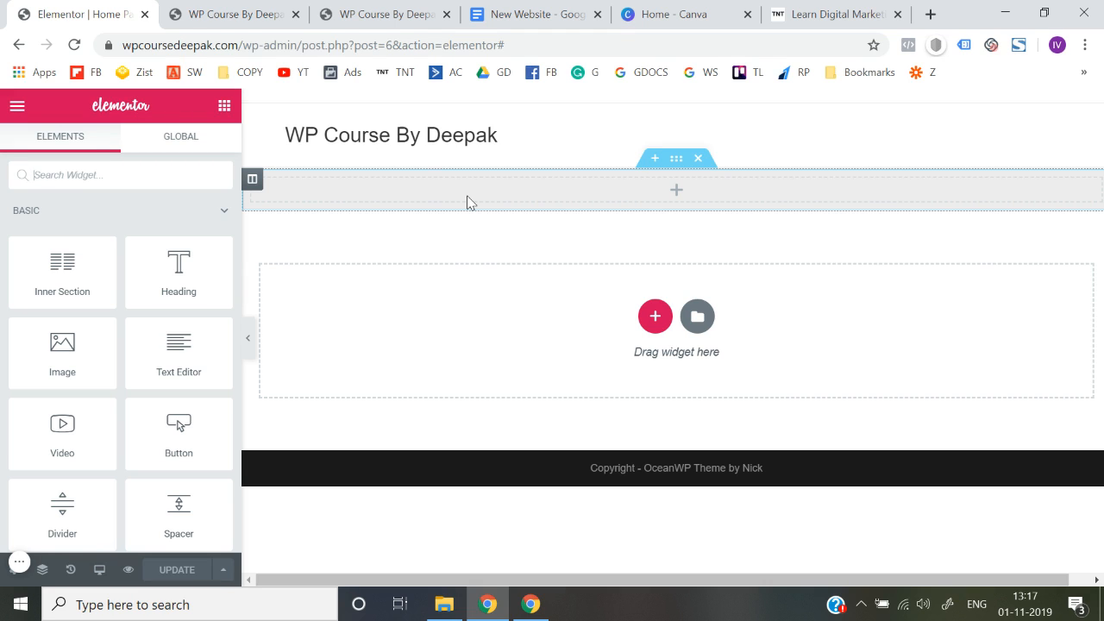
drag(61, 270, 626, 181)
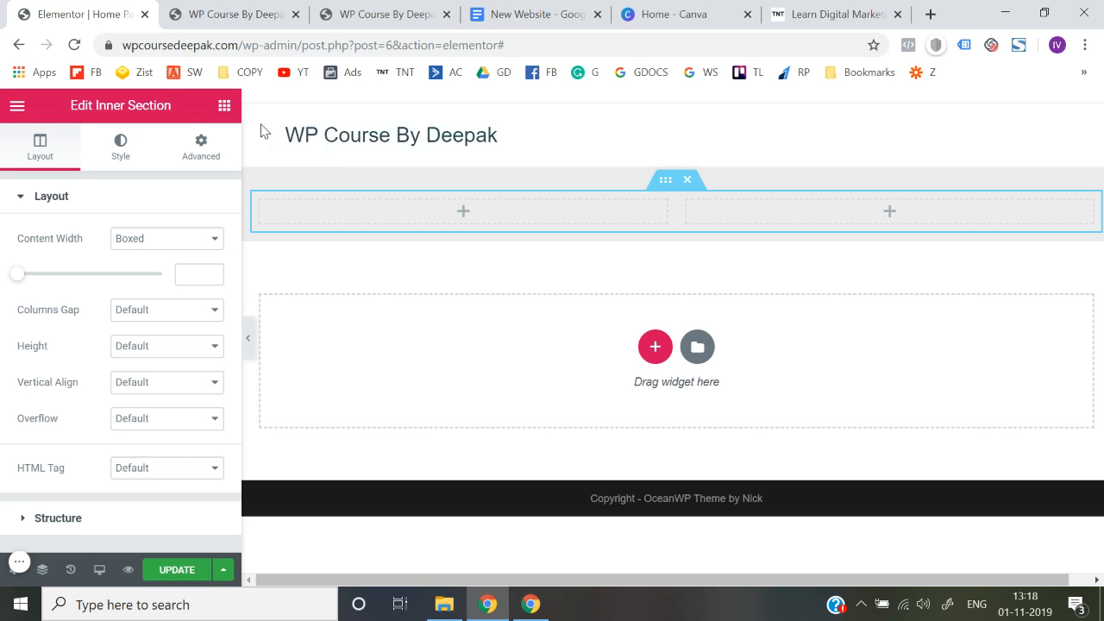
click(224, 107)
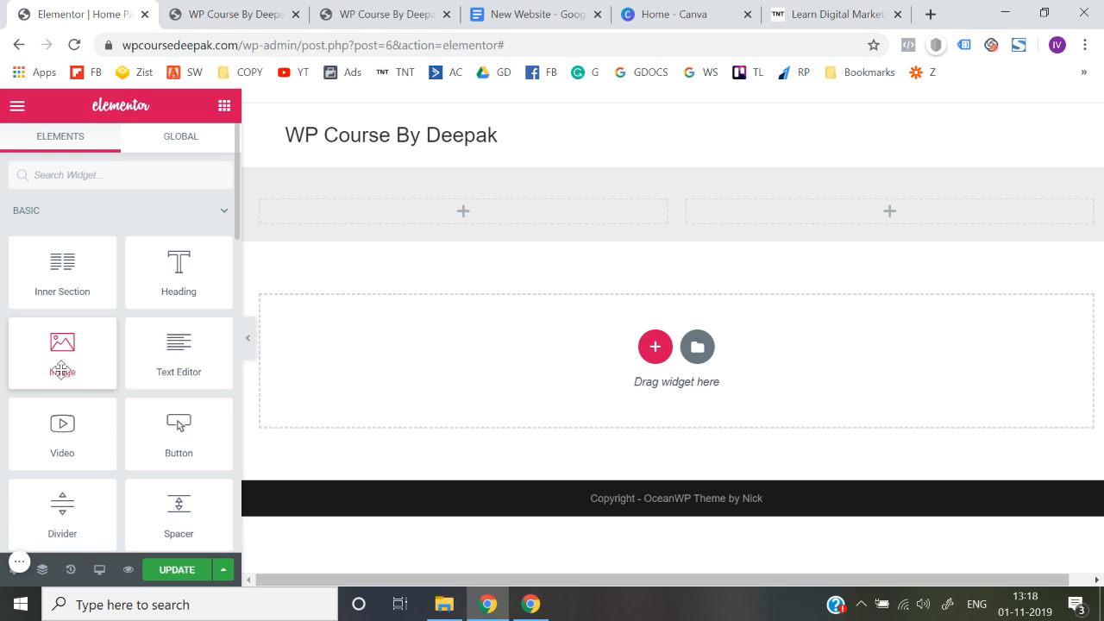
drag(62, 369, 380, 227)
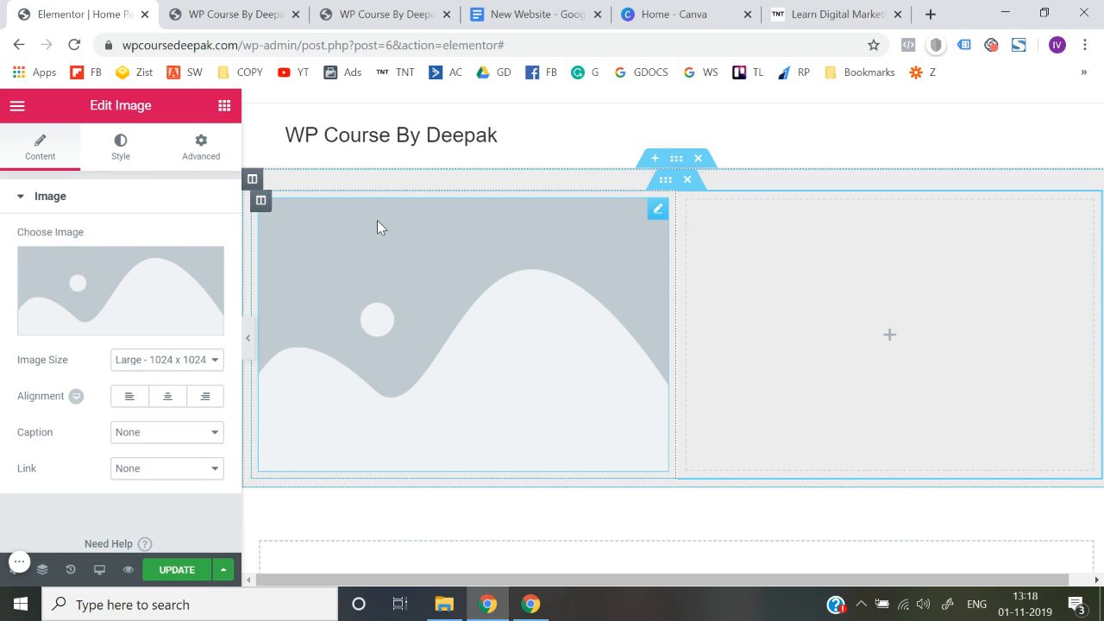
right_click(653, 210)
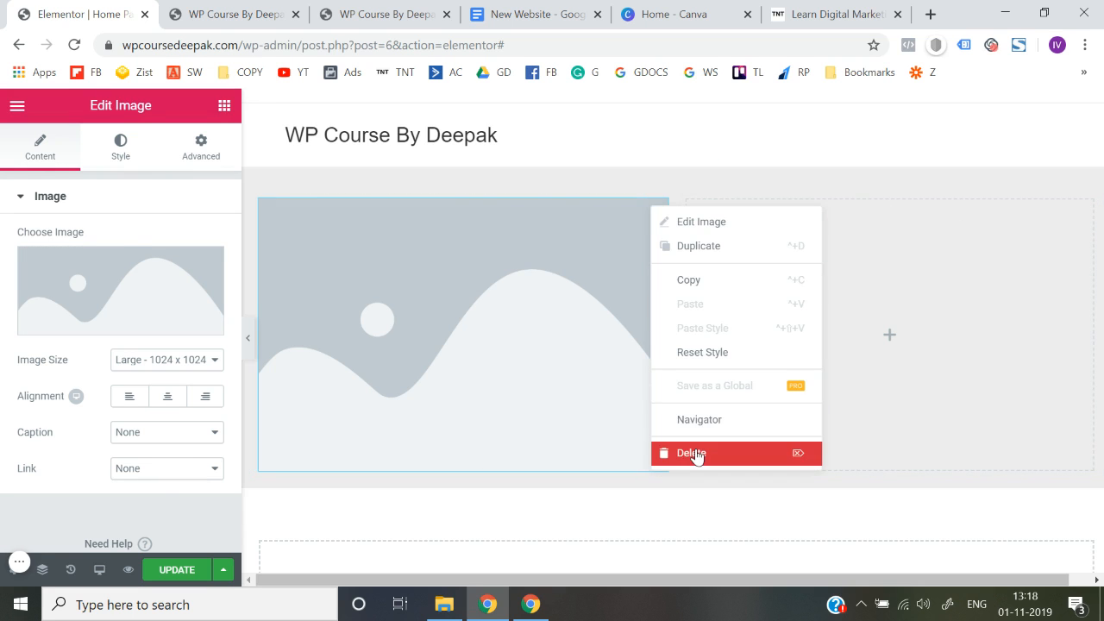
click(695, 454)
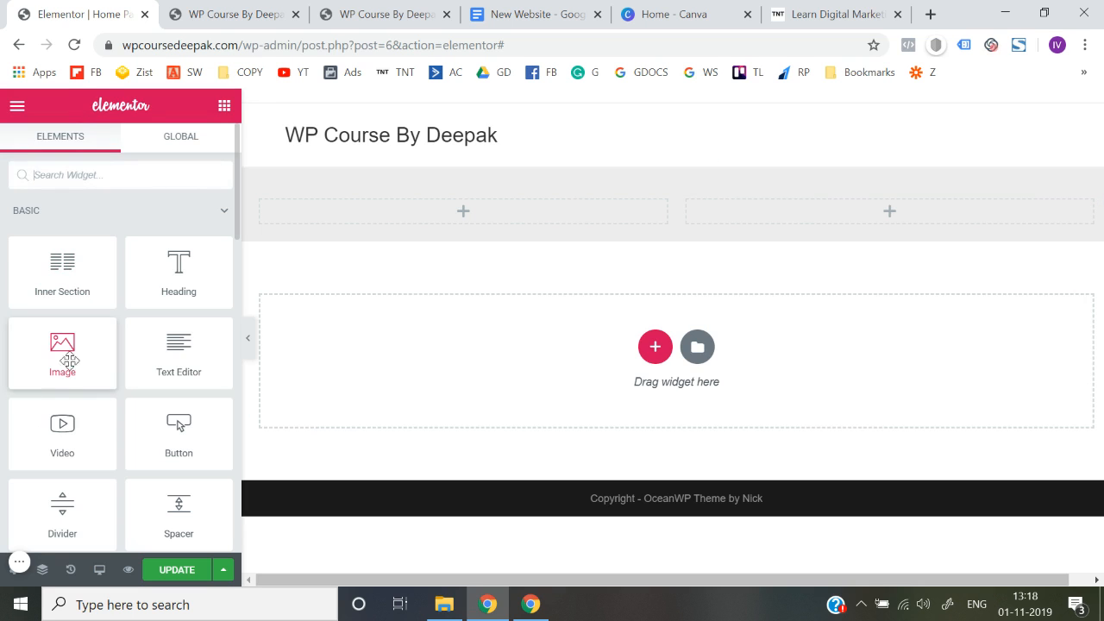
Add an Image widget to the inner section's left column and open the file selection for uploading its picture.
drag(62, 361, 392, 219)
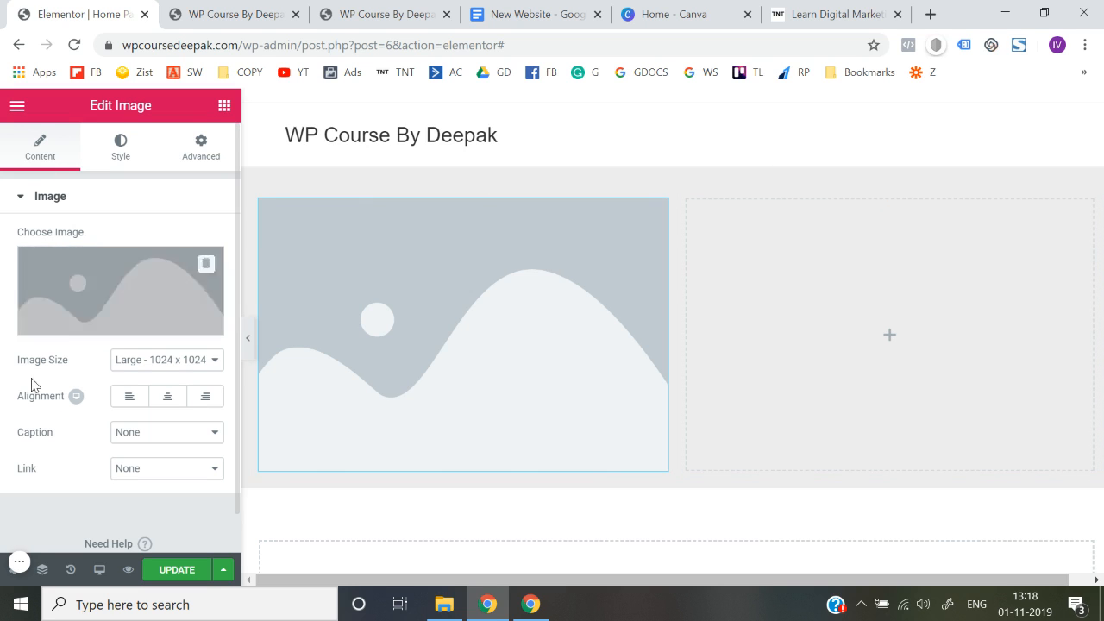
click(111, 324)
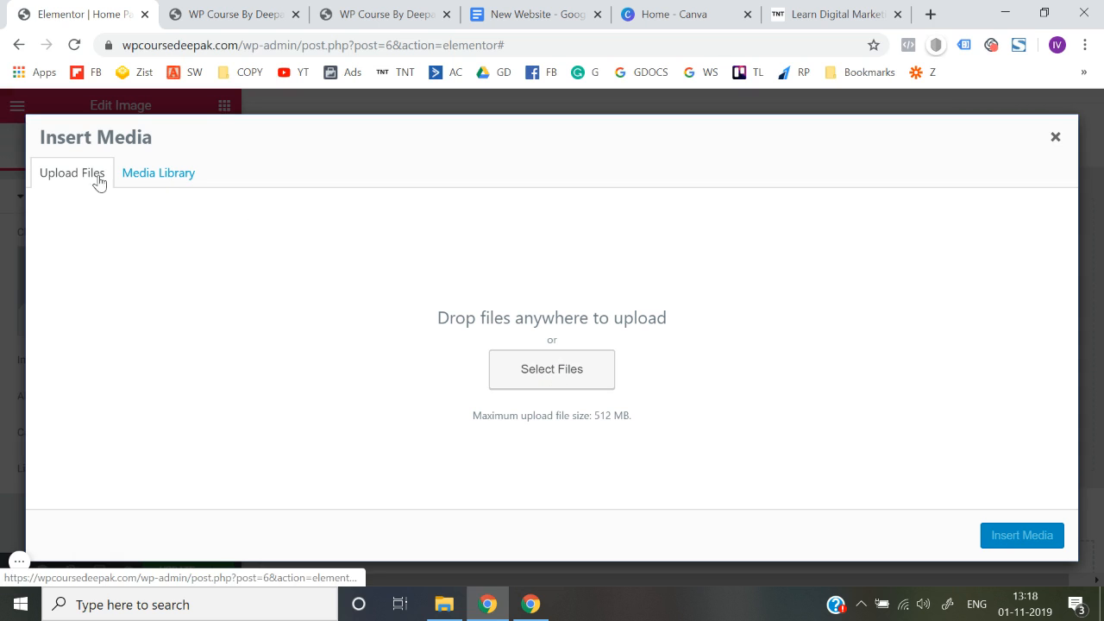
click(157, 177)
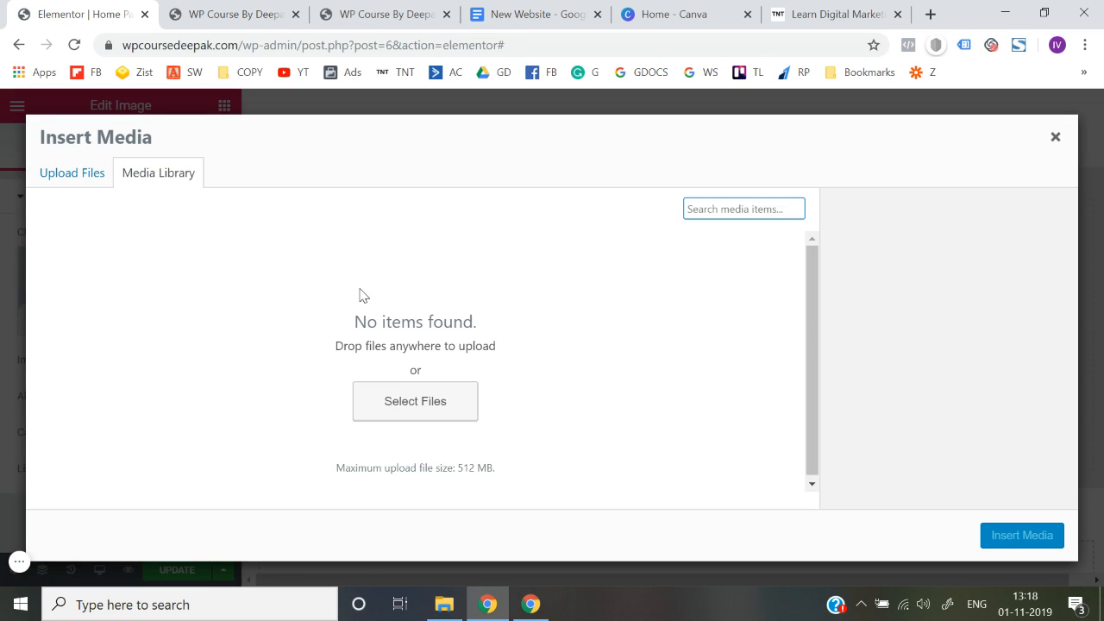
click(69, 177)
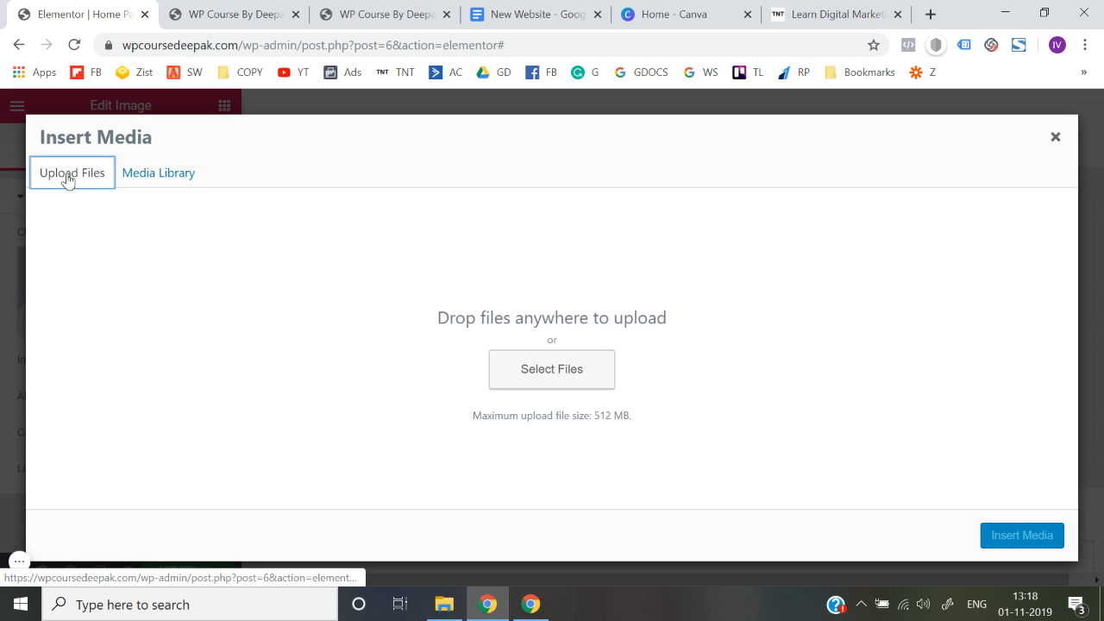
click(507, 380)
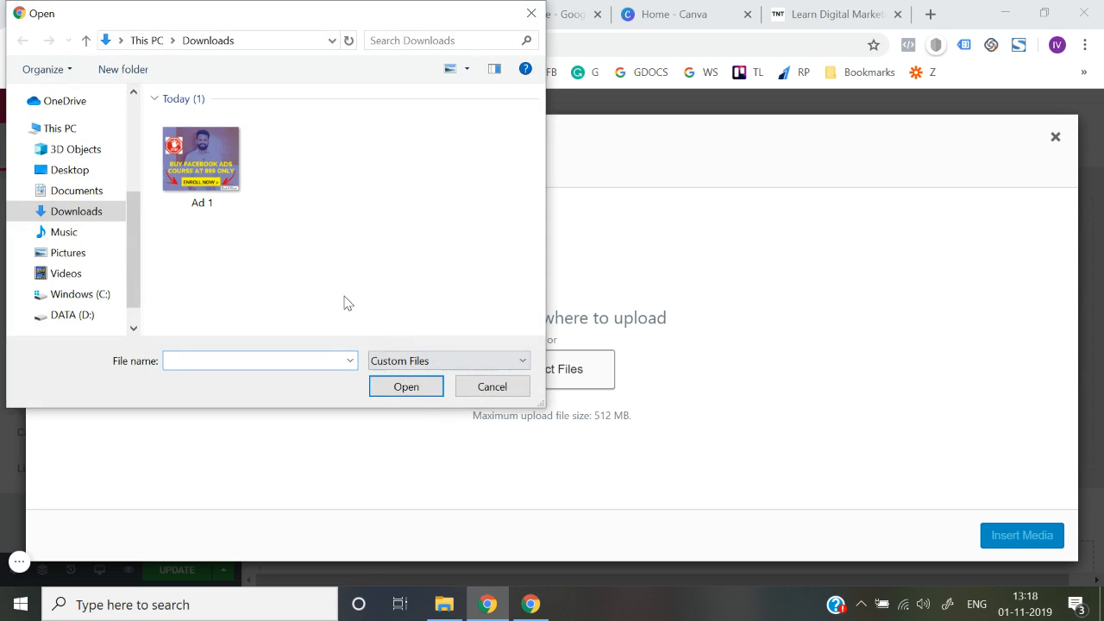
Look through the Desktop's Testimonials and Files folders for a picture to upload, closing the file selection without choosing one.
scroll(118, 205, up, 5)
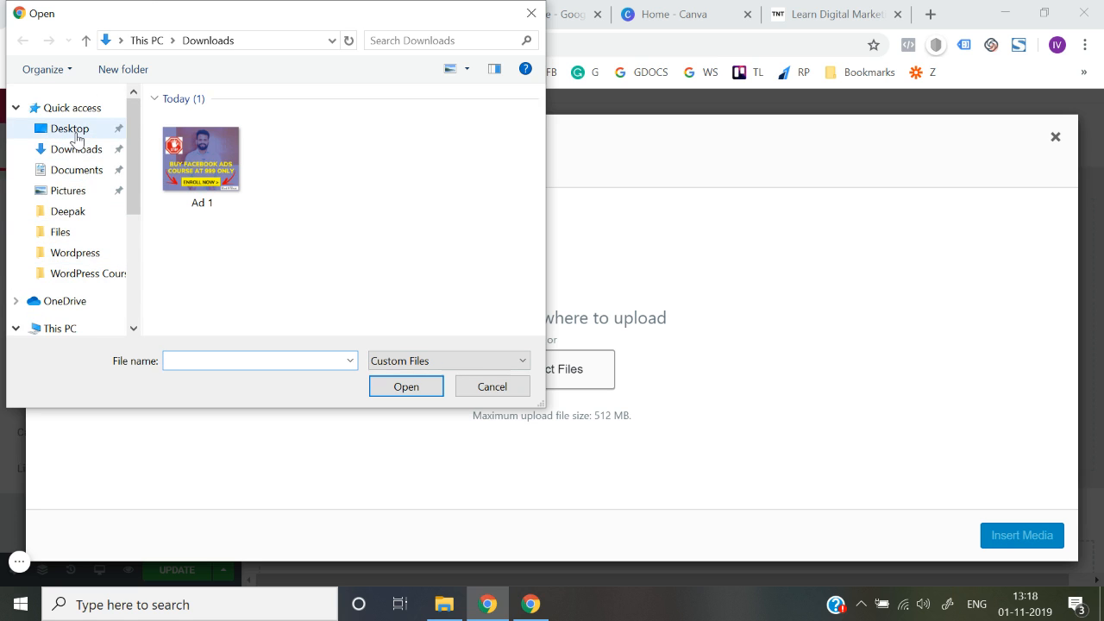
click(77, 134)
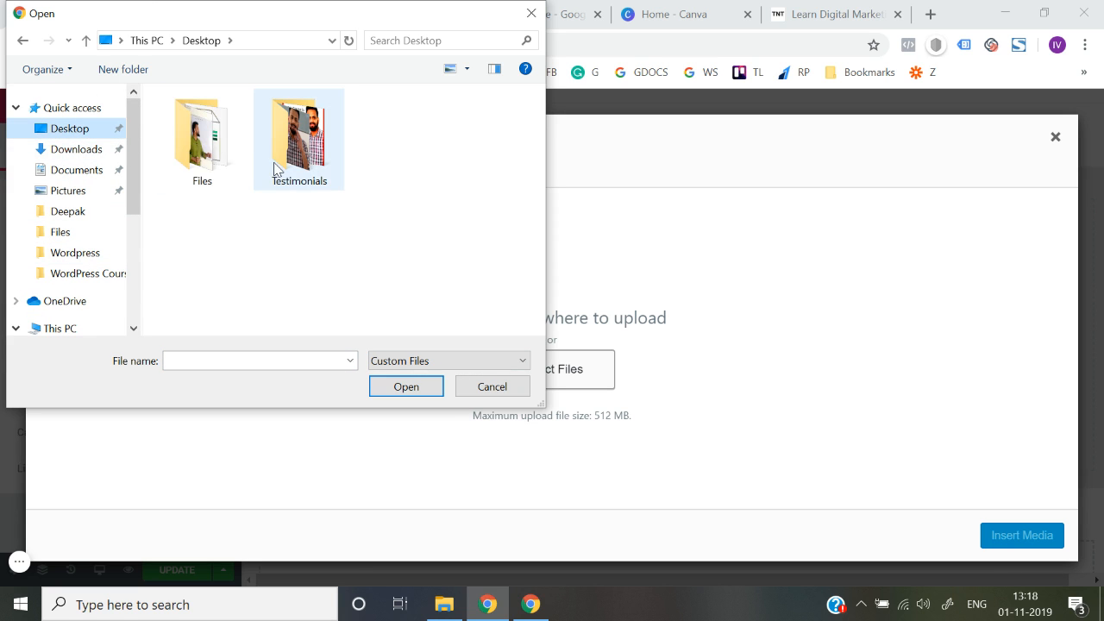
double_click(276, 168)
scroll(301, 246, down, 6)
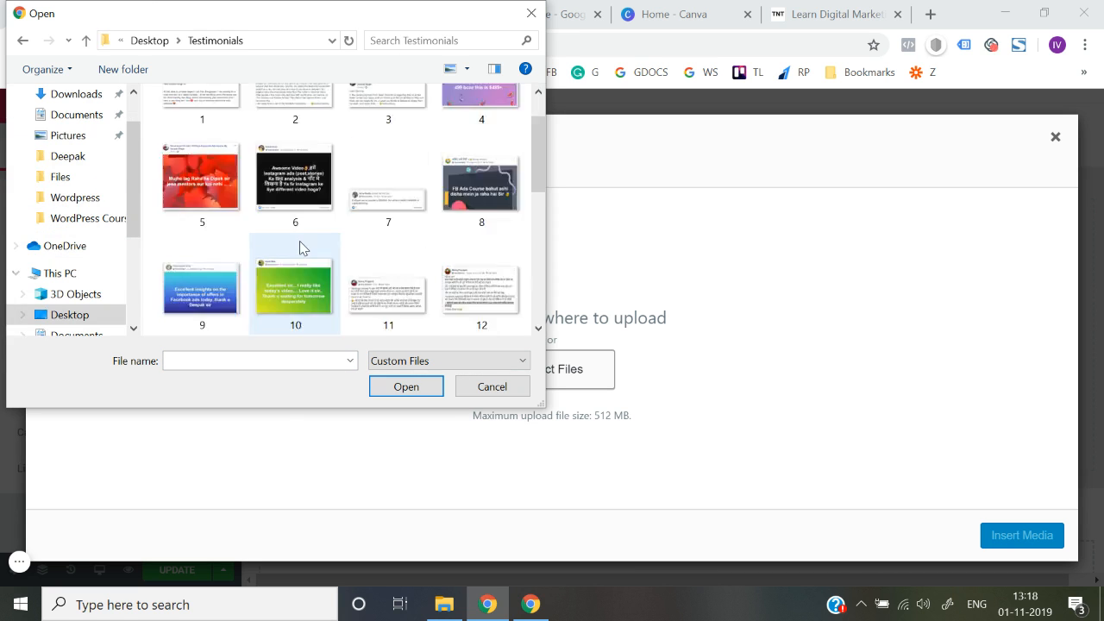
scroll(301, 247, up, 5)
scroll(301, 247, down, 5)
scroll(301, 247, up, 8)
click(23, 42)
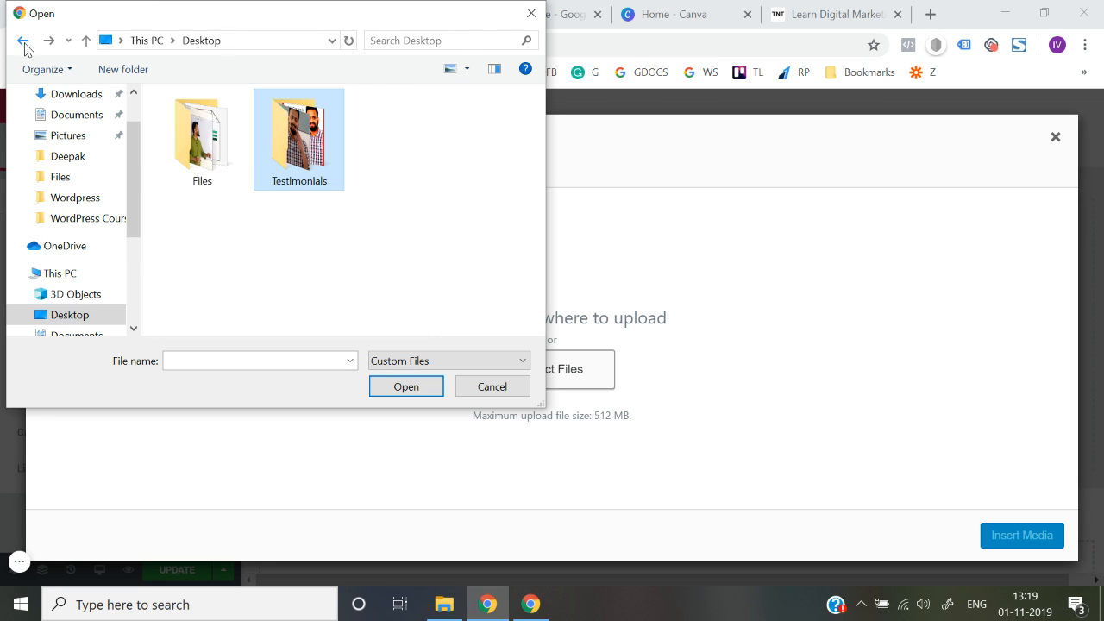
double_click(214, 145)
scroll(302, 251, down, 2)
scroll(302, 251, up, 2)
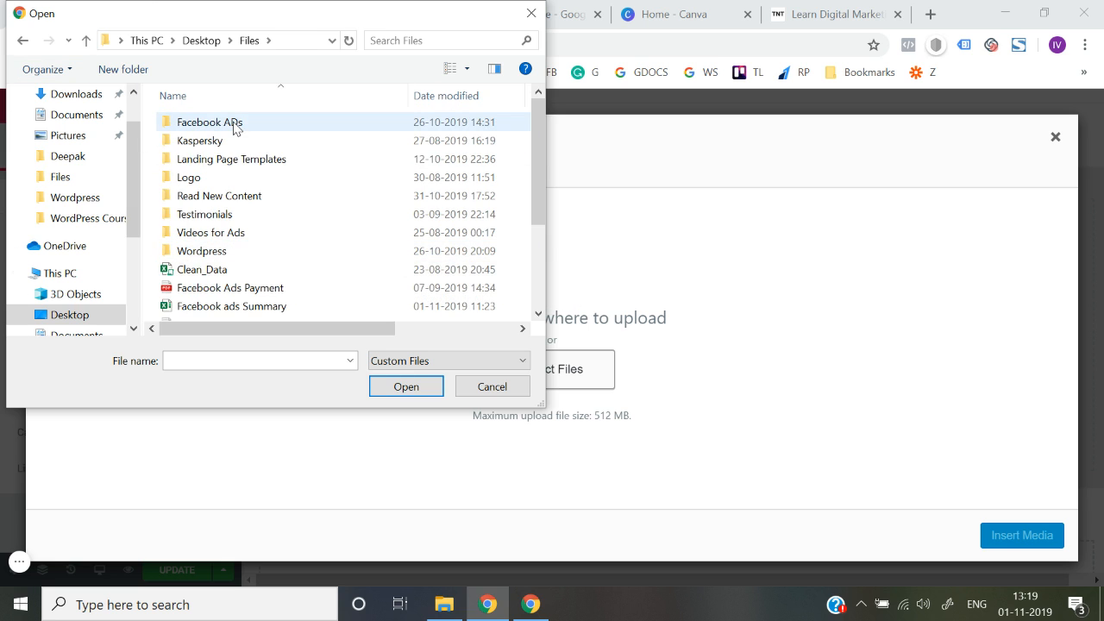
click(23, 43)
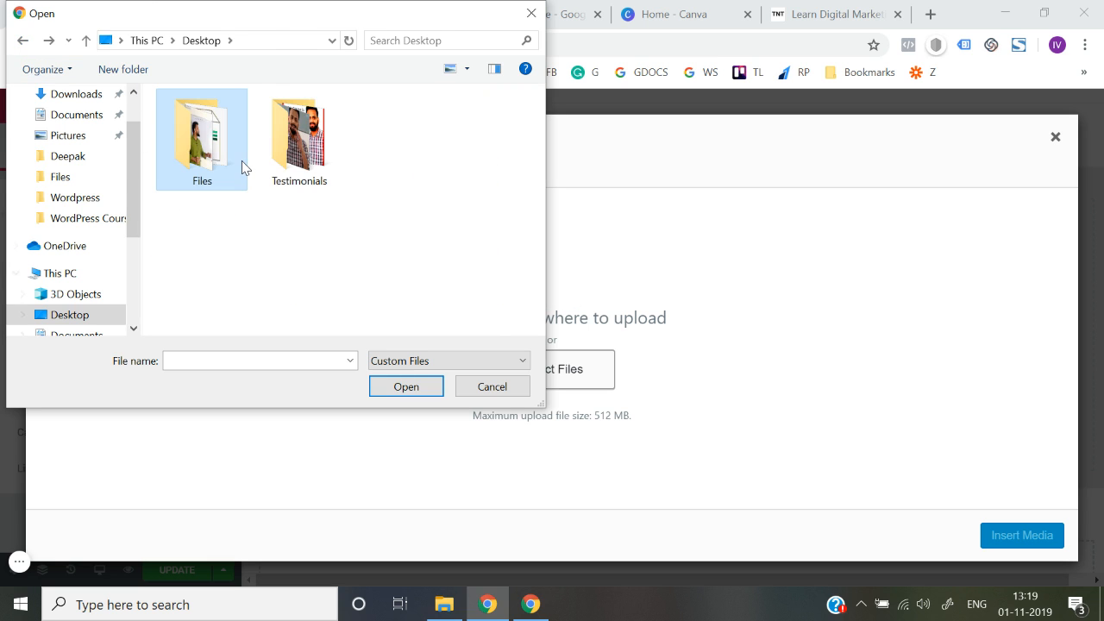
click(506, 392)
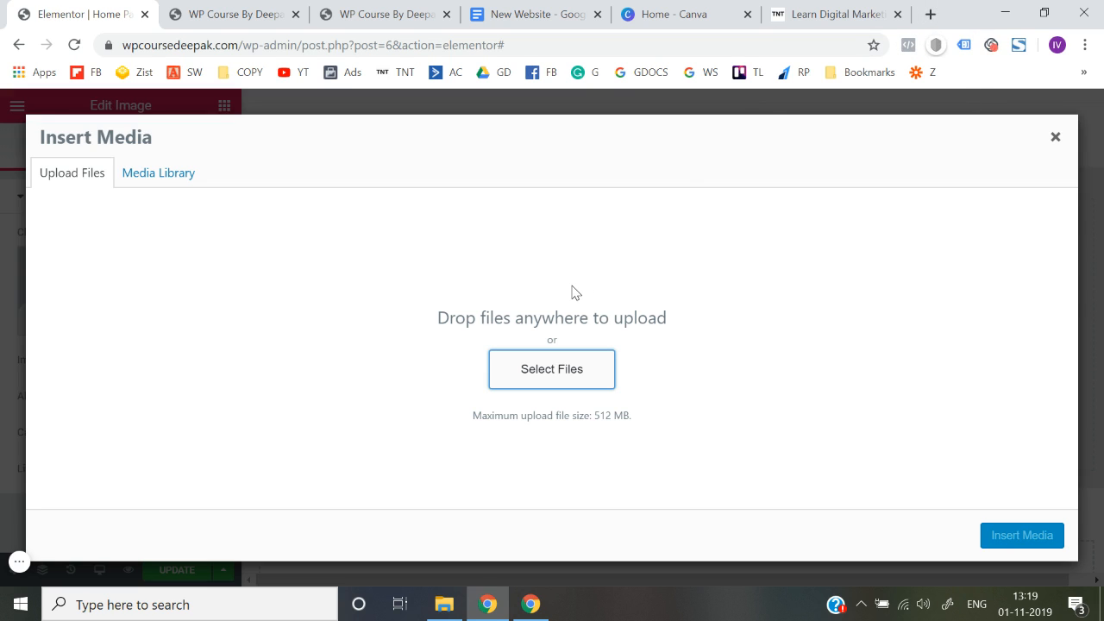
Open the website deepaksinghmarketing.com in a new browser tab.
click(930, 14)
text(eepa)
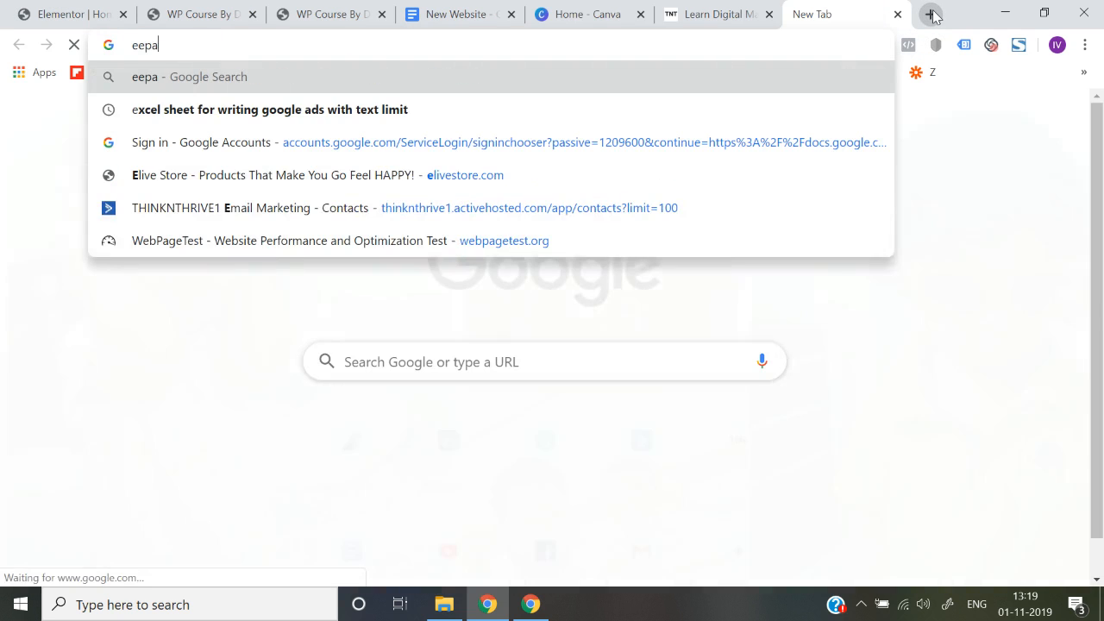
text(k)
key(BackSpace)
key(BackSpace)
key(BackSpace)
key(BackSpace)
key(BackSpace)
text(deepaksinghmarketing.com)
key(Return)
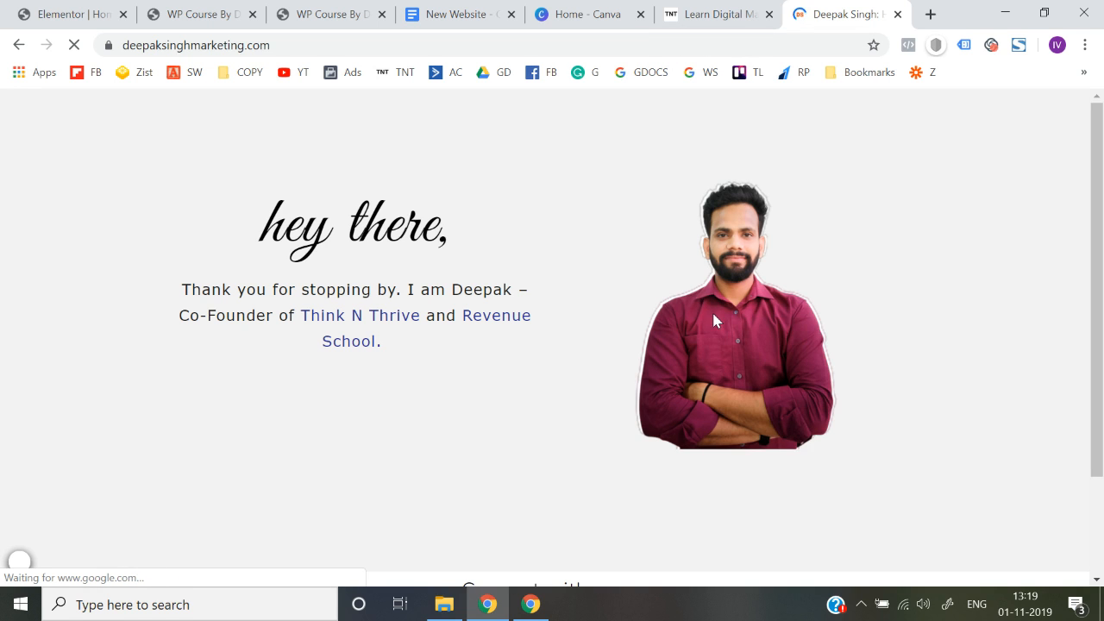
Open the site's cut-out portrait image on its own and save it to the Desktop as the PNG file sir-png.
right_click(714, 317)
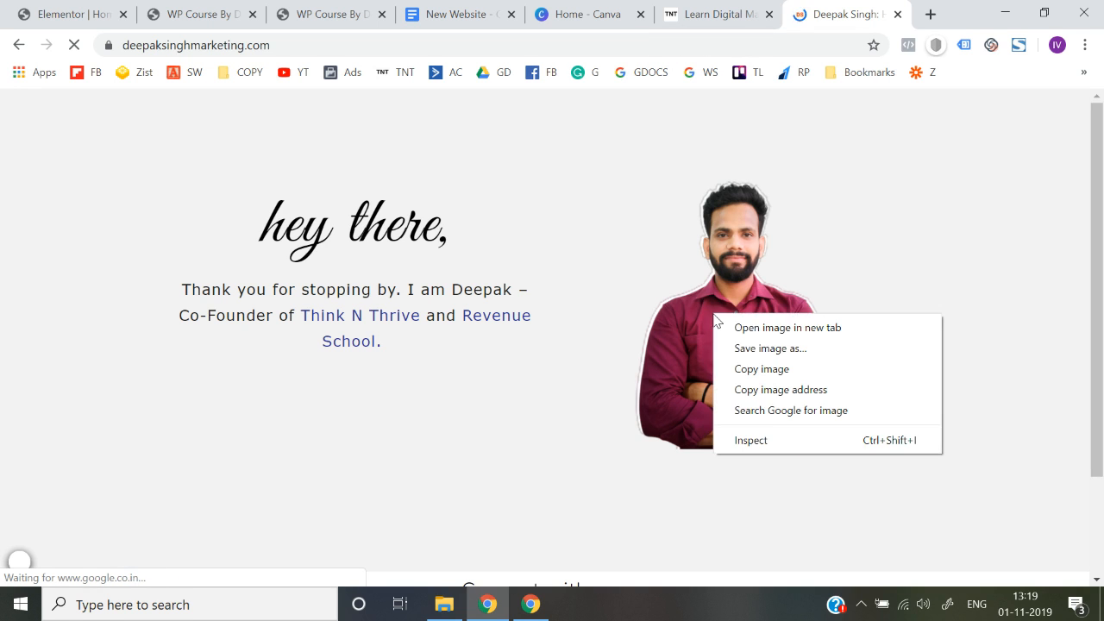
click(760, 327)
click(854, 14)
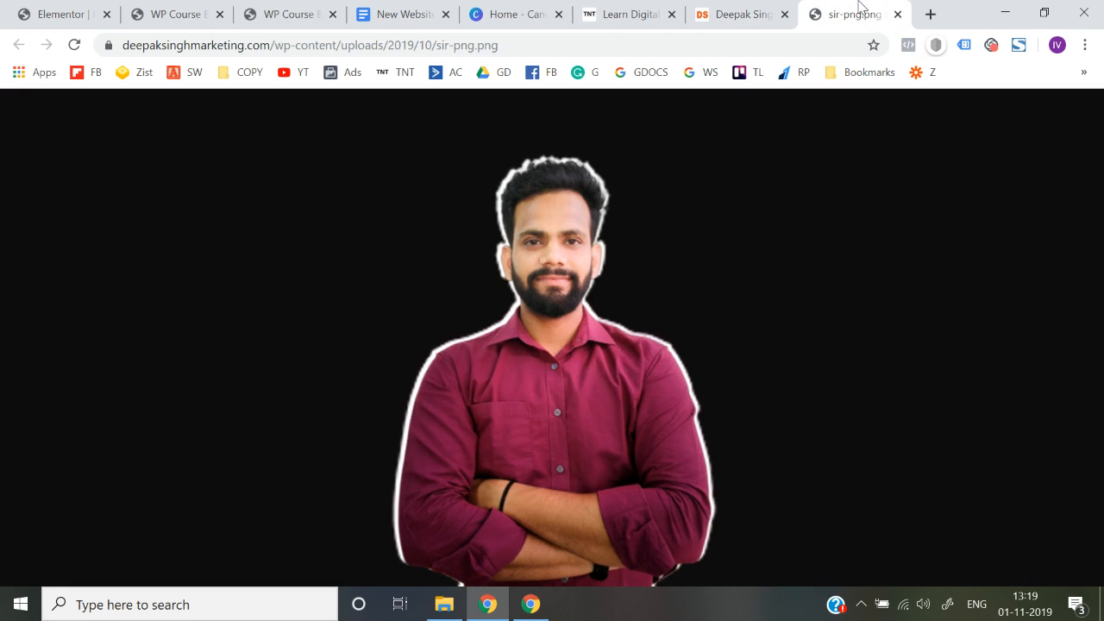
right_click(566, 343)
click(591, 373)
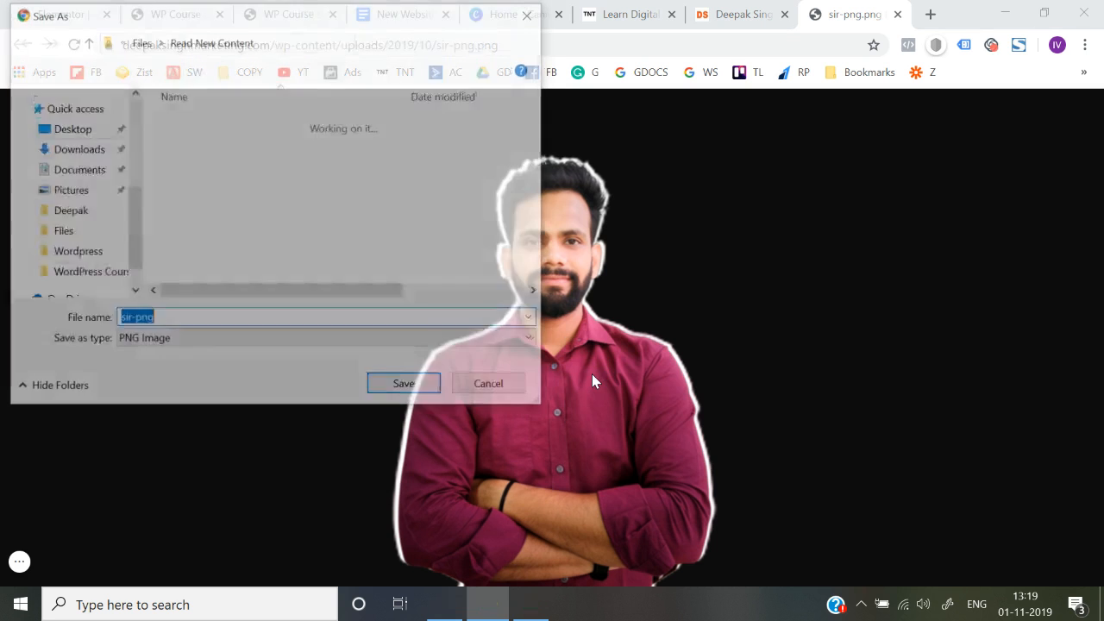
click(66, 129)
click(393, 387)
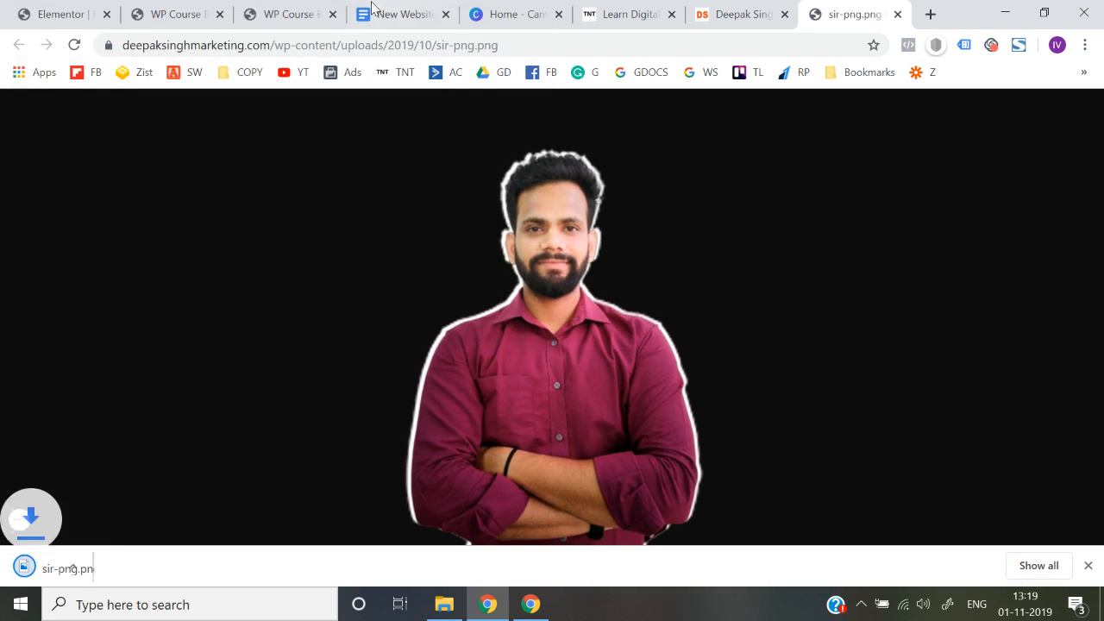
Return to the Elementor editor, upload sir-png.png from the Desktop and insert it into the Image widget.
click(285, 12)
click(156, 12)
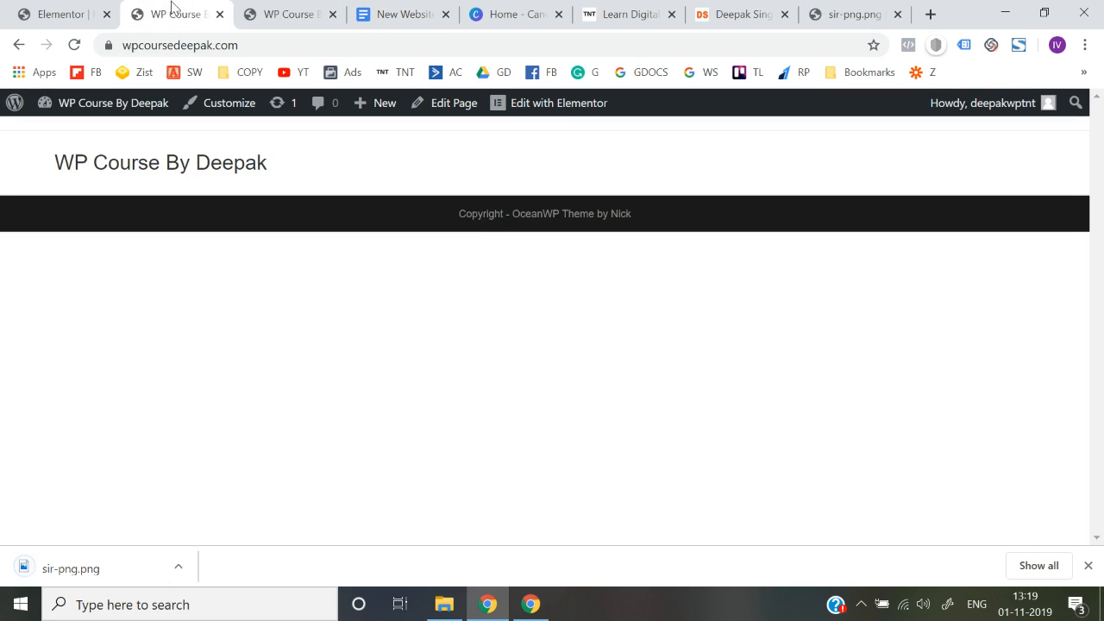
click(98, 8)
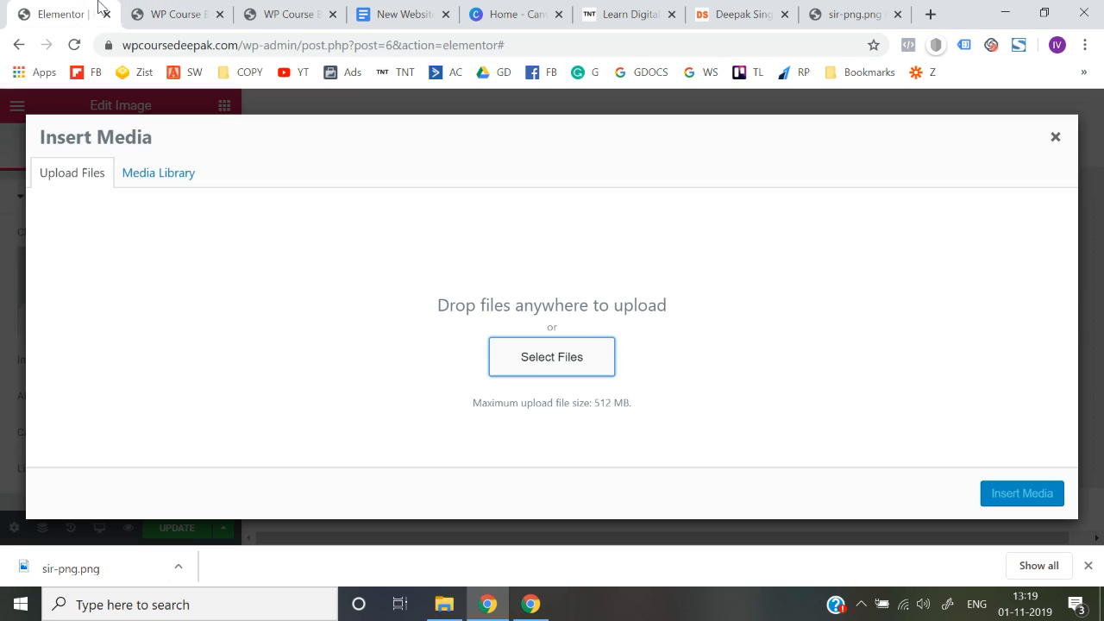
click(544, 373)
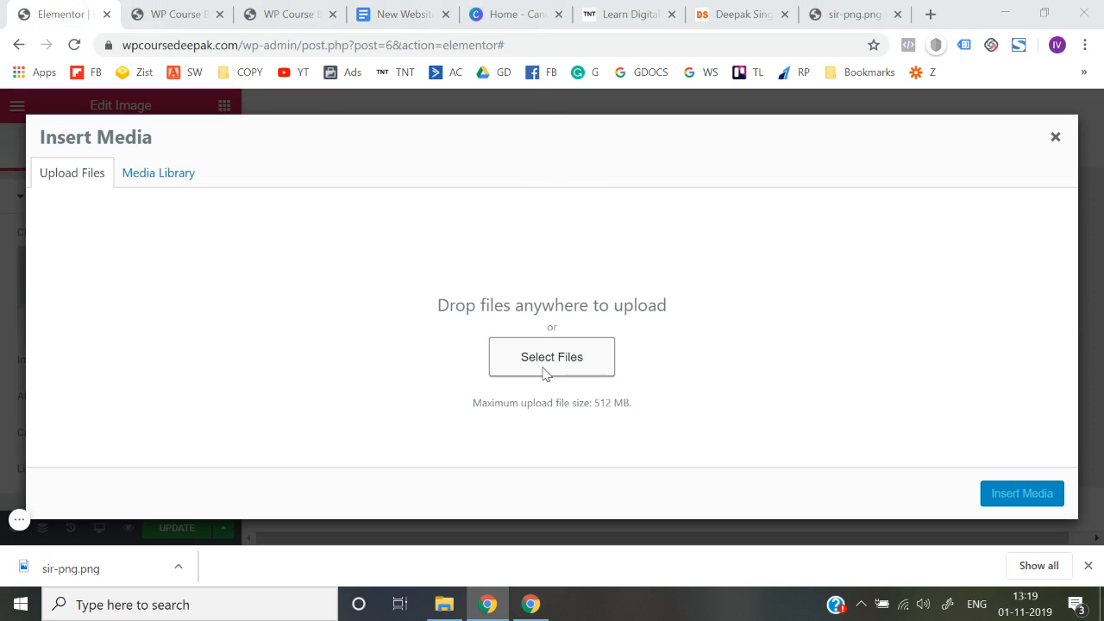
scroll(73, 130, up, 3)
click(68, 131)
double_click(383, 187)
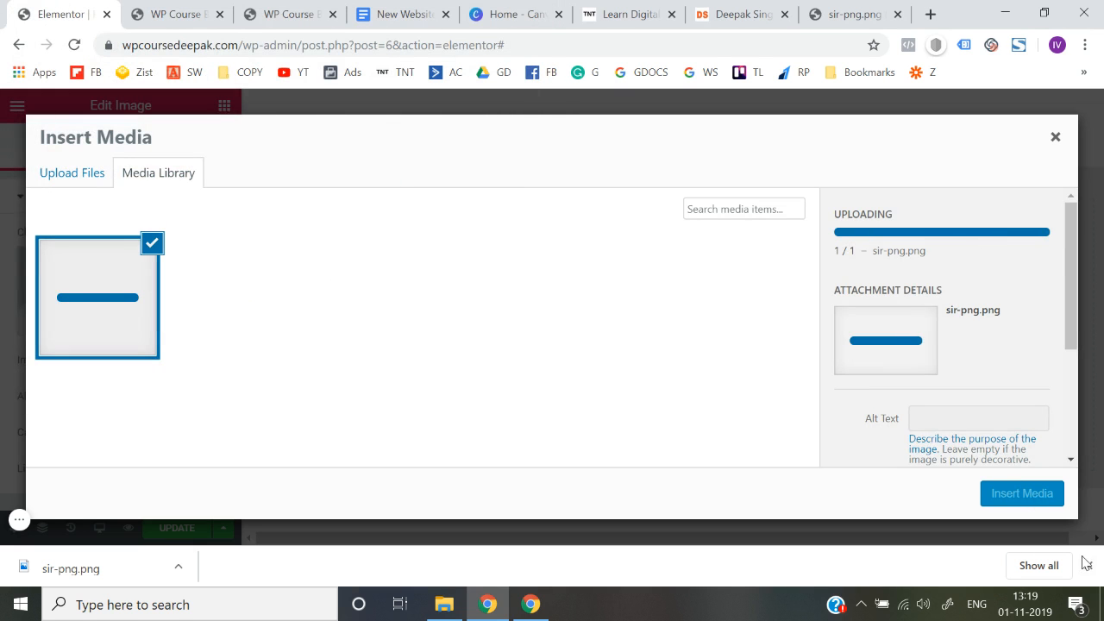
click(1087, 565)
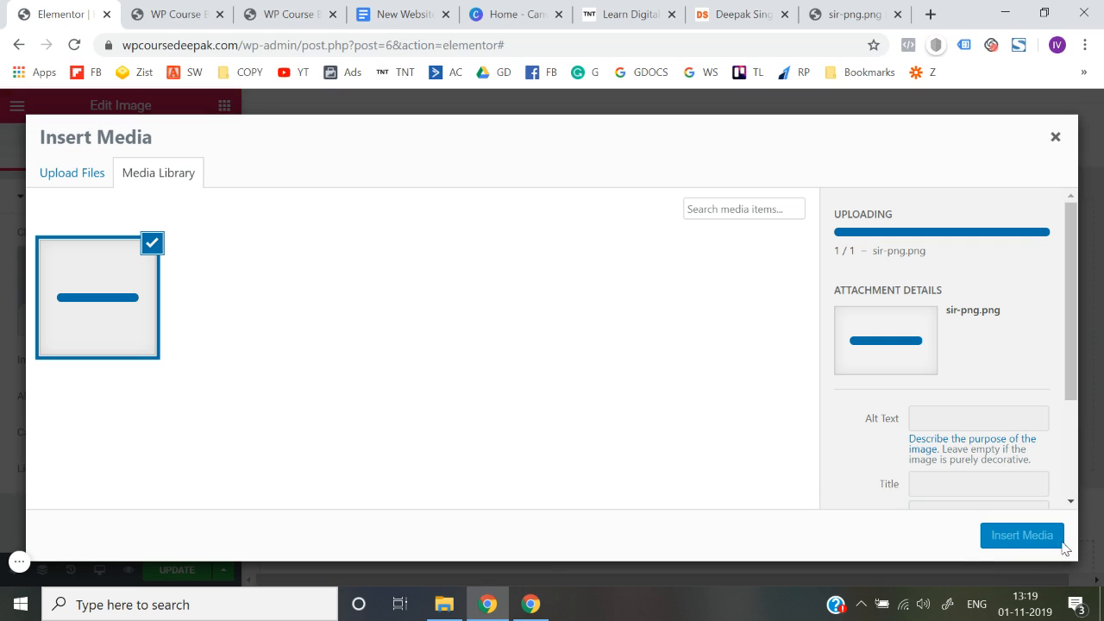
click(1019, 537)
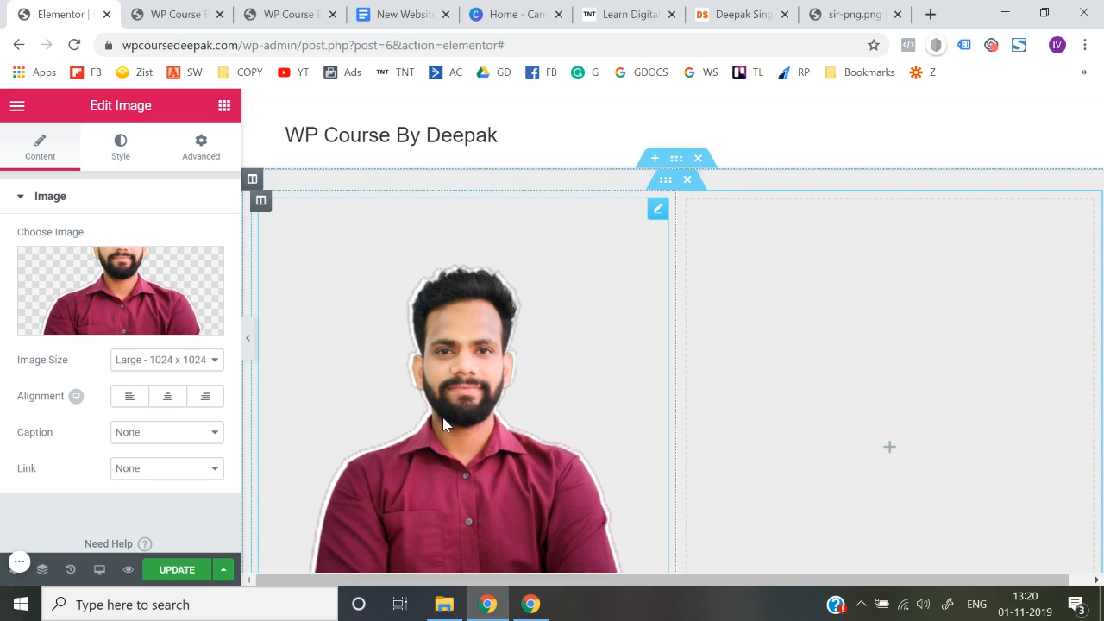
Preview the inserted portrait without the editor panel and reduce its width to 49%.
scroll(443, 422, down, 1)
drag(246, 345, 252, 352)
click(252, 343)
scroll(259, 379, up, 2)
scroll(125, 391, down, 2)
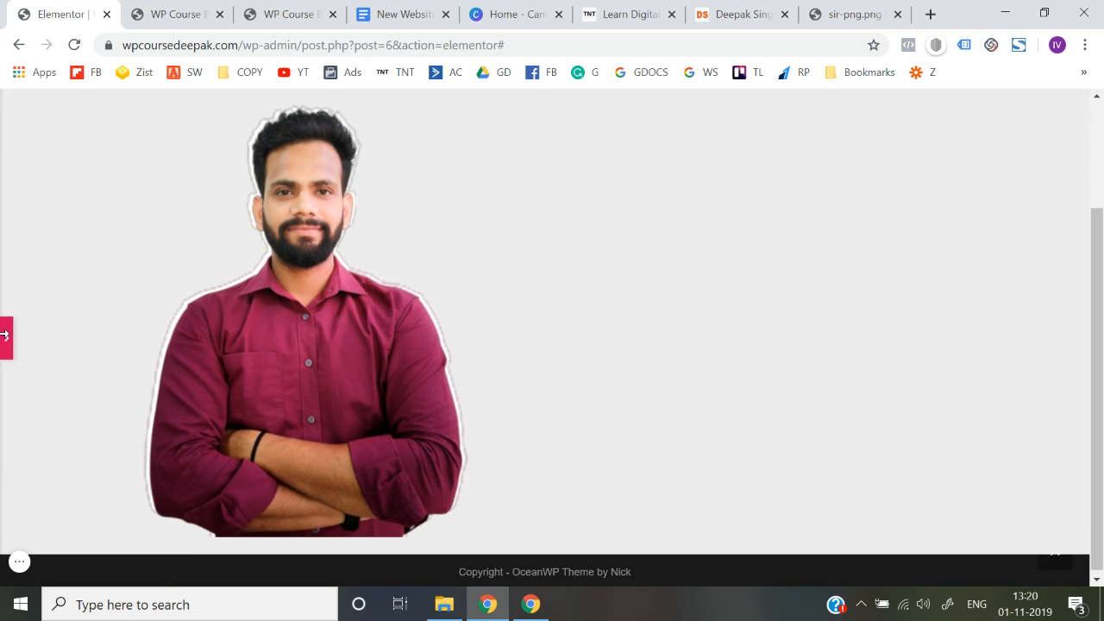
click(5, 334)
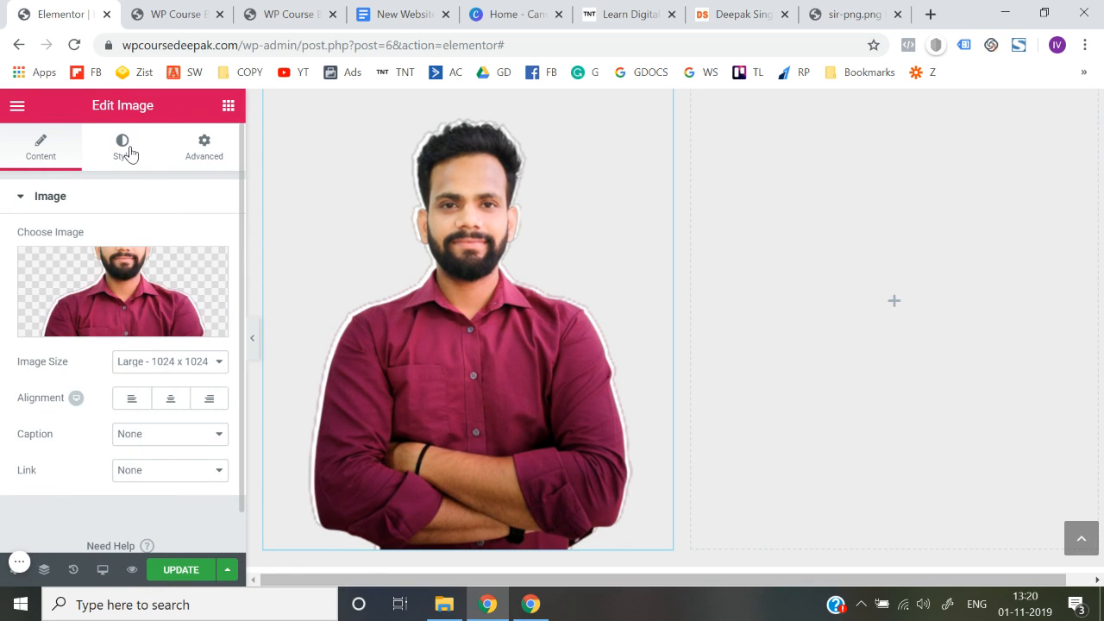
click(128, 154)
drag(18, 266, 89, 274)
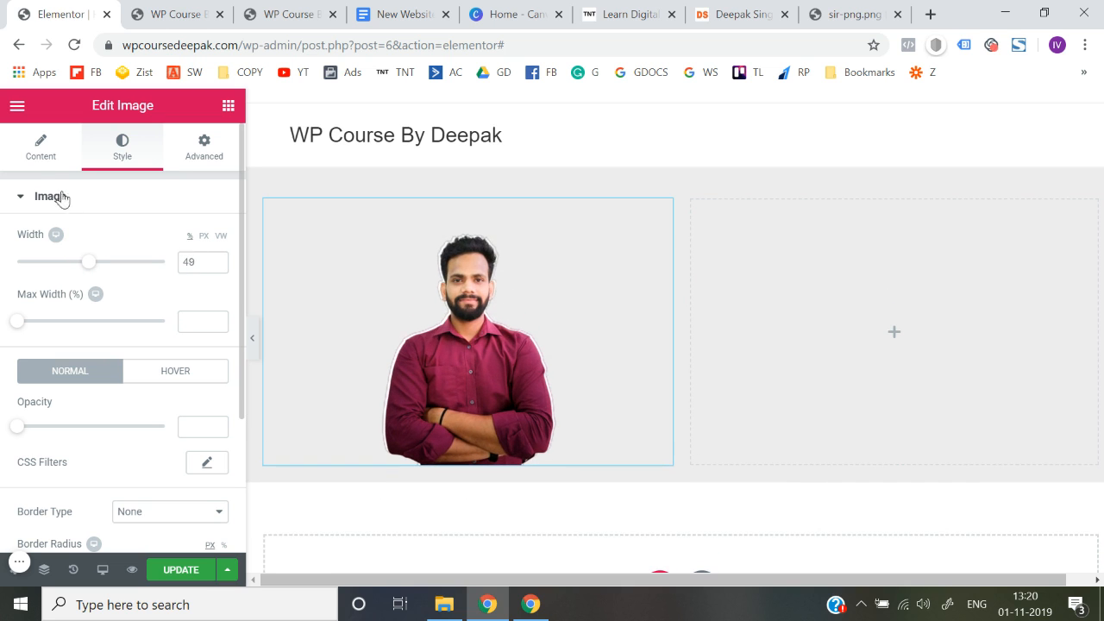
Set the portrait's image size to Full and its width to 43%, and preview the section without the editor panel.
click(38, 162)
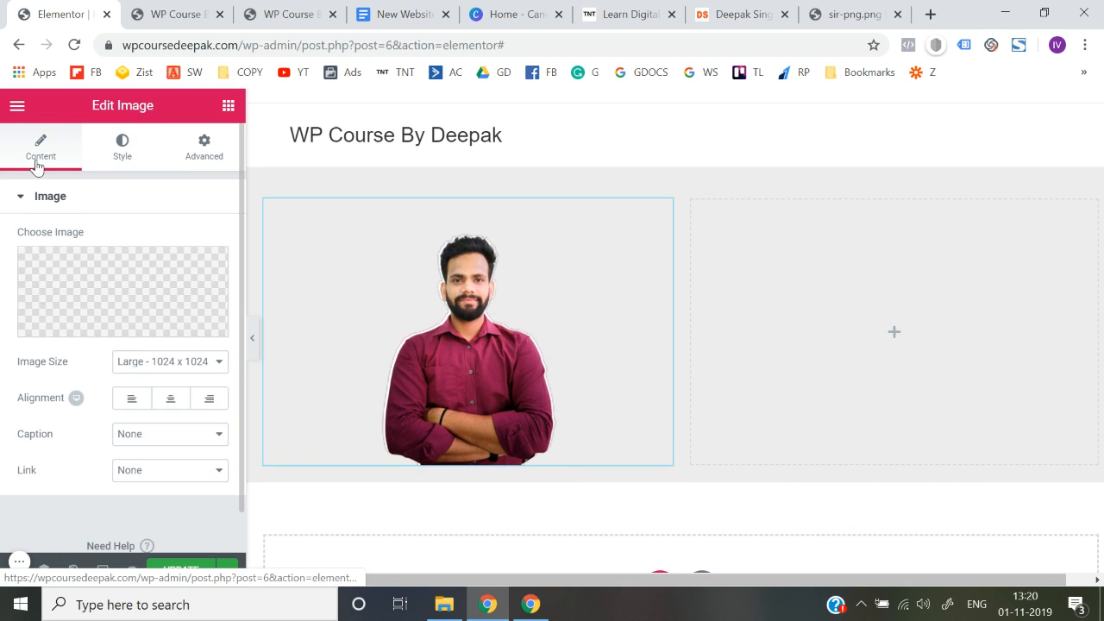
click(151, 371)
click(141, 429)
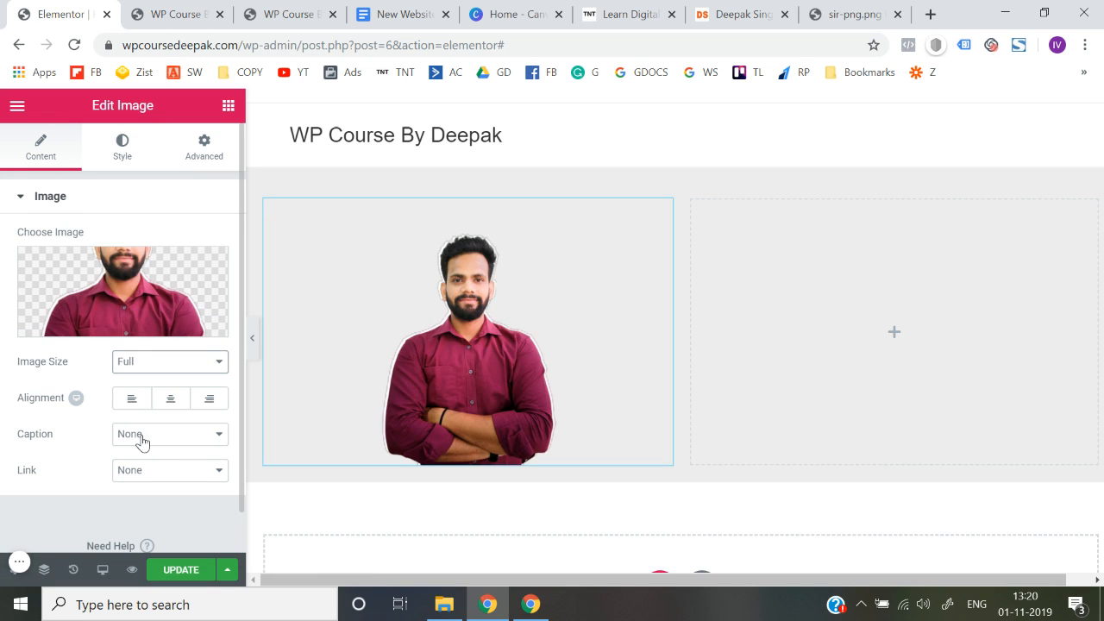
click(122, 145)
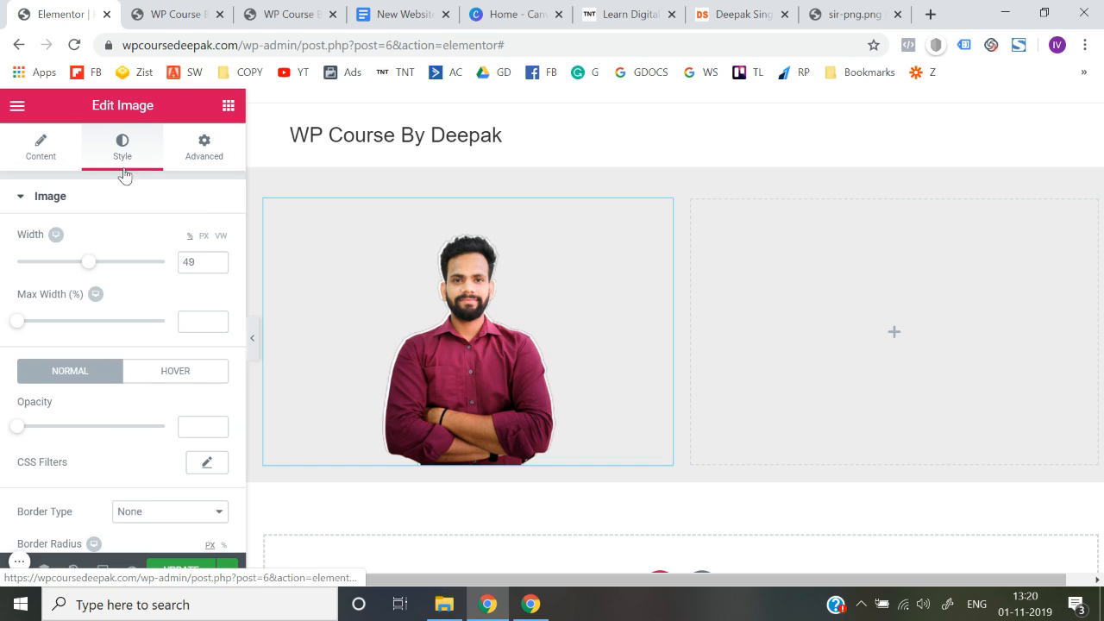
drag(87, 268, 79, 272)
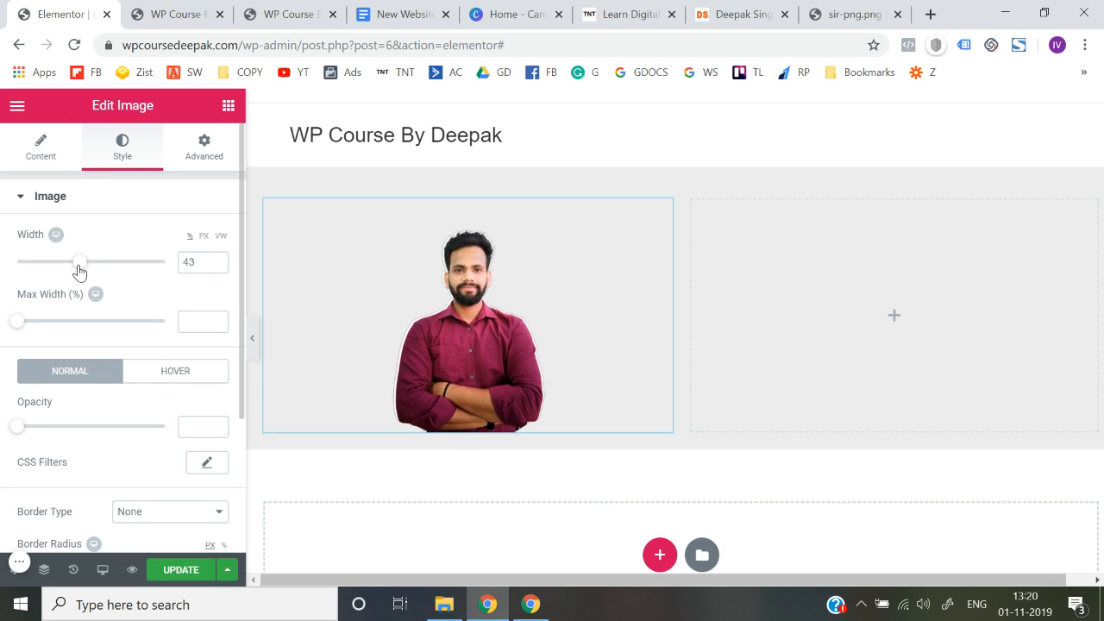
click(250, 348)
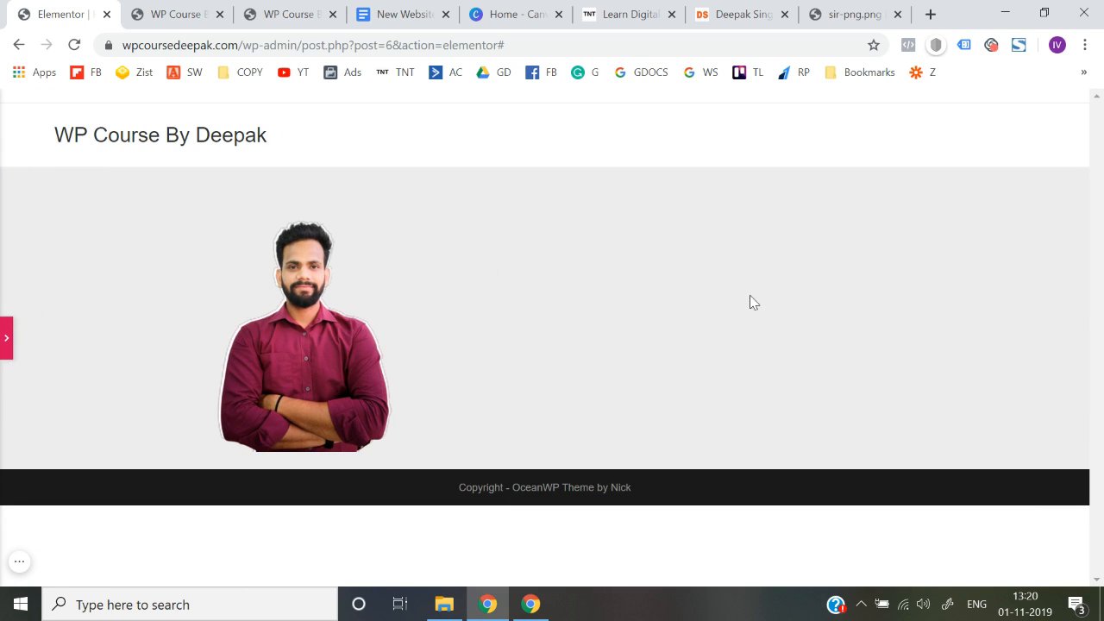
click(5, 338)
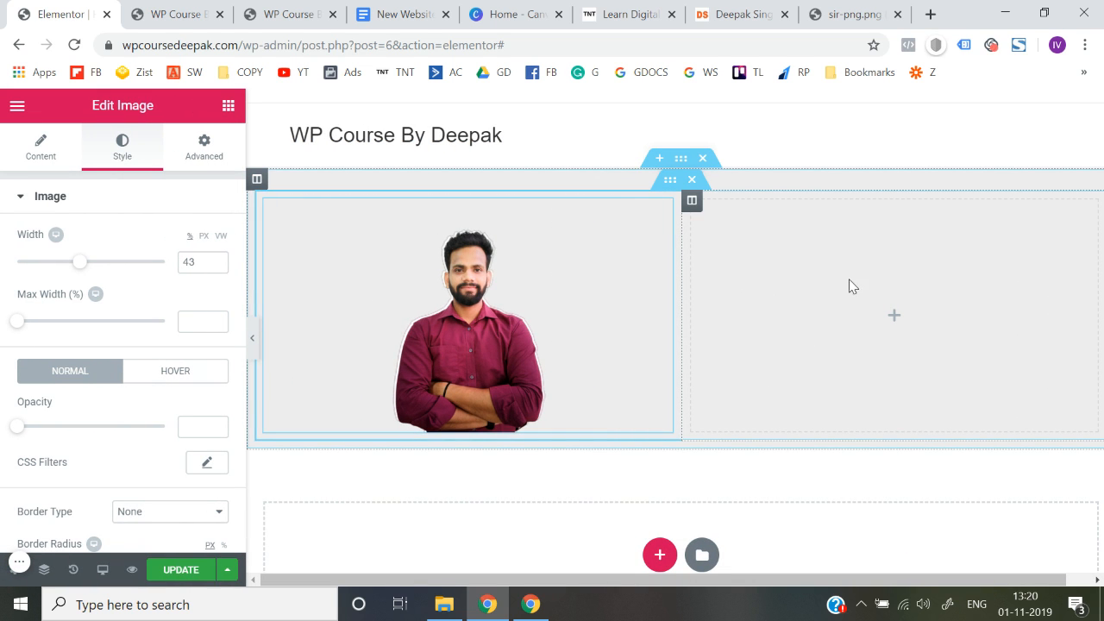
Add a Heading widget to the inner section's empty right column and clear its placeholder title.
click(229, 108)
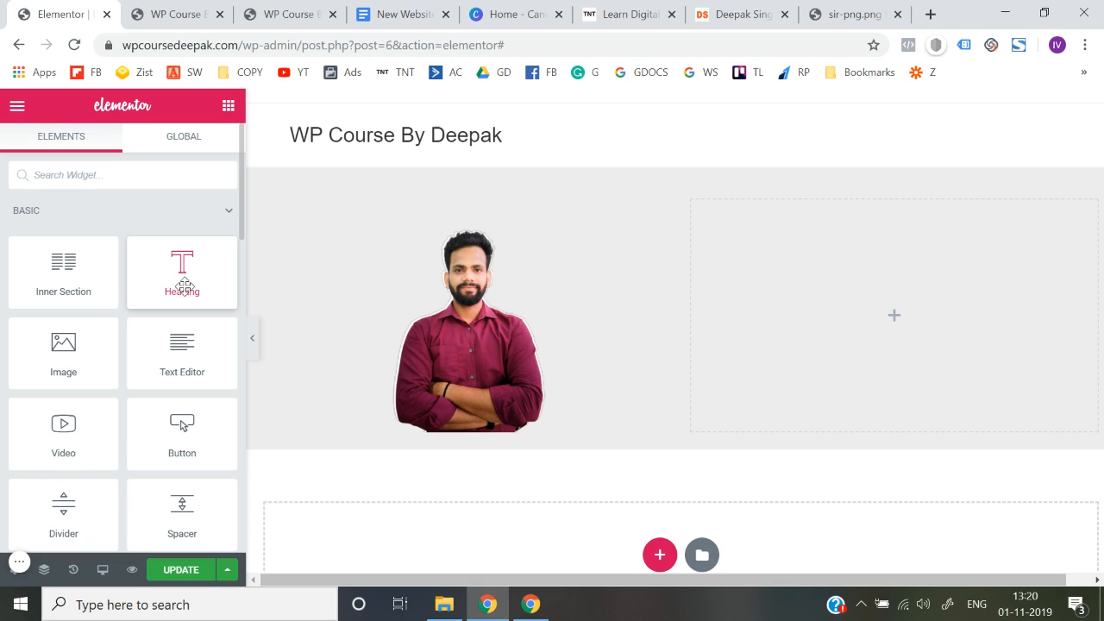
drag(178, 286, 882, 323)
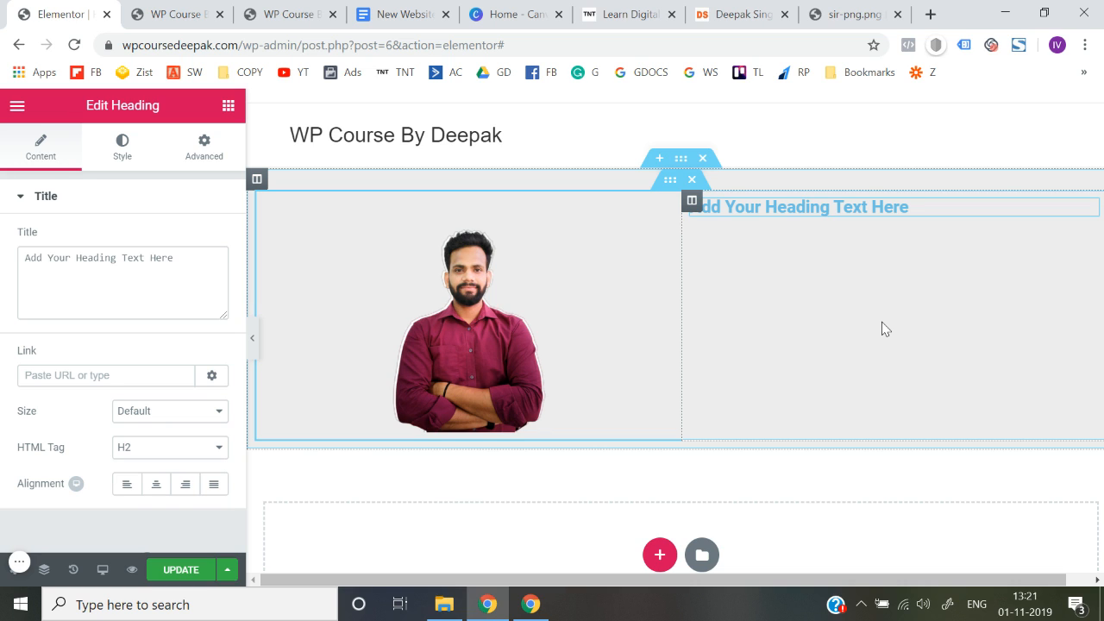
triple_click(195, 268)
key(BackSpace)
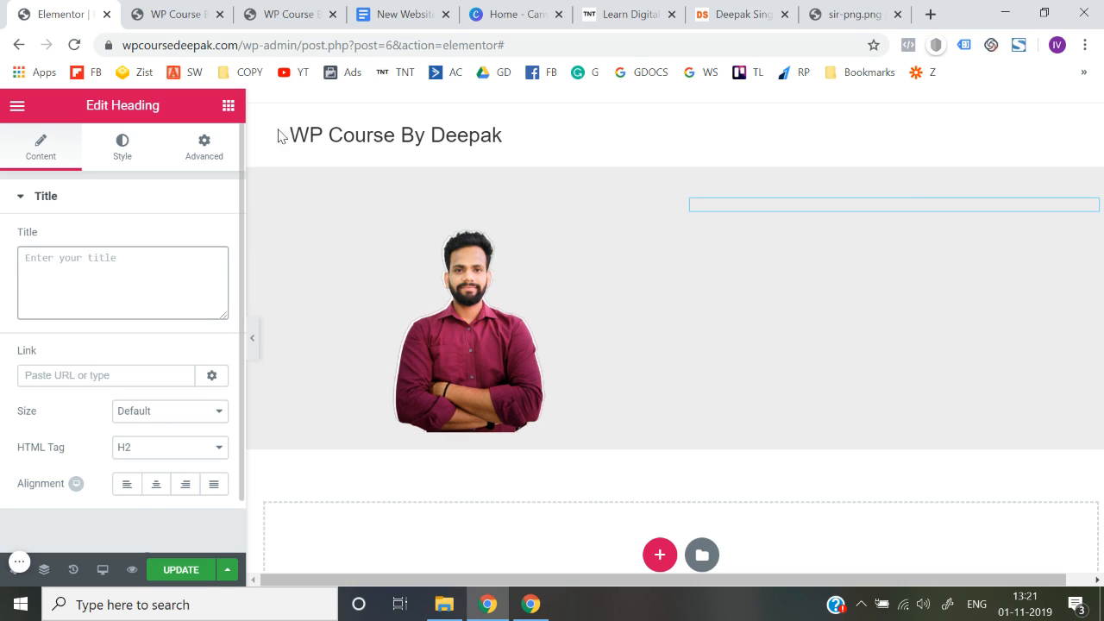
Copy the New Website document's text from "Hey there," through "submit your details." and paste it as the heading's title.
click(401, 14)
click(419, 331)
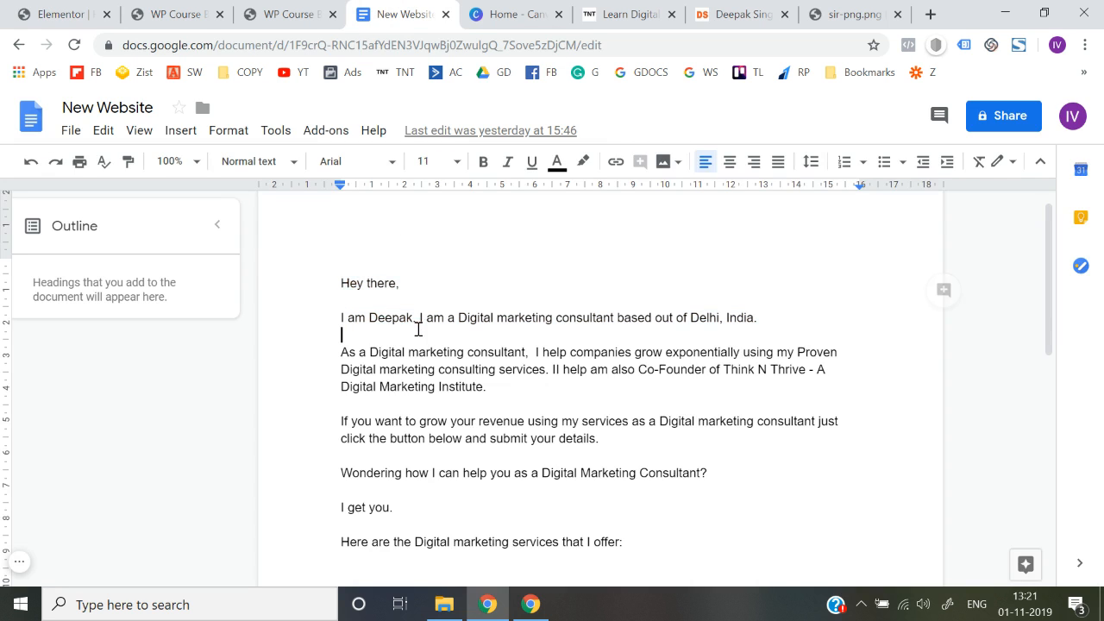
drag(341, 280, 613, 437)
key(ctrl+c)
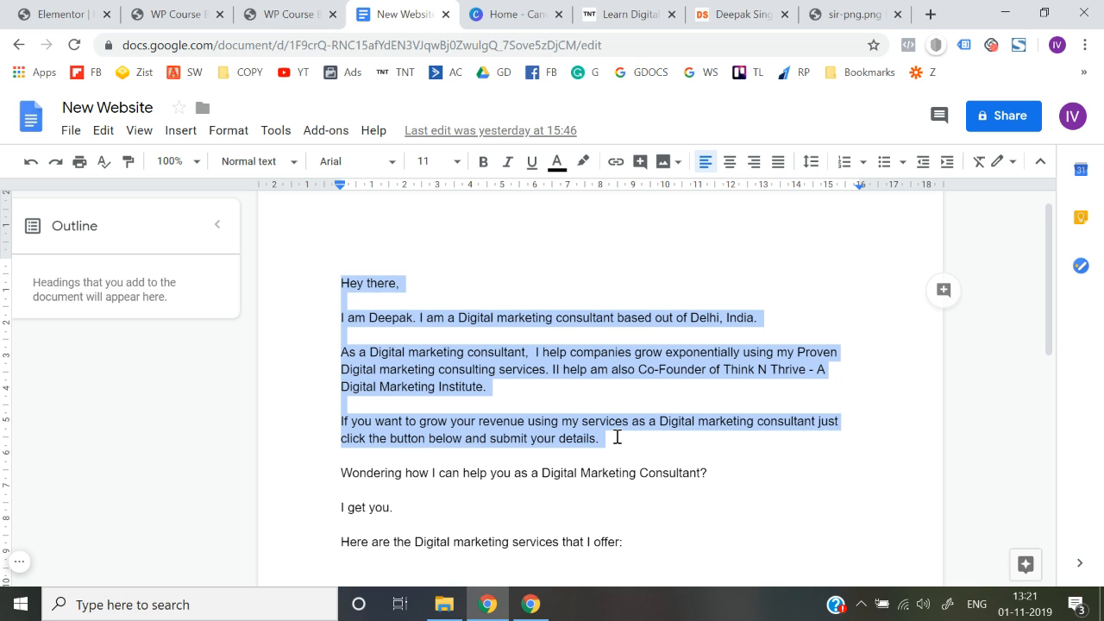
click(97, 11)
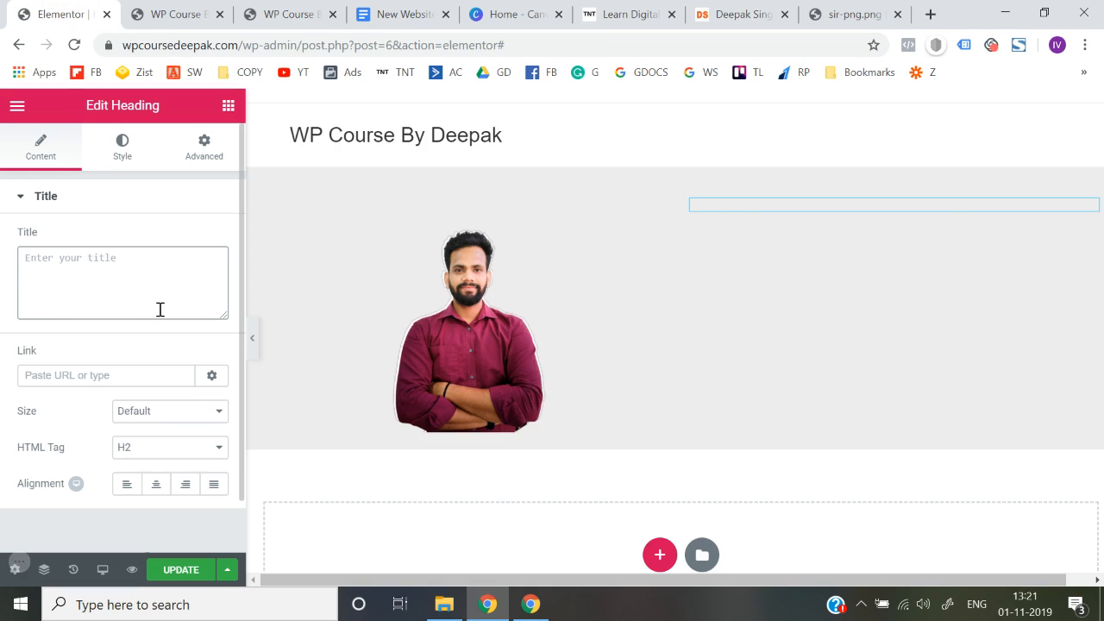
key(ctrl+v)
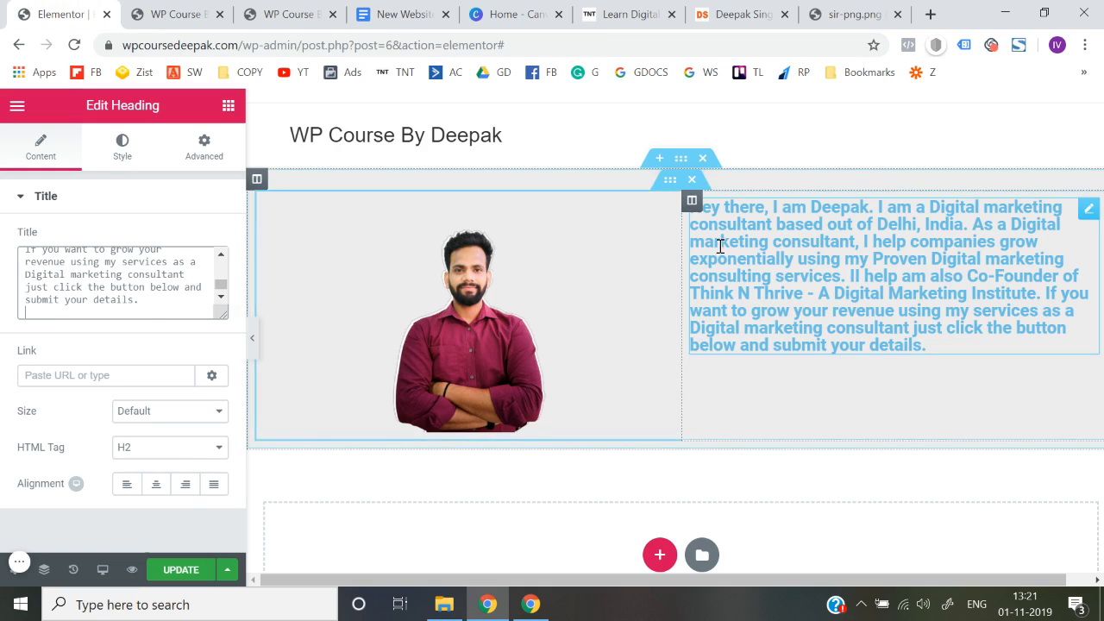
scroll(182, 287, up, 5)
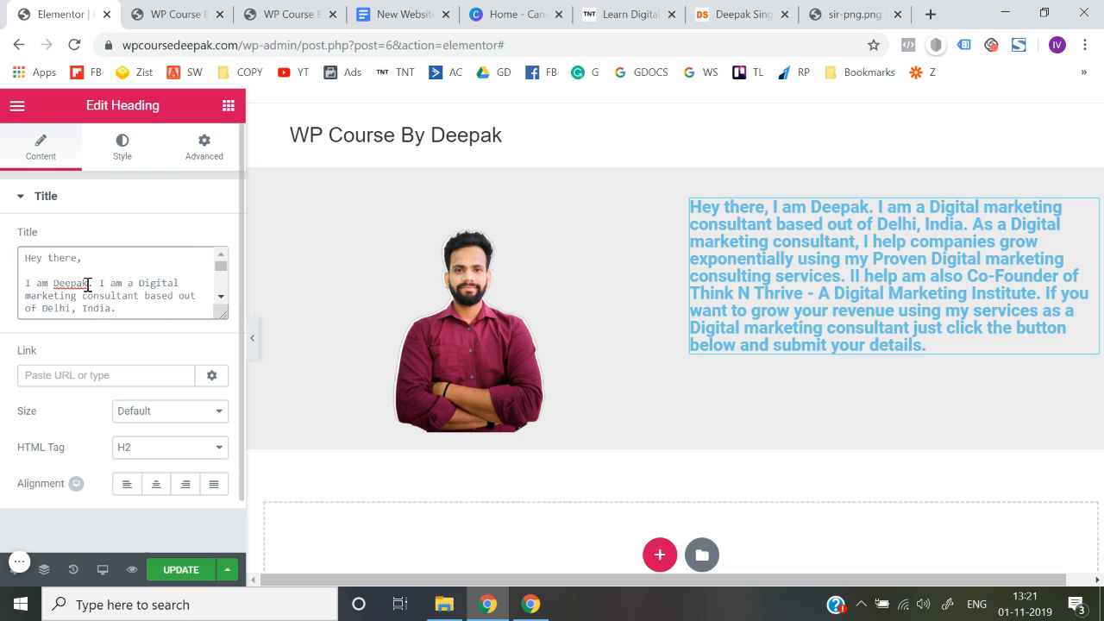
scroll(88, 285, down, 5)
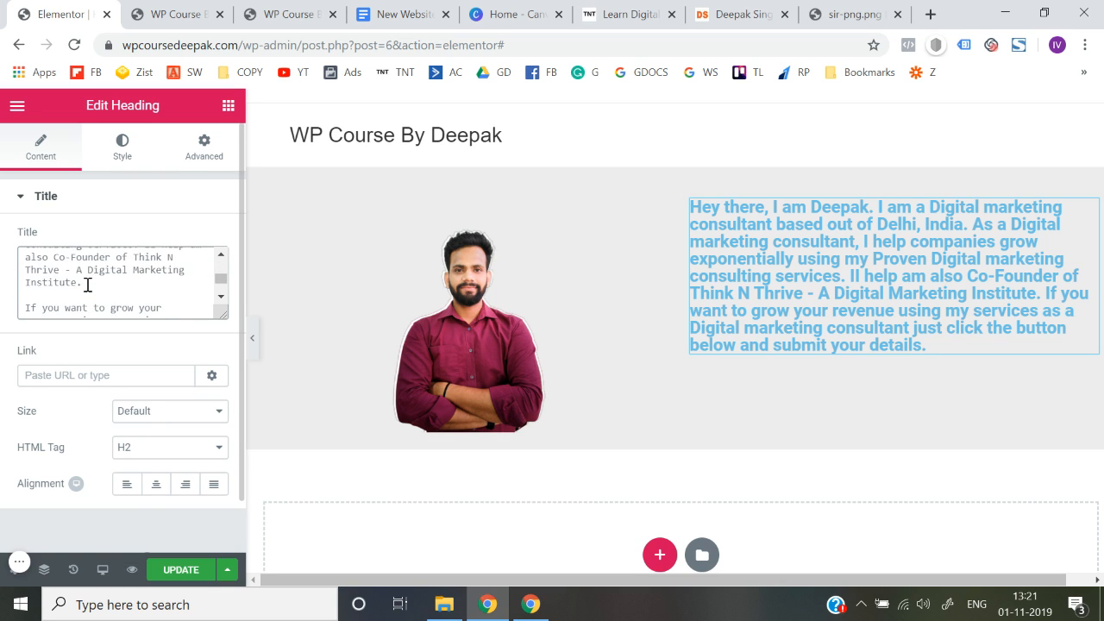
click(90, 312)
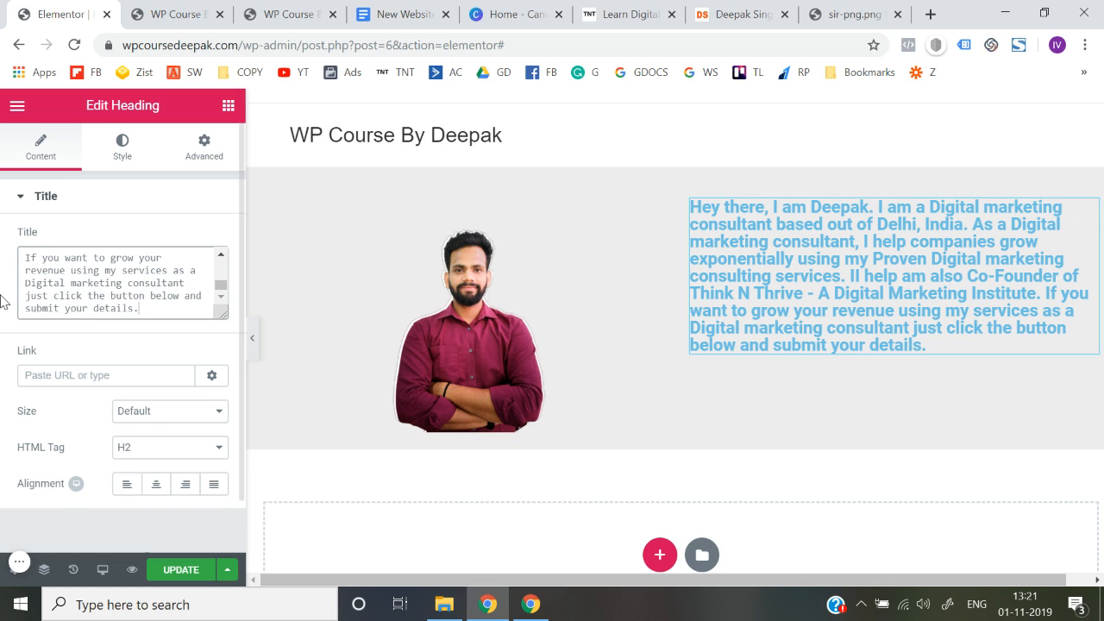
Color the intro heading's text black with reduced opacity, rgba(0,0,0,0.63).
click(123, 154)
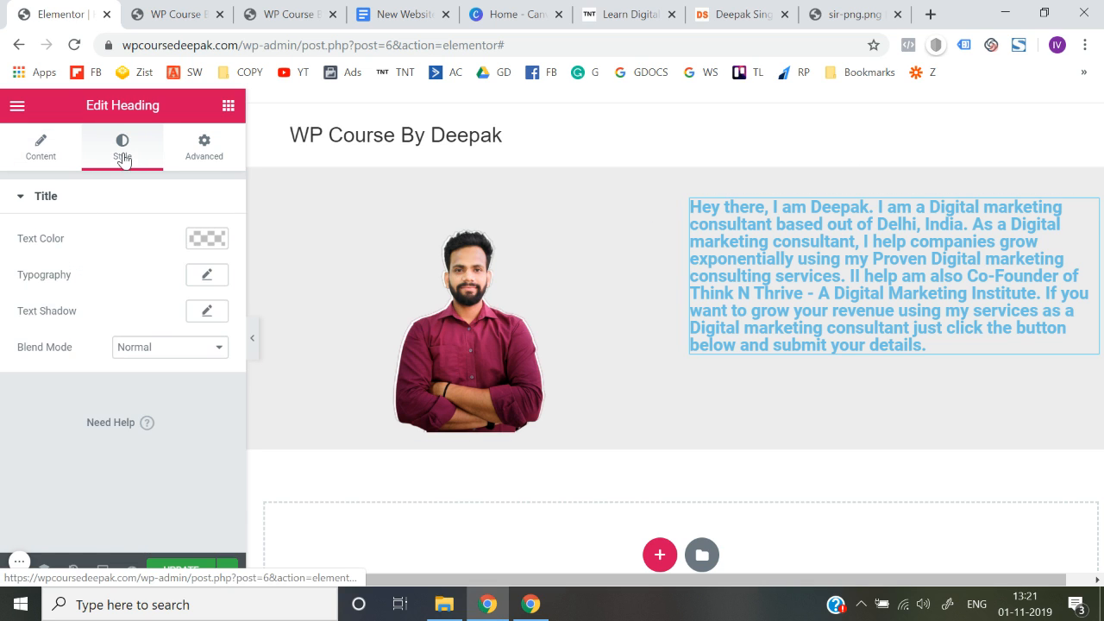
click(207, 239)
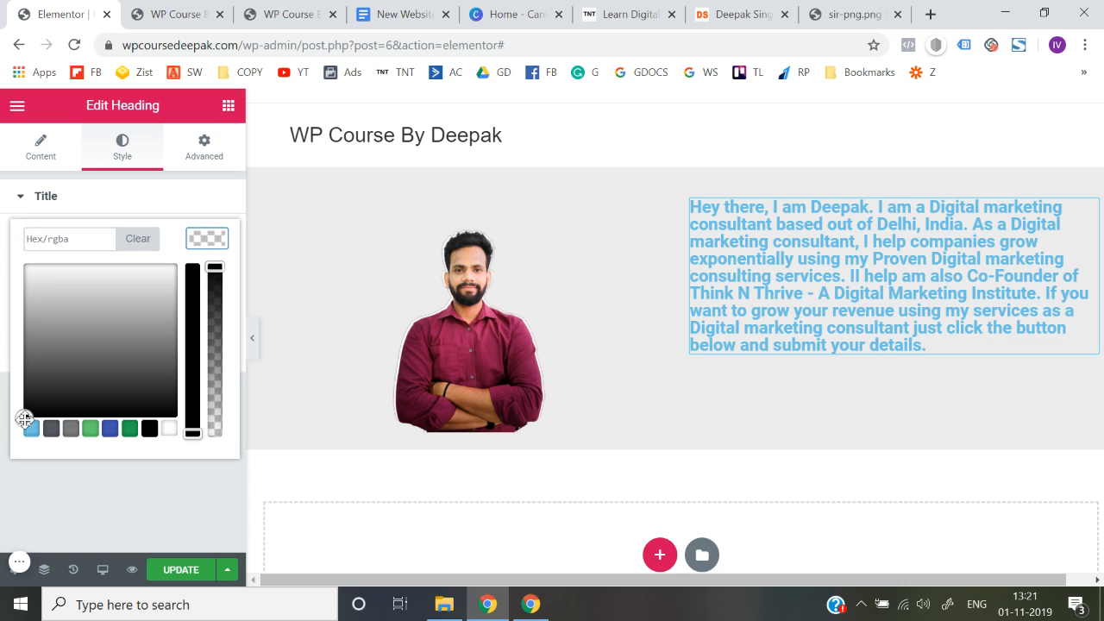
click(149, 429)
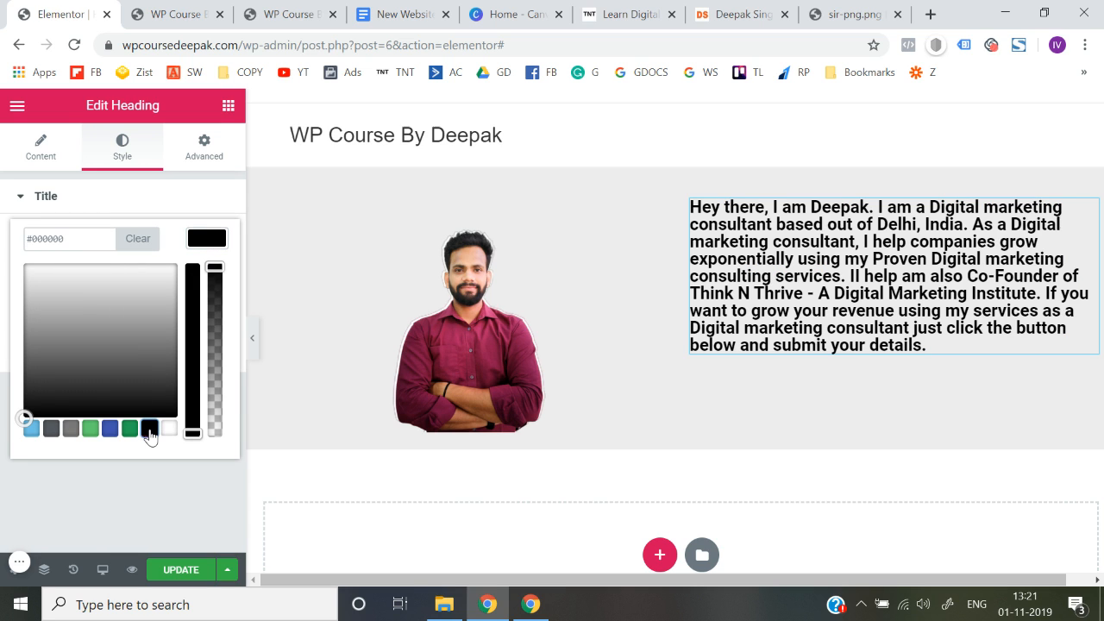
drag(214, 267, 218, 324)
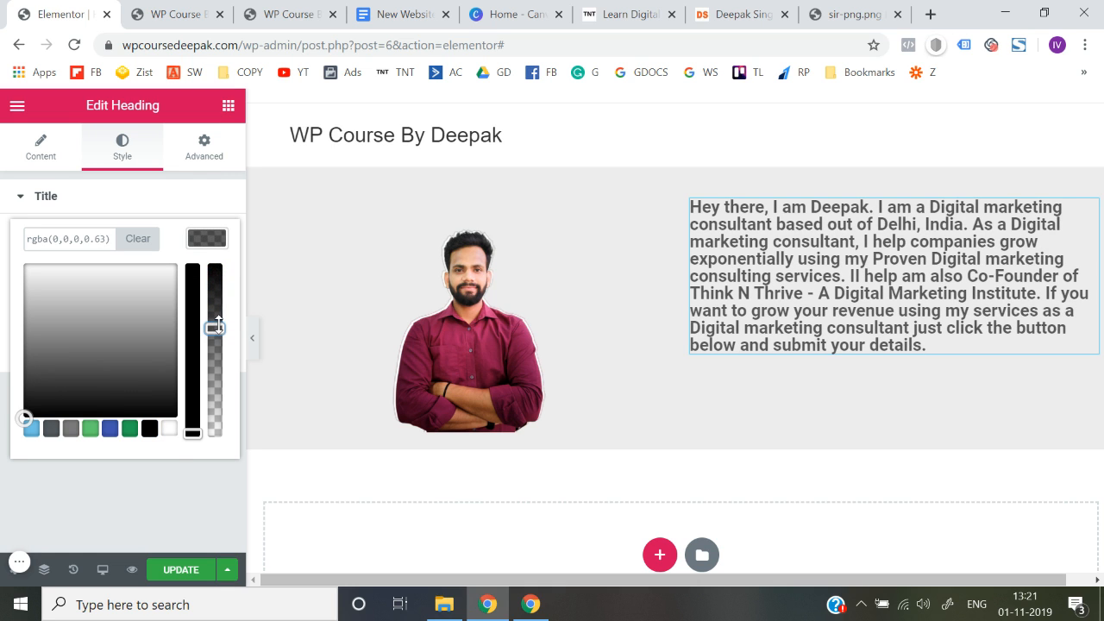
click(163, 488)
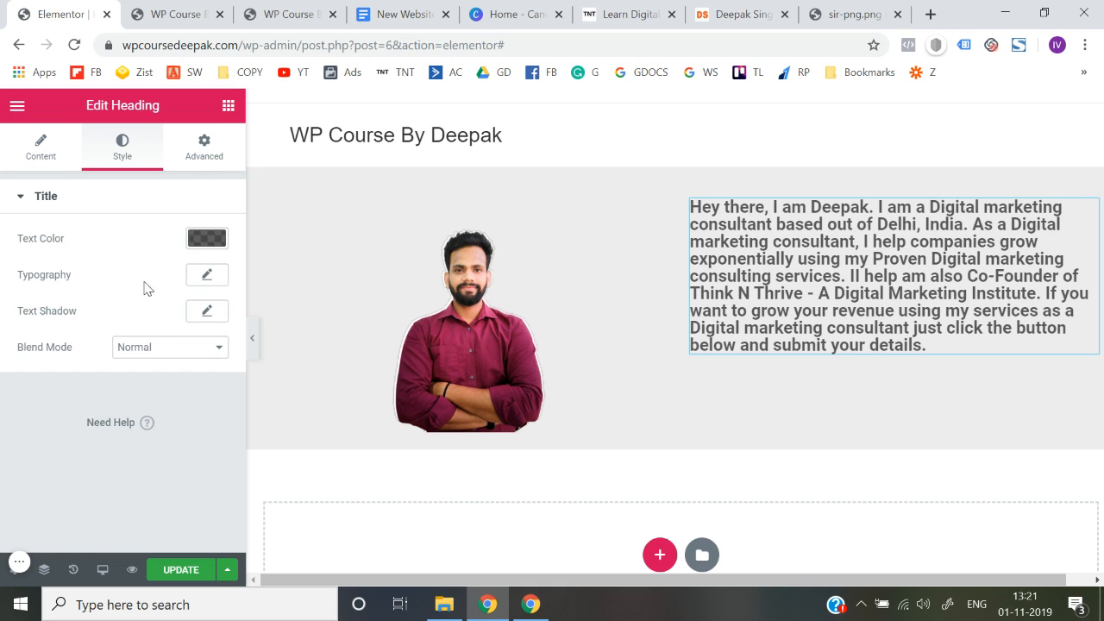
Set the intro heading's font family to Nunito in its typography settings.
click(209, 278)
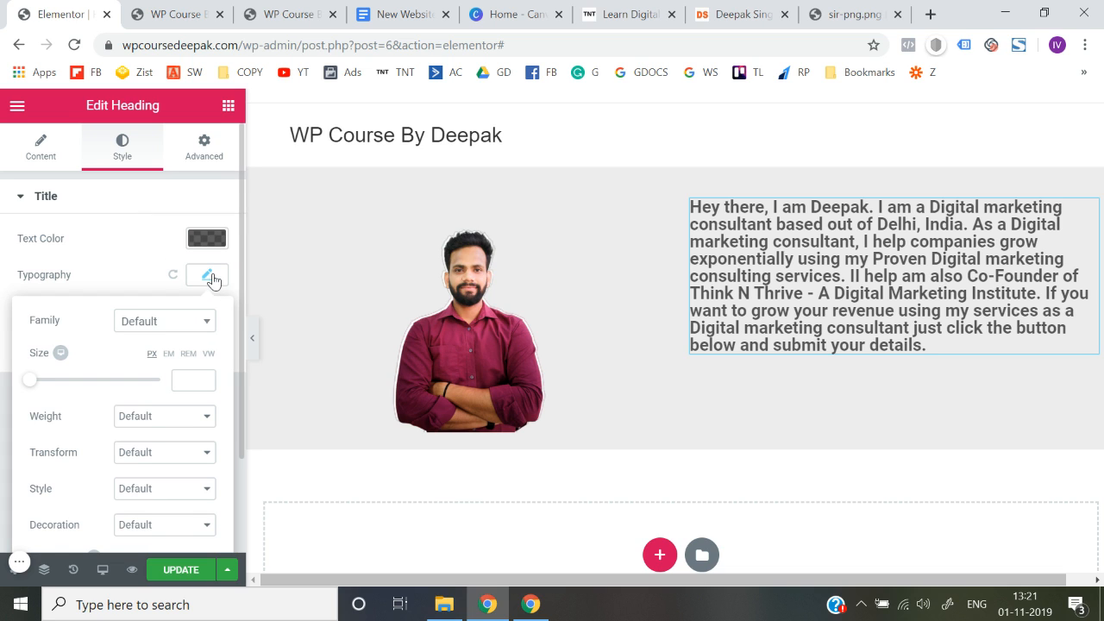
click(168, 334)
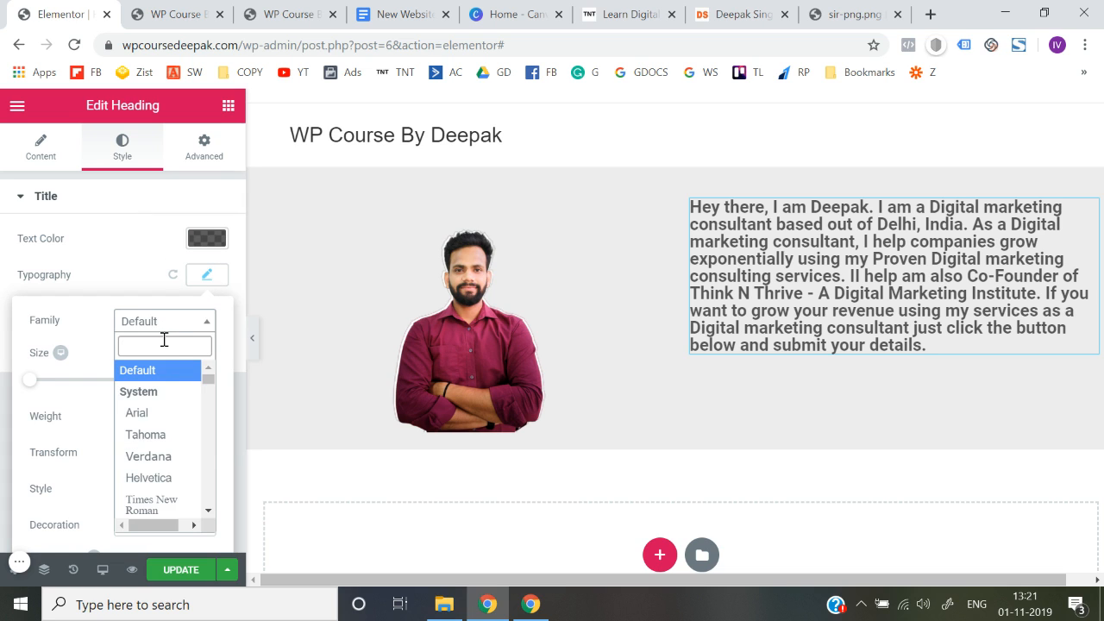
text(nuni)
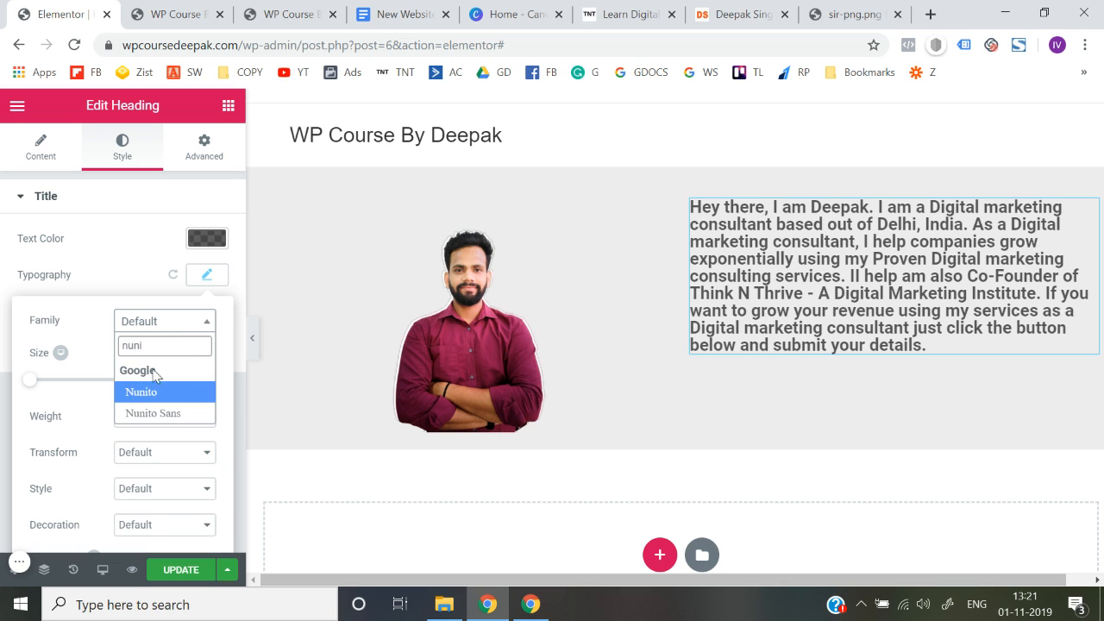
click(146, 396)
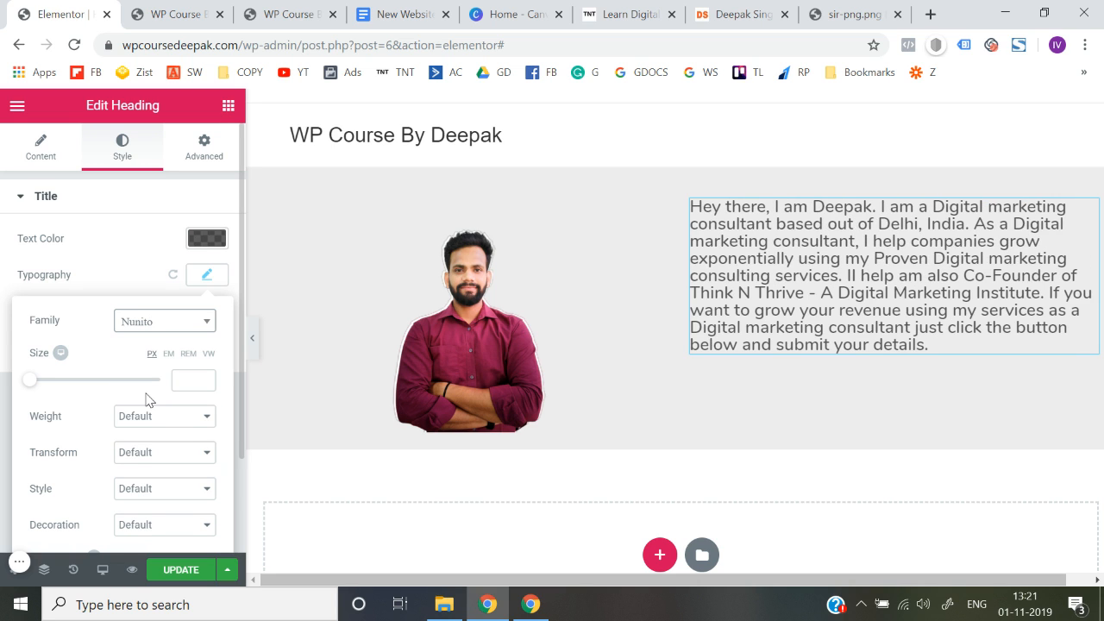
Set the intro heading's font size to 20 px and its weight to 500.
scroll(101, 417, down, 1)
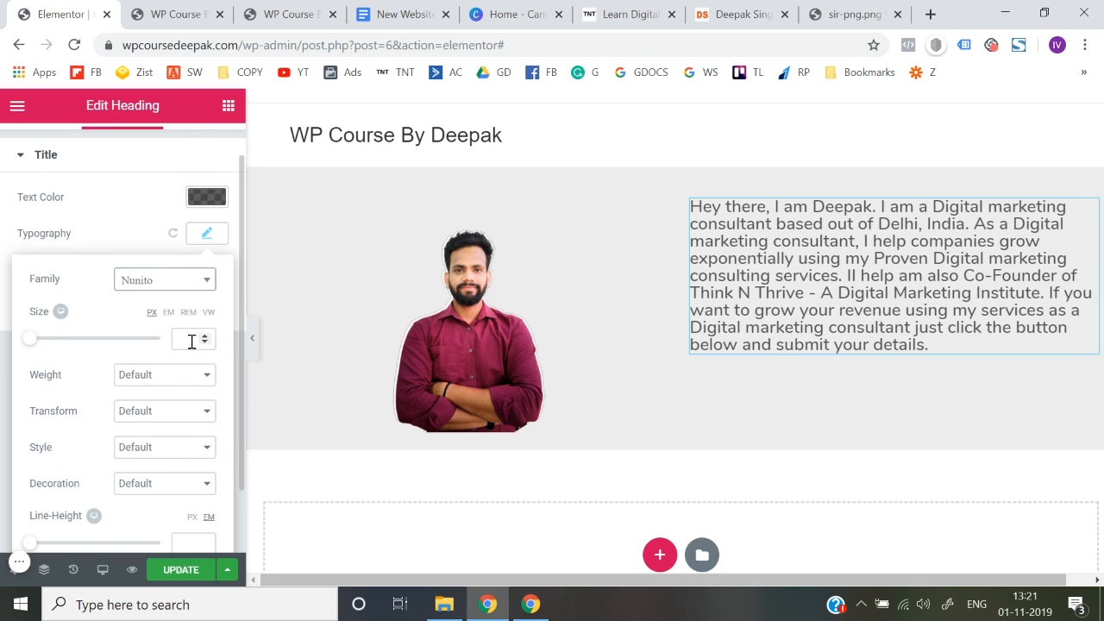
drag(205, 336, 207, 343)
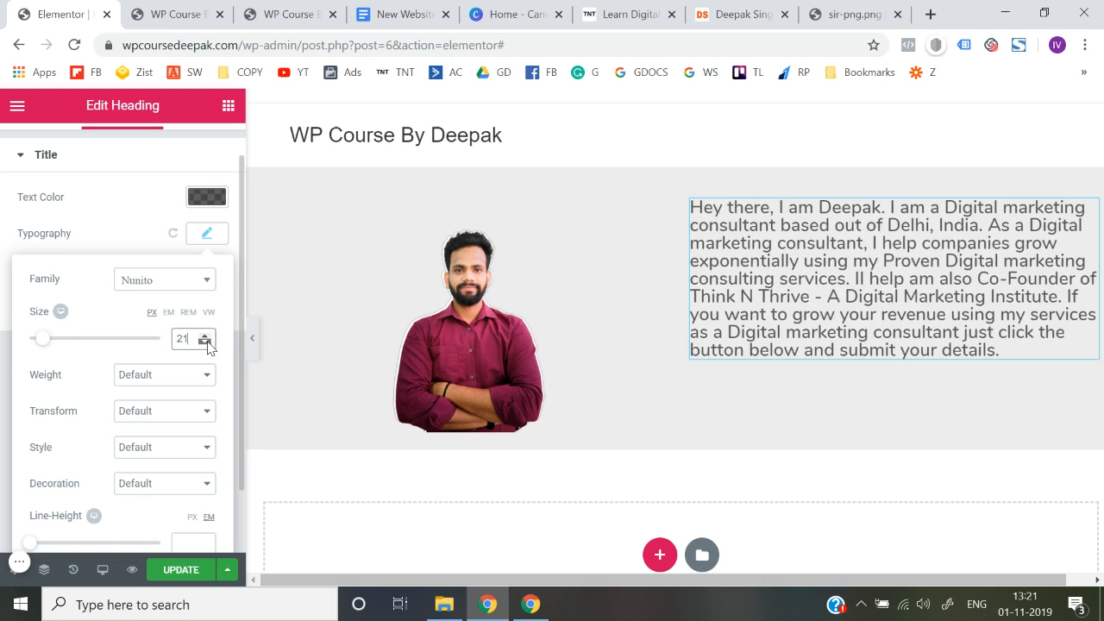
click(207, 343)
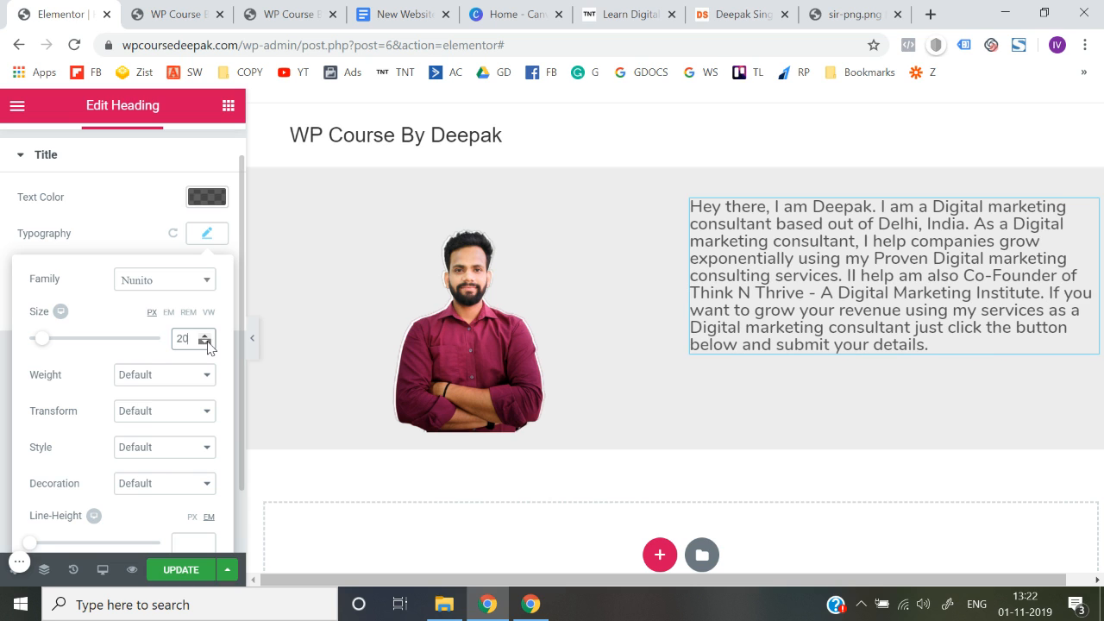
click(183, 383)
click(163, 459)
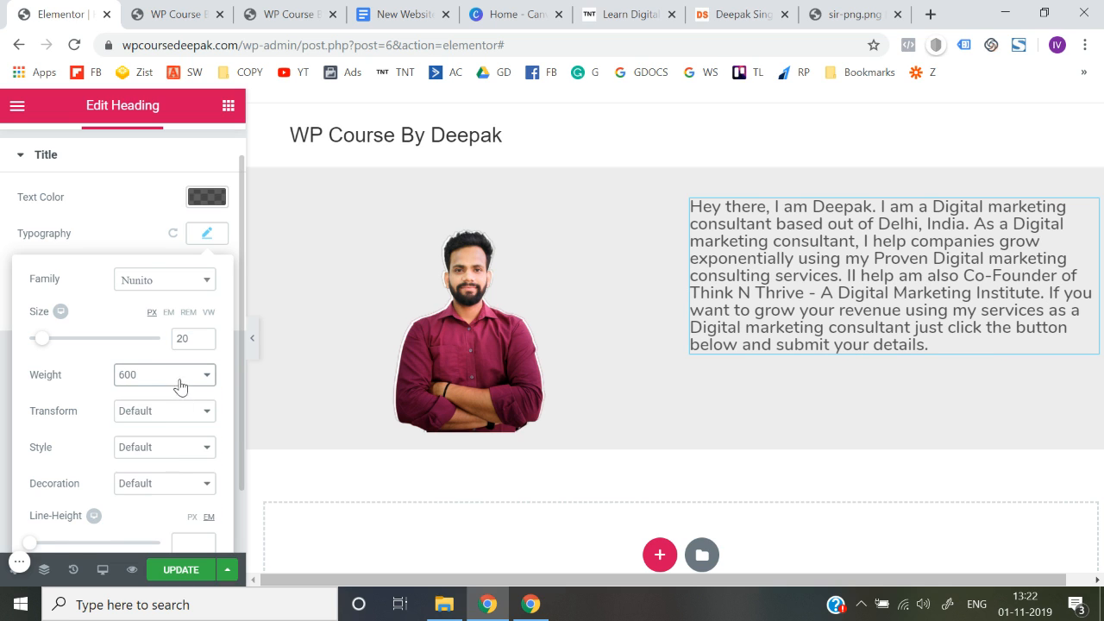
click(179, 386)
click(166, 447)
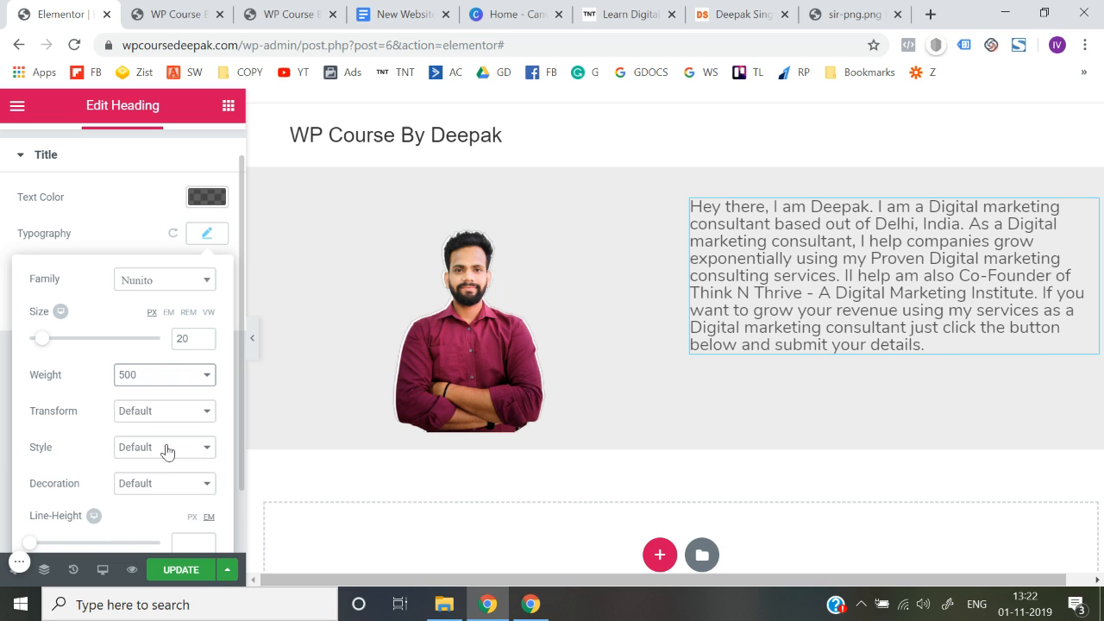
scroll(105, 414, down, 1)
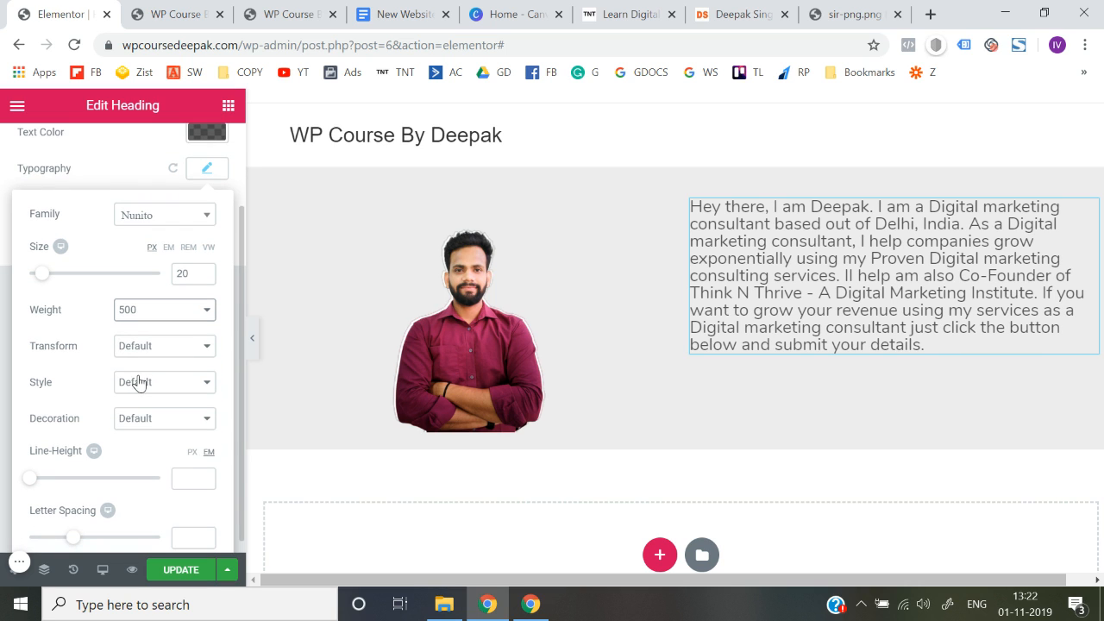
click(153, 352)
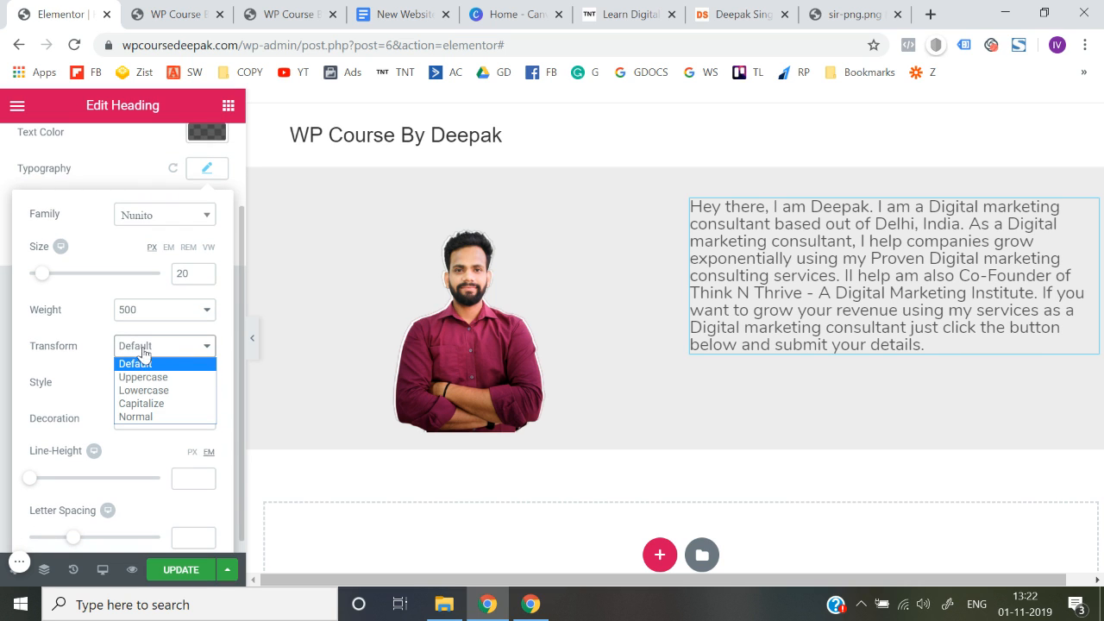
click(61, 353)
click(126, 385)
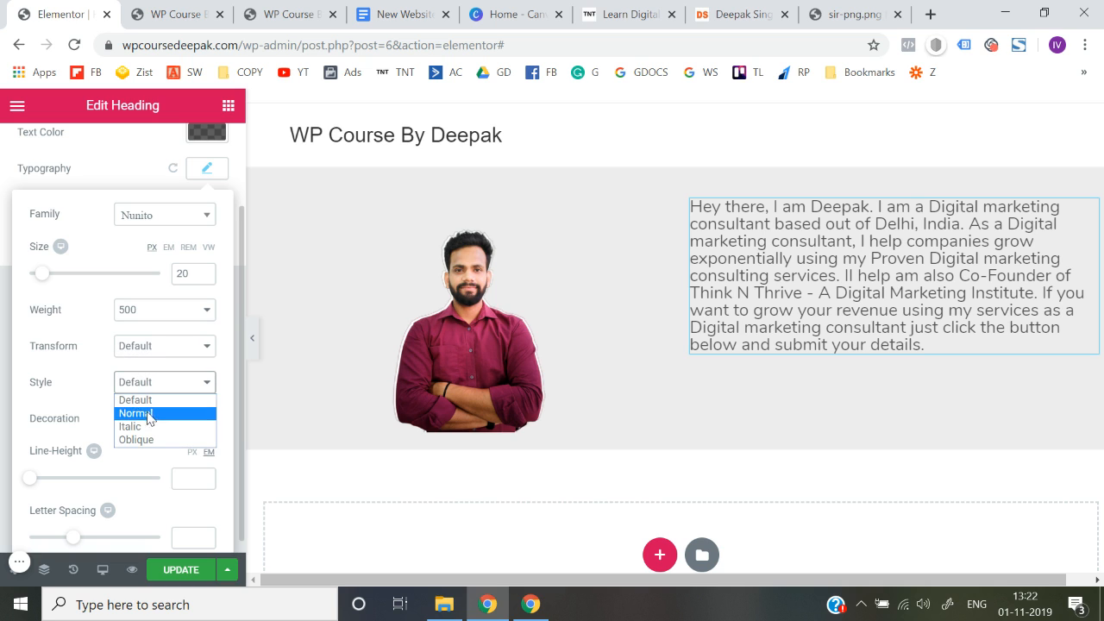
click(41, 368)
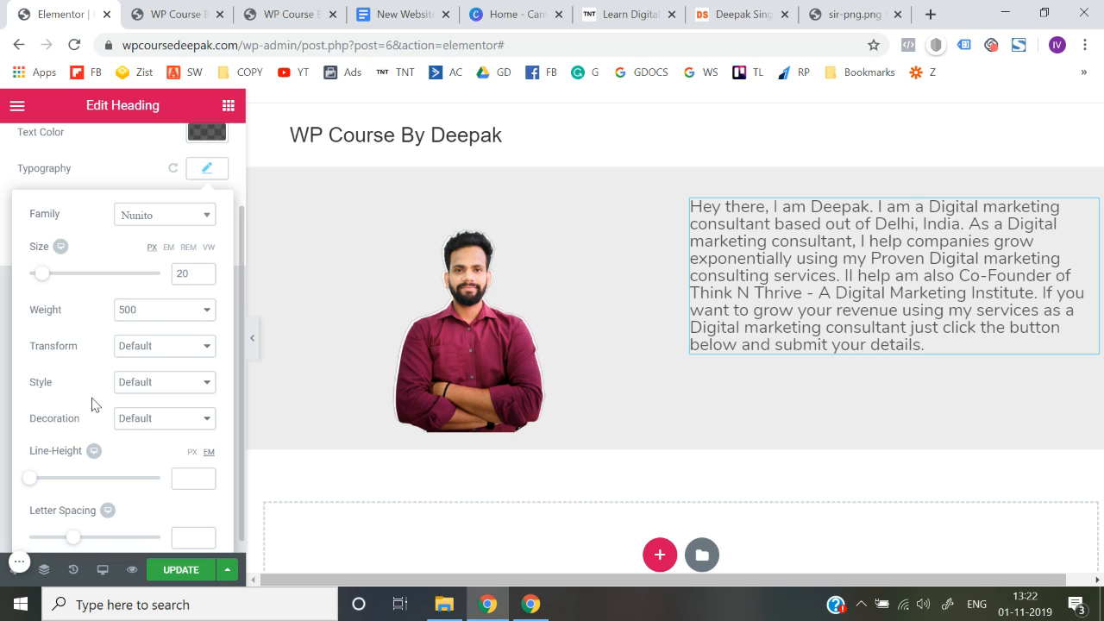
Set the intro heading's line height to 1.3 em and close the typography settings.
scroll(104, 399, down, 1)
click(205, 468)
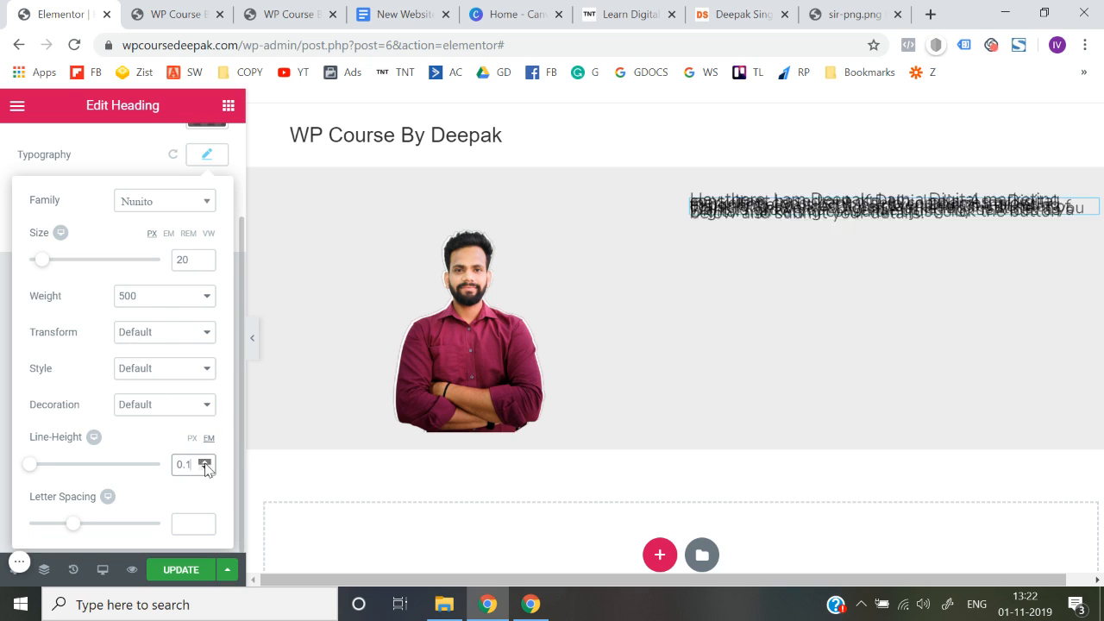
click(204, 467)
click(206, 467)
click(206, 467)
click(206, 467)
click(205, 467)
click(205, 467)
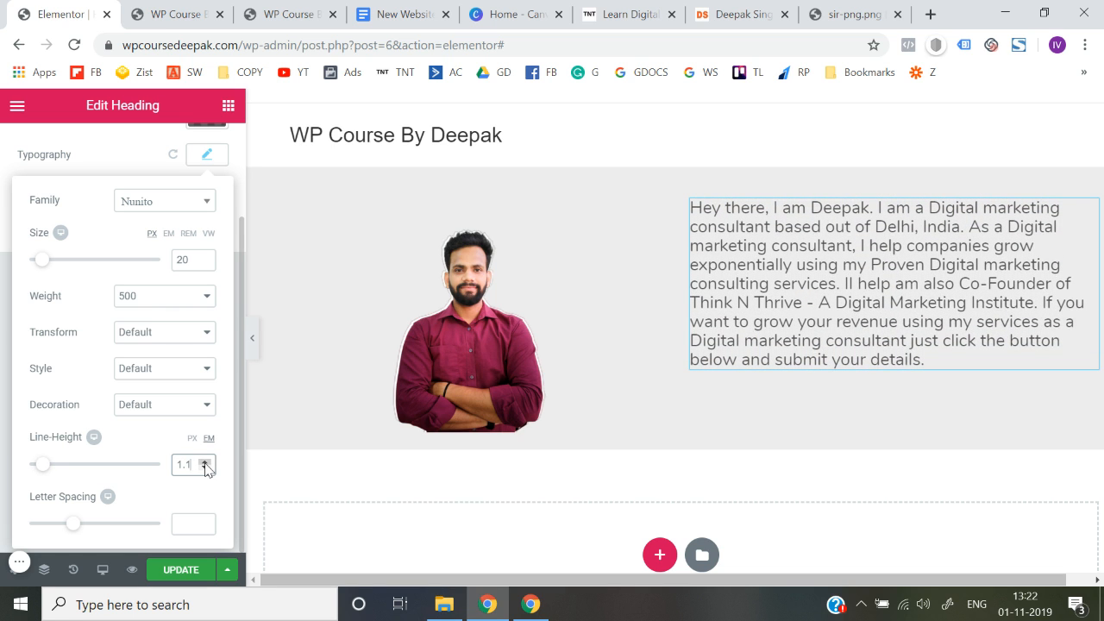
click(205, 467)
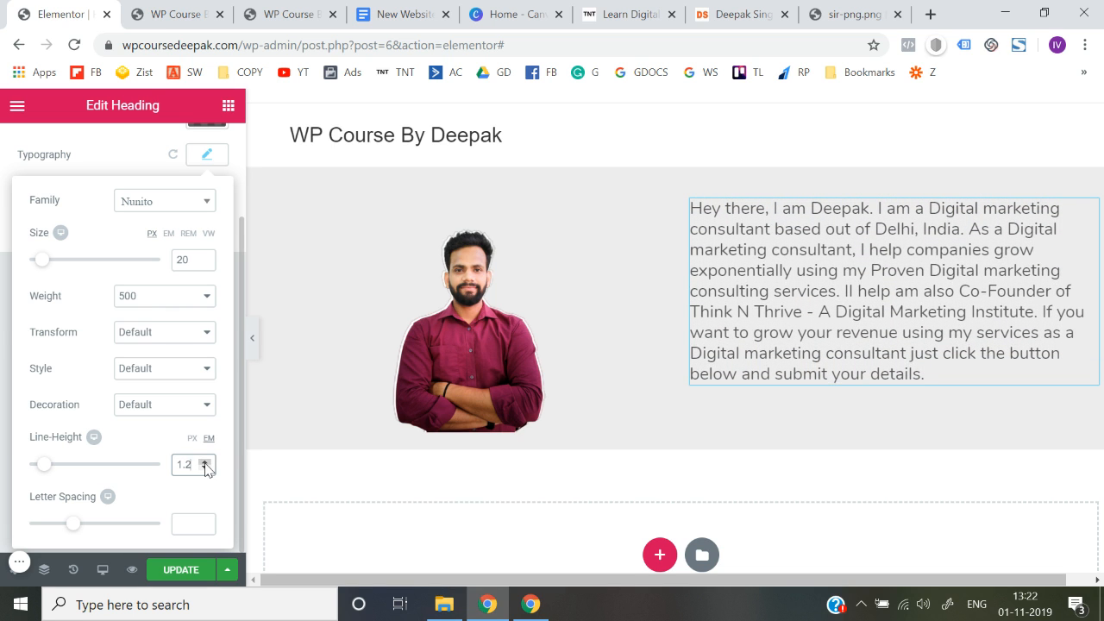
click(206, 463)
click(207, 471)
click(204, 462)
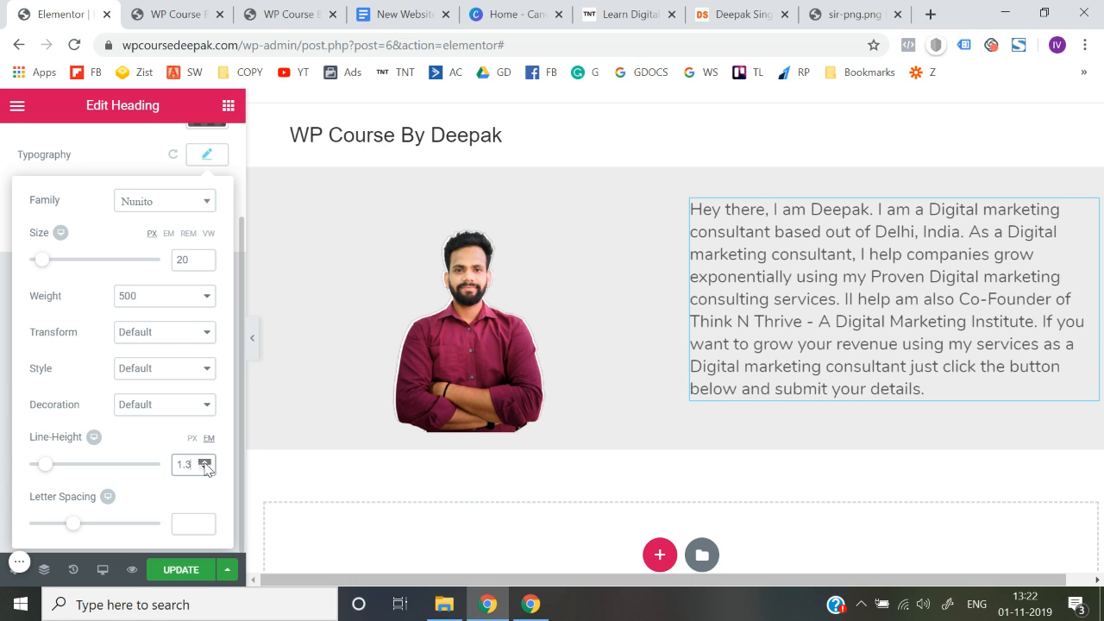
click(2, 440)
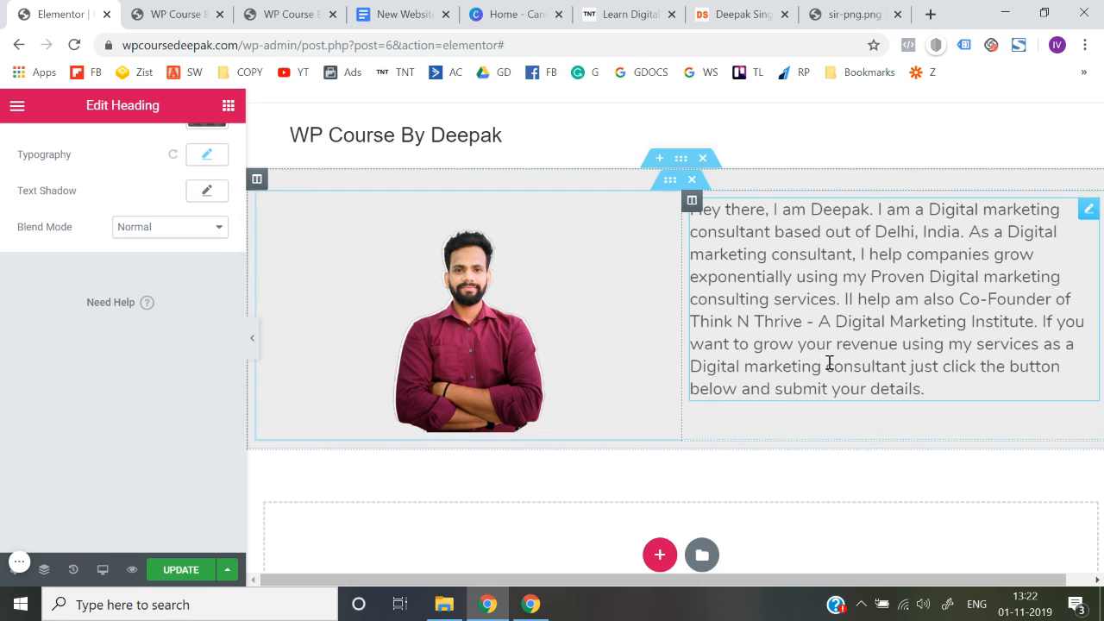
Try center alignment on the intro heading and settle on left alignment.
scroll(86, 259, up, 2)
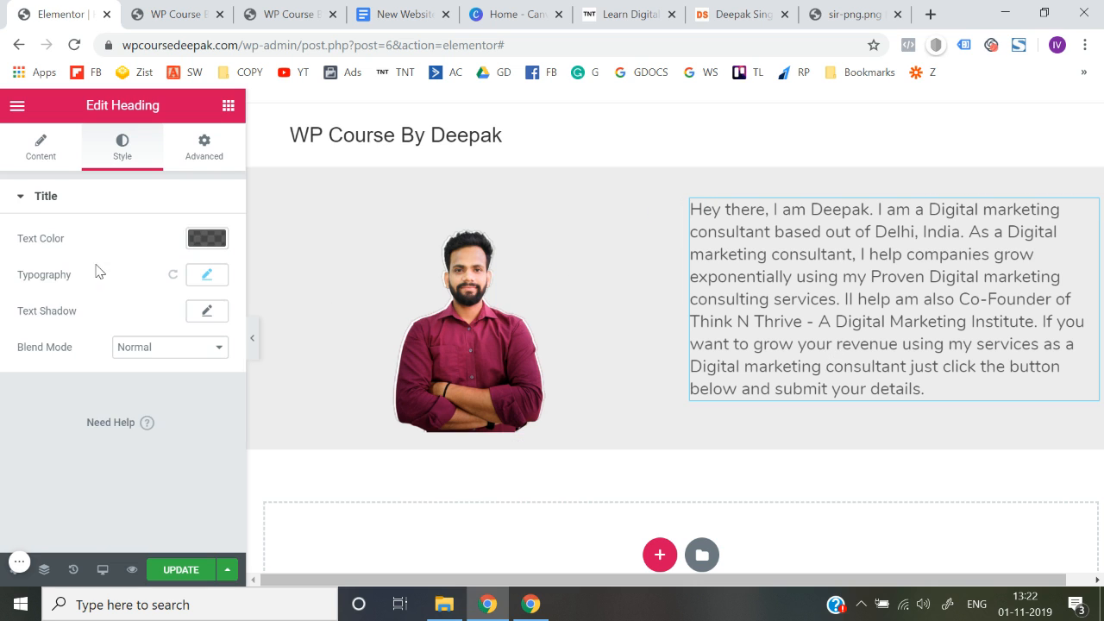
click(36, 139)
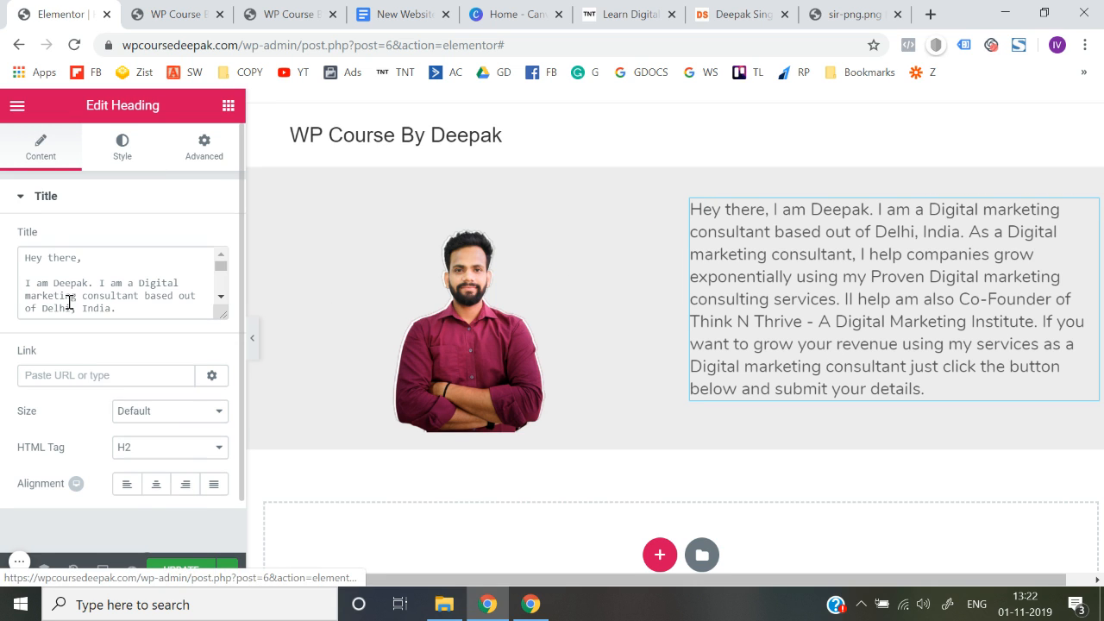
click(157, 487)
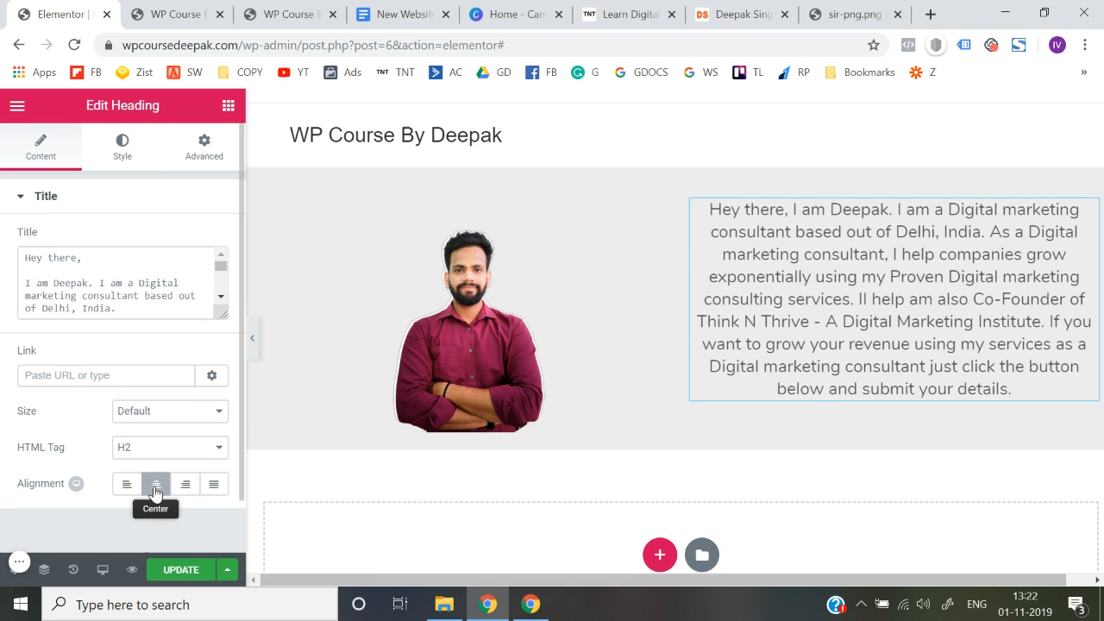
click(127, 485)
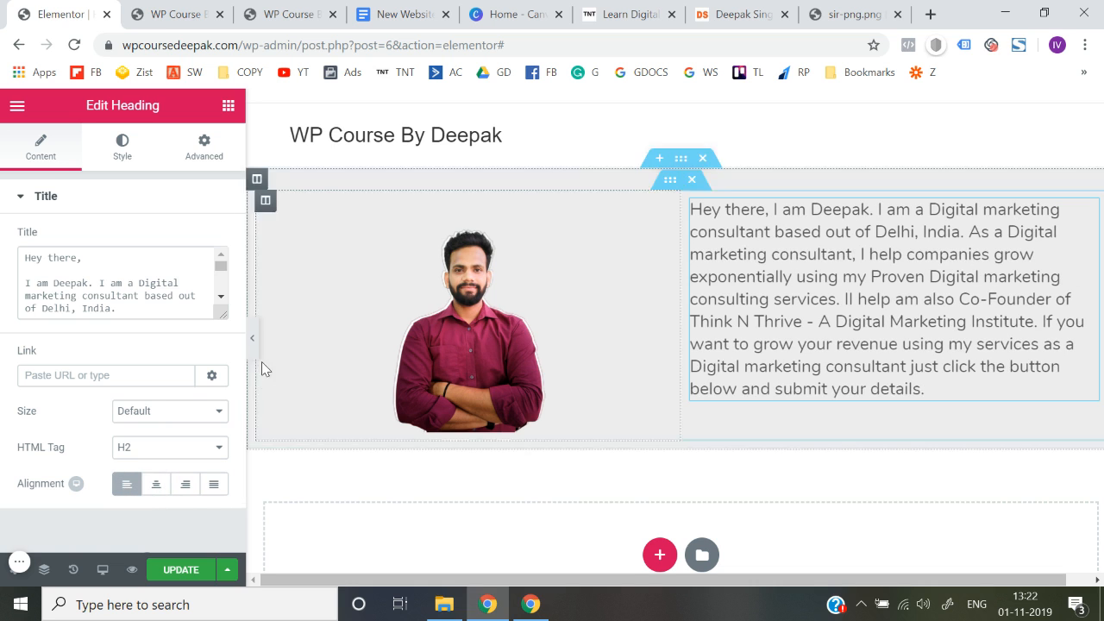
Preview the portrait and intro text without the editor panel, and open the portrait's image style settings.
click(252, 339)
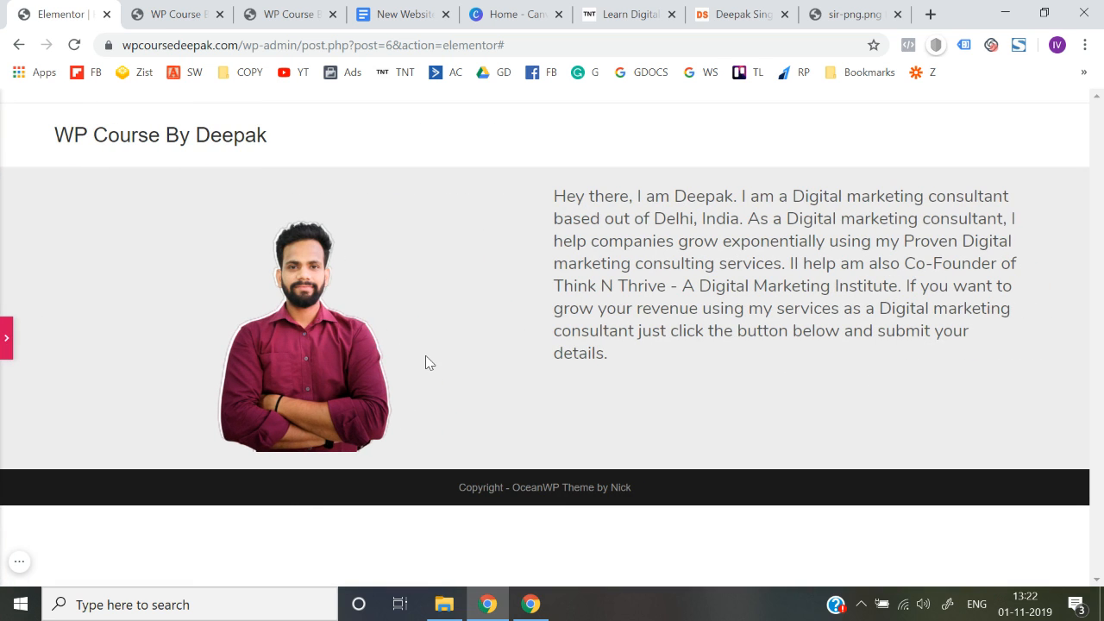
click(6, 339)
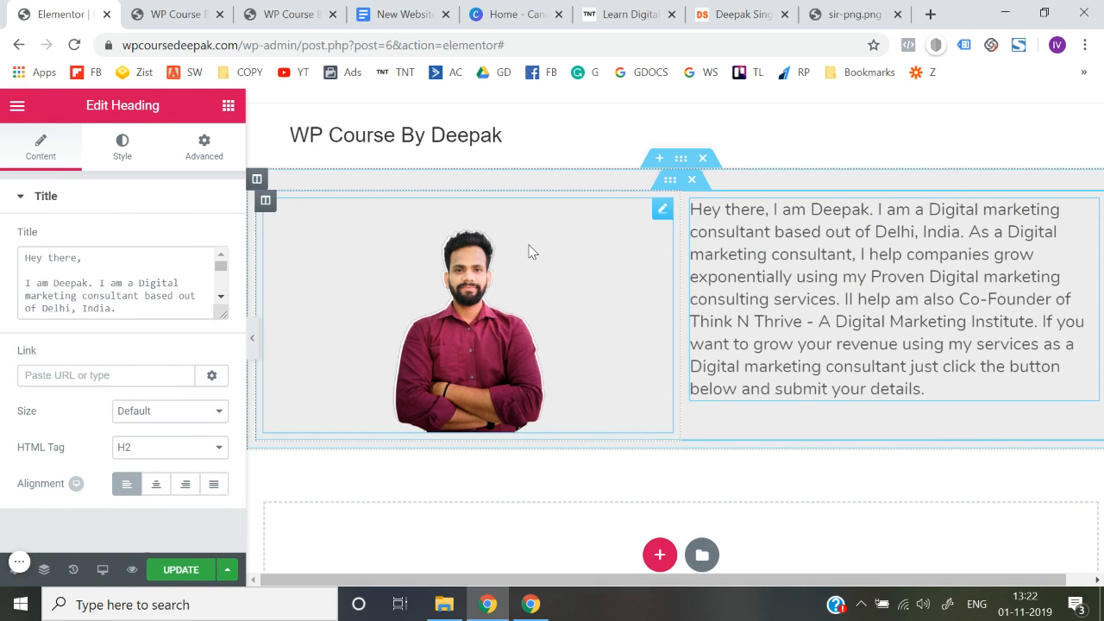
click(533, 251)
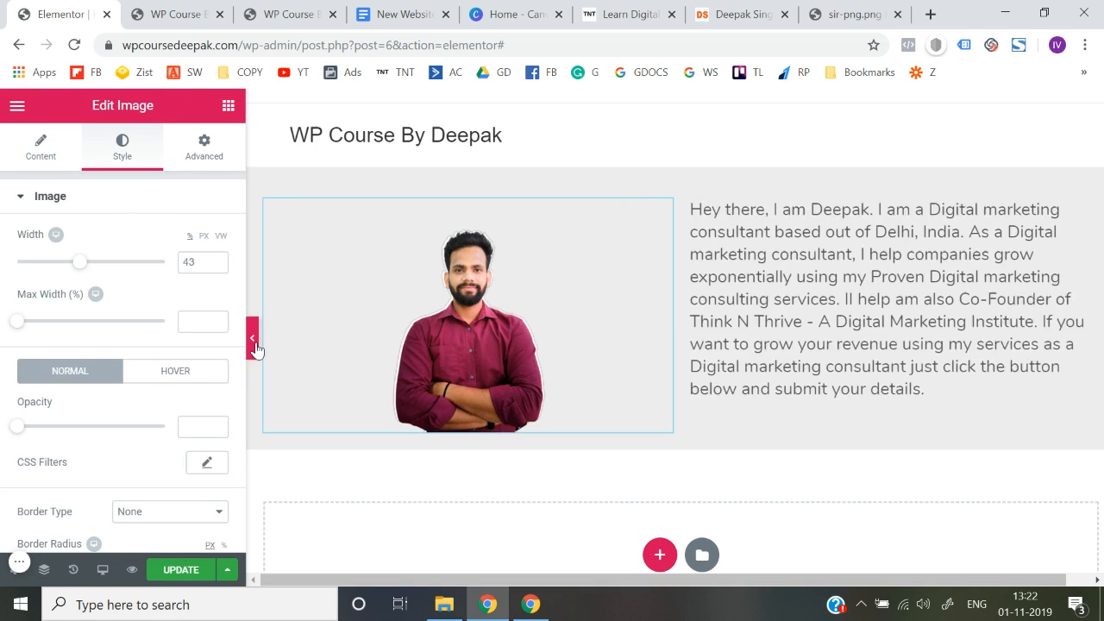
click(253, 339)
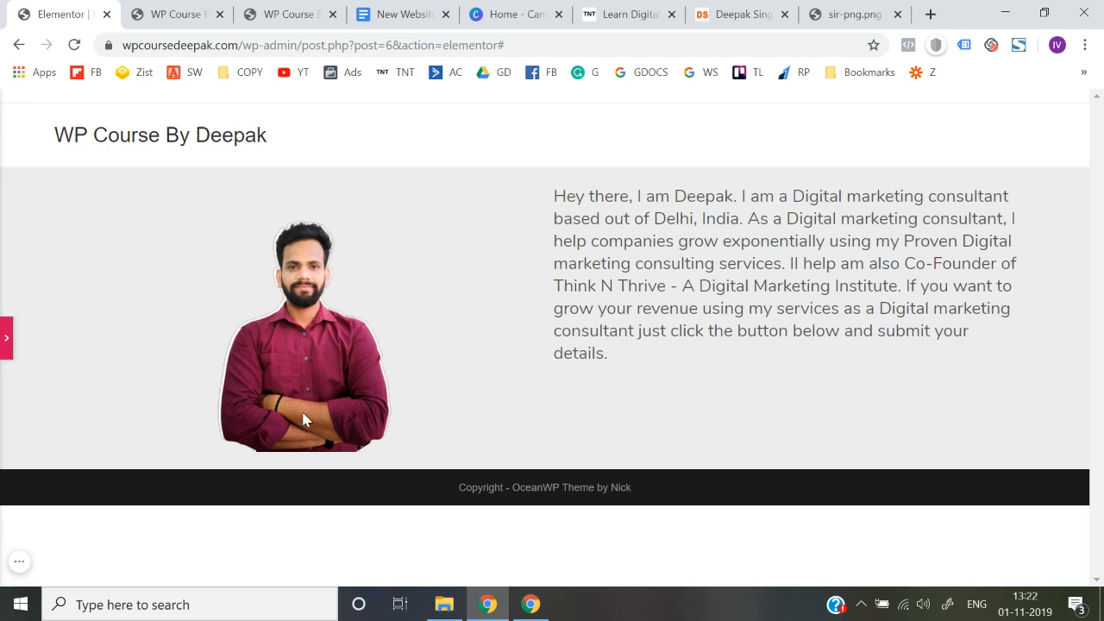
click(4, 339)
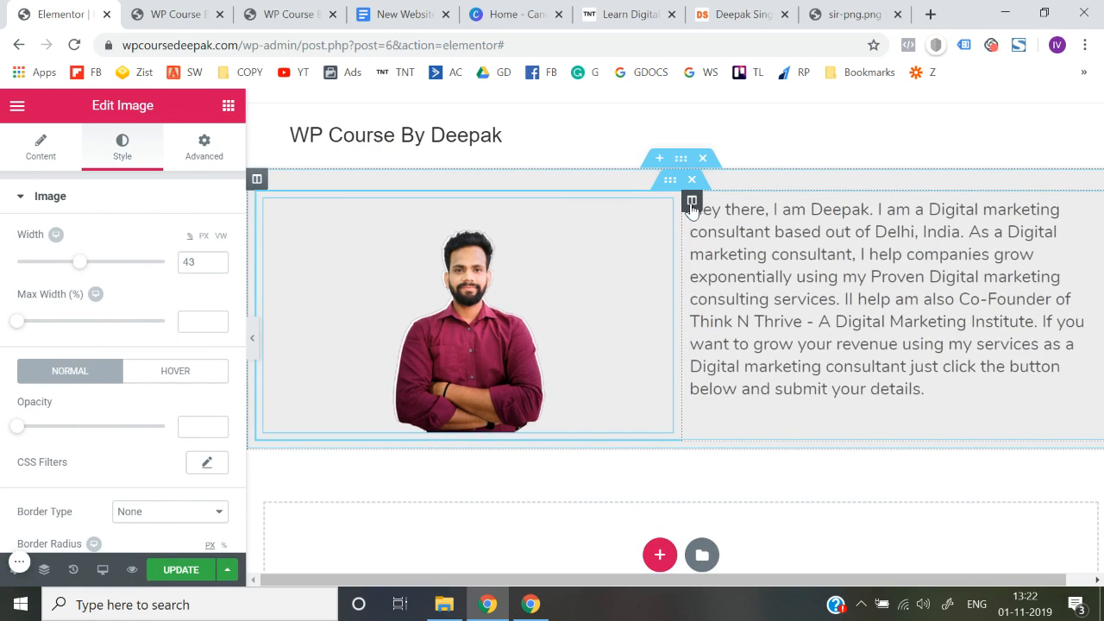
Unlink the intro text column's padding sides, set its top padding to 38 px and preview the section without the editor panel.
click(692, 205)
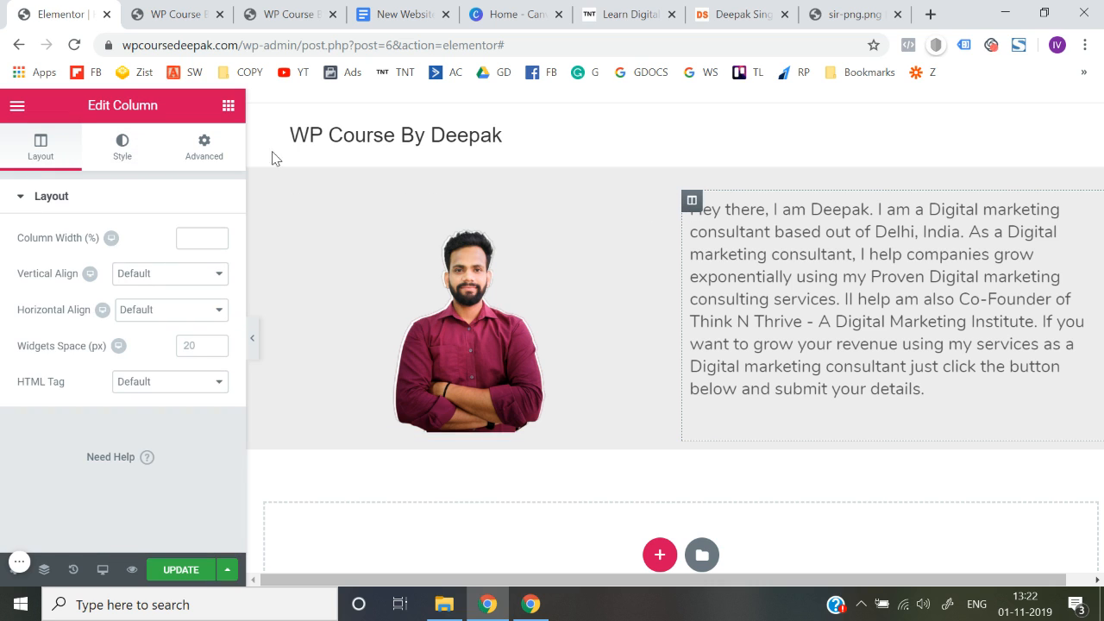
click(214, 153)
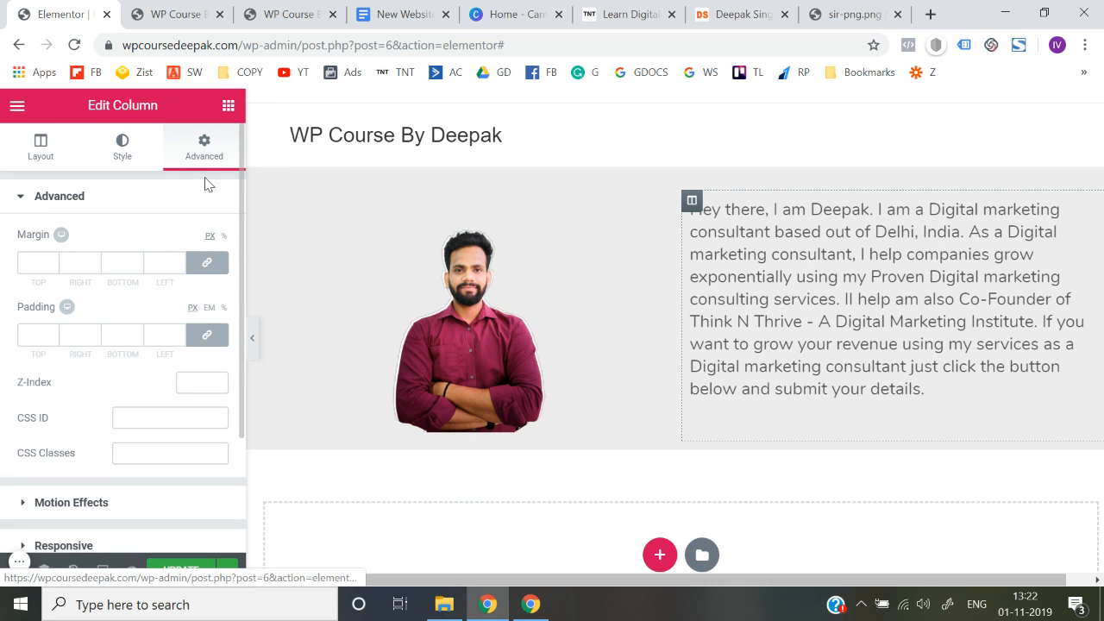
click(212, 343)
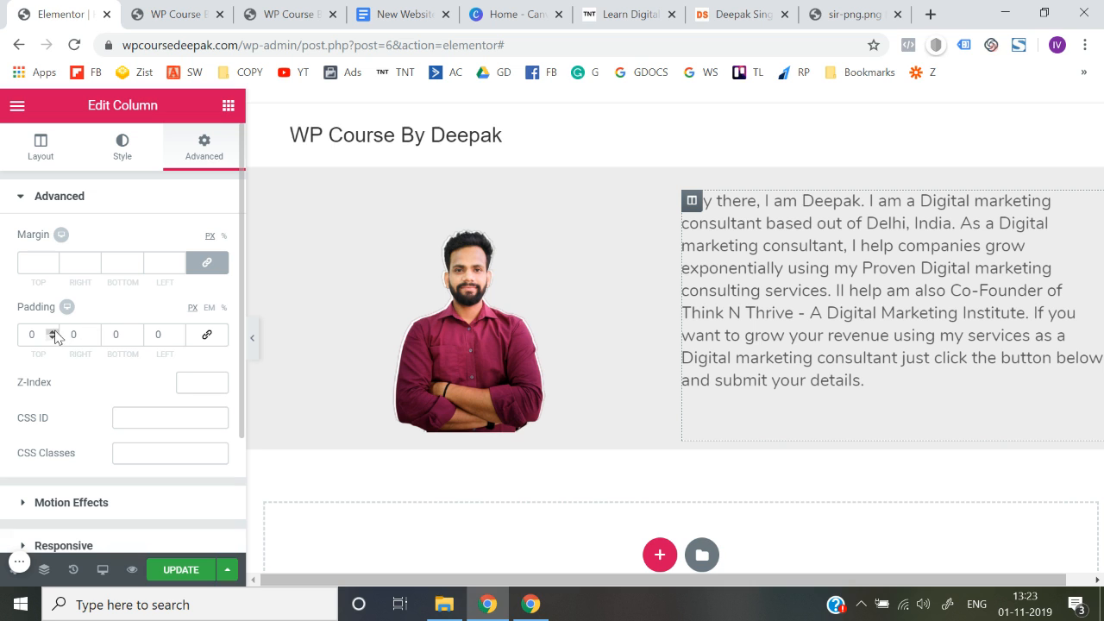
drag(52, 335, 52, 335)
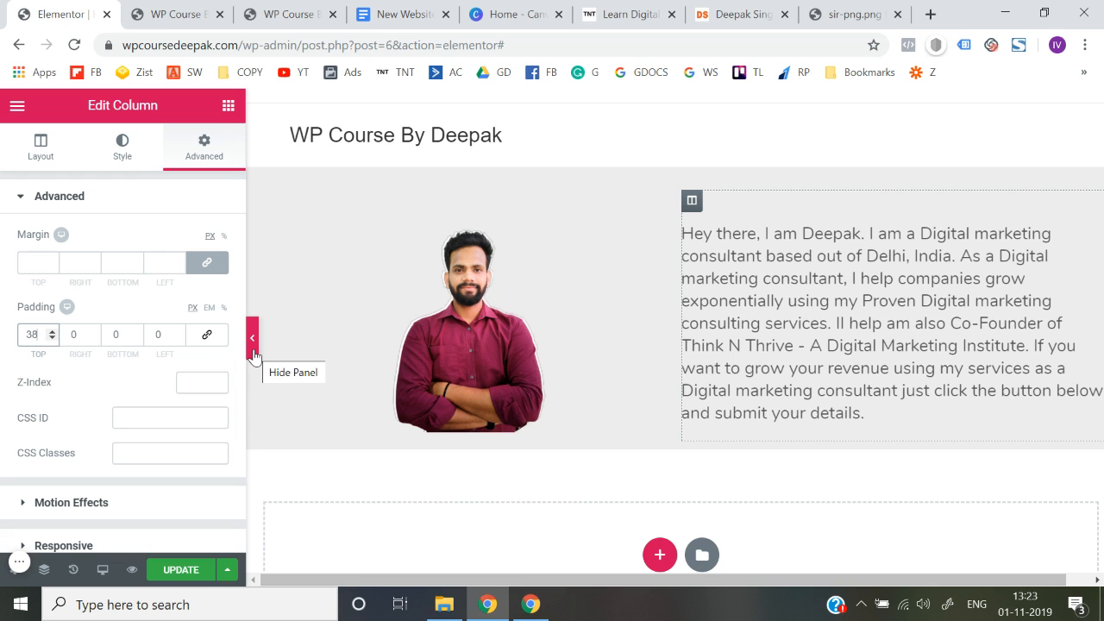
click(252, 338)
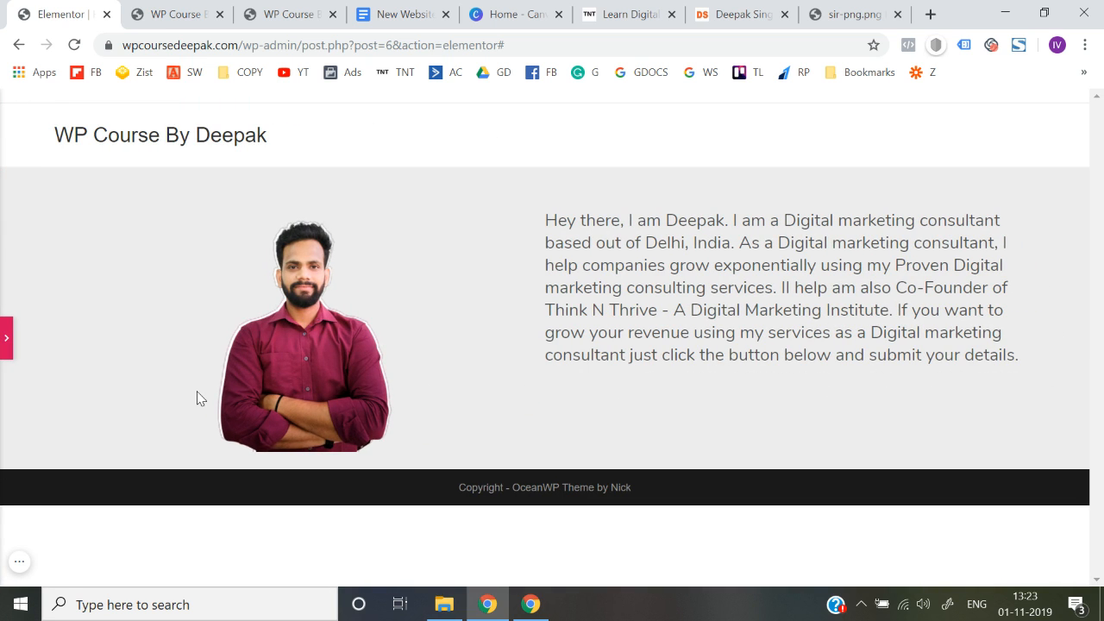
click(4, 340)
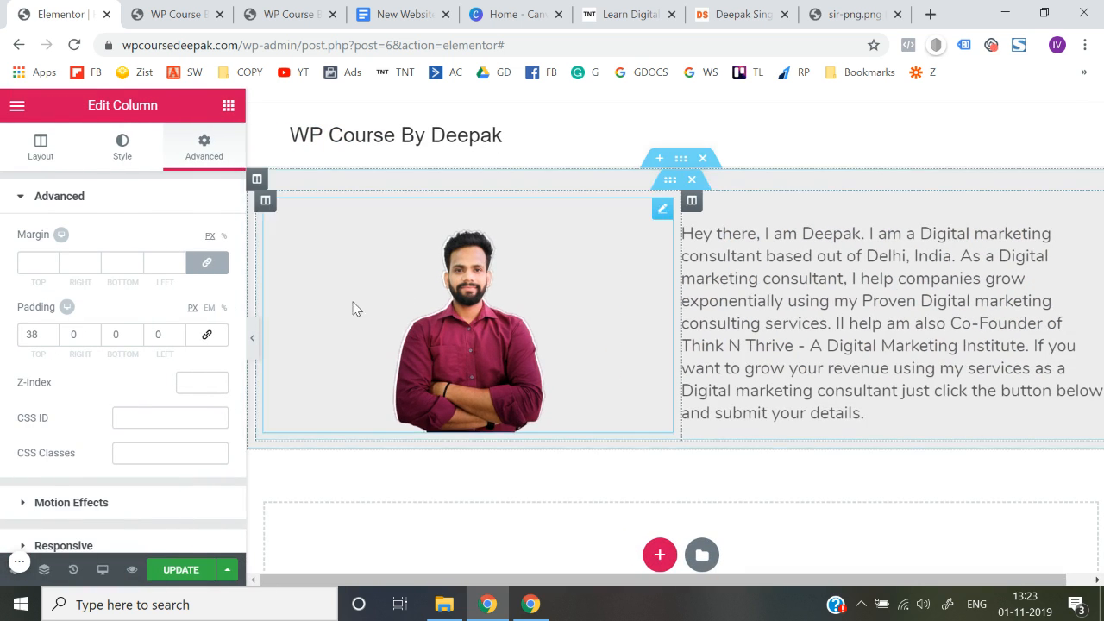
Raise the intro text column's top padding to 56 px and preview its vertical position beside the portrait.
click(51, 332)
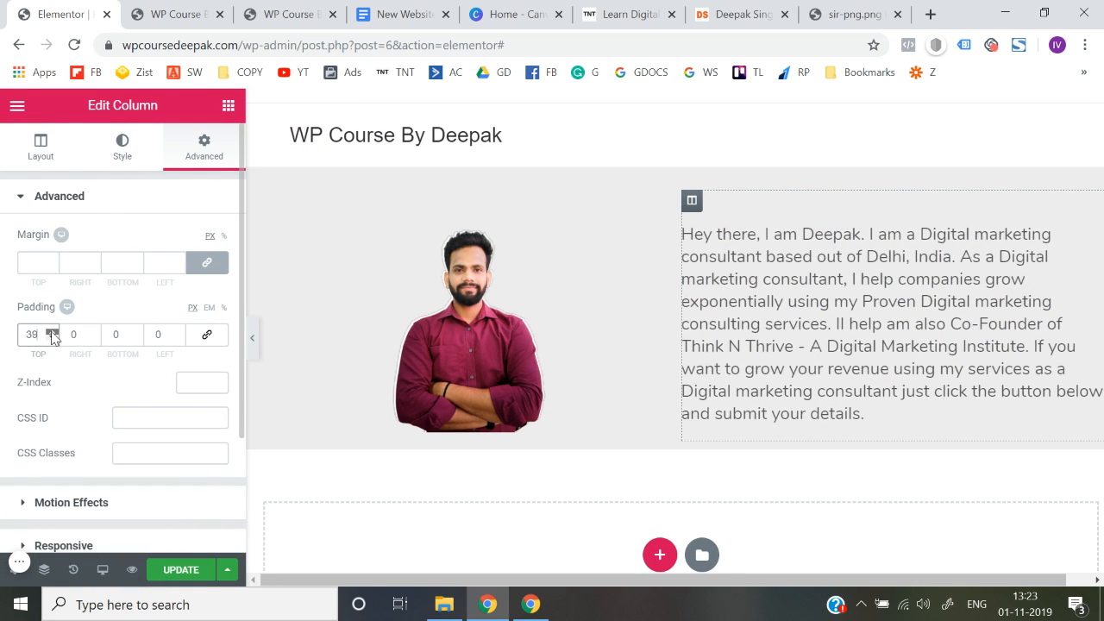
click(51, 332)
click(52, 332)
click(51, 332)
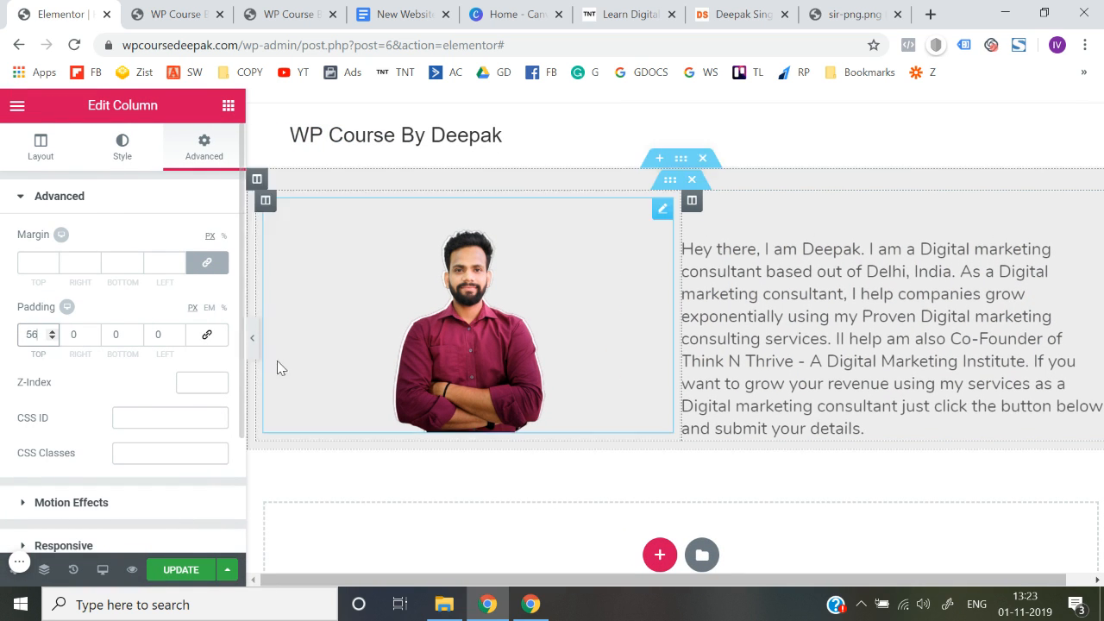
click(251, 345)
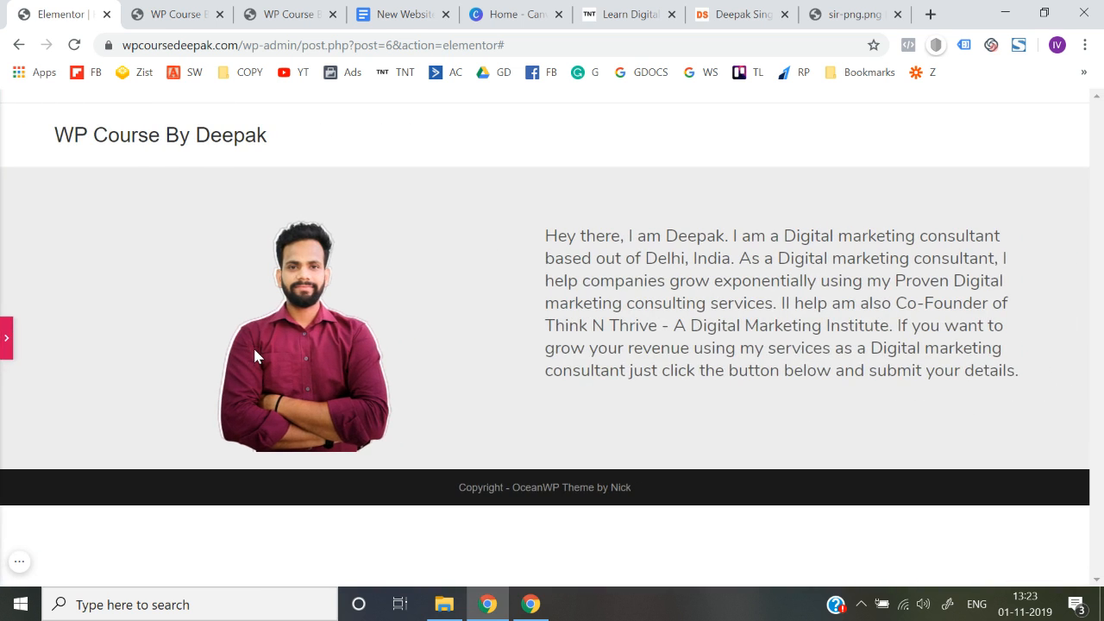
click(4, 332)
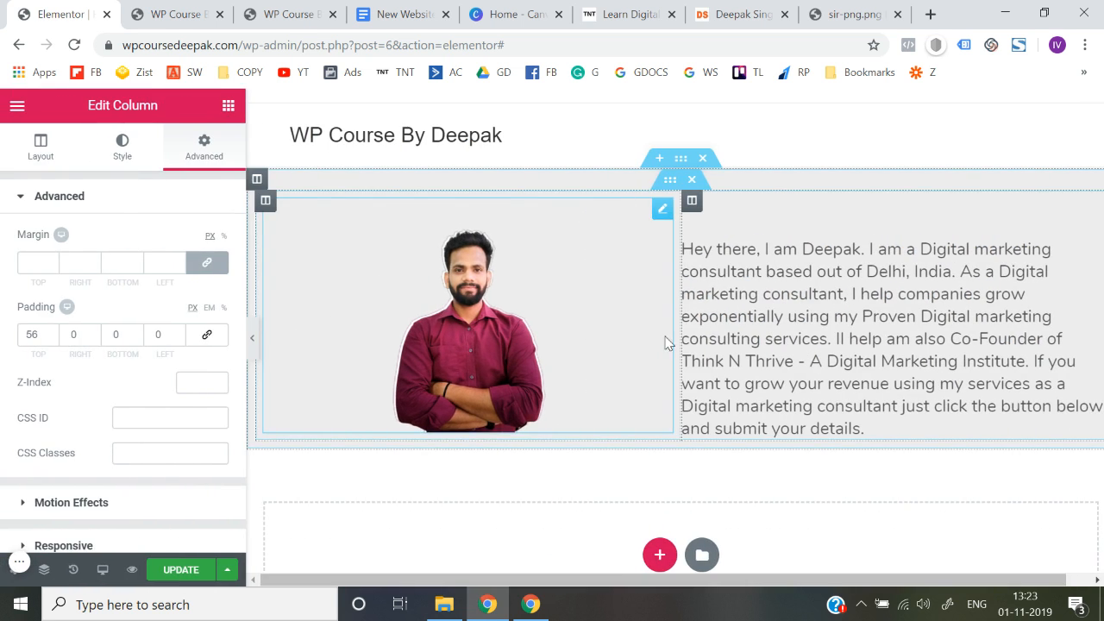
Widen the intro text column by moving the column divider toward the portrait, and preview the new proportions.
drag(683, 333, 632, 332)
click(252, 348)
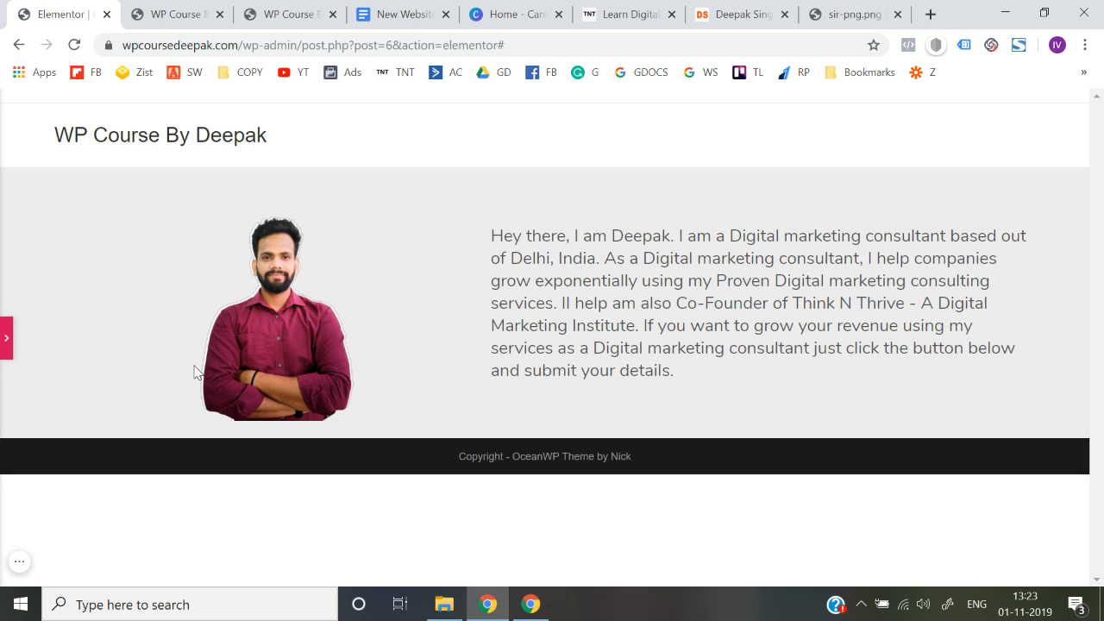
click(5, 338)
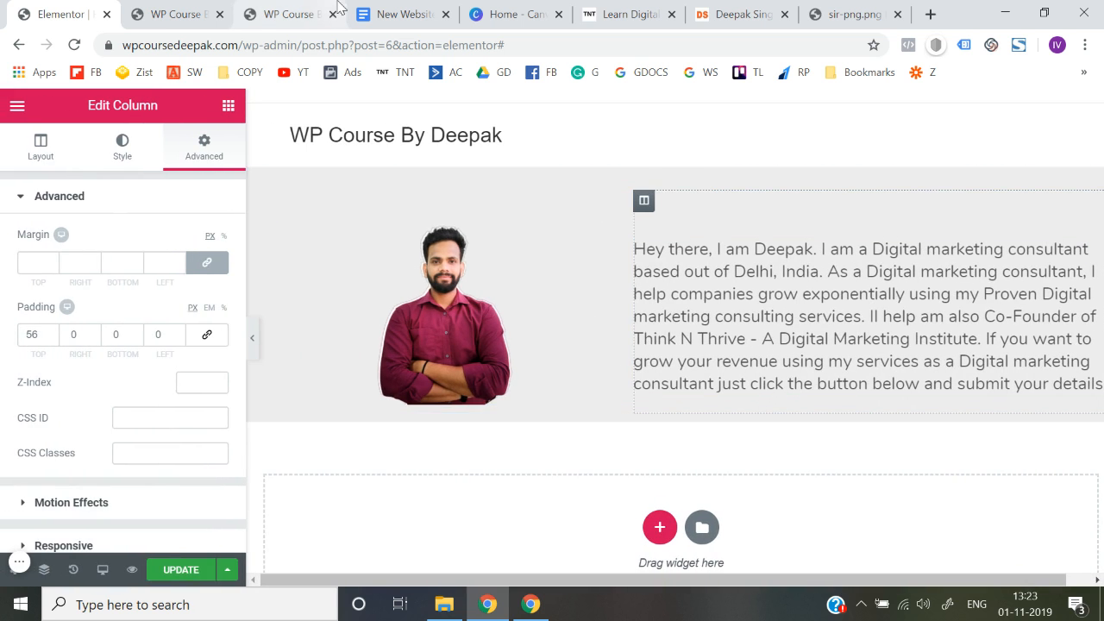
click(253, 335)
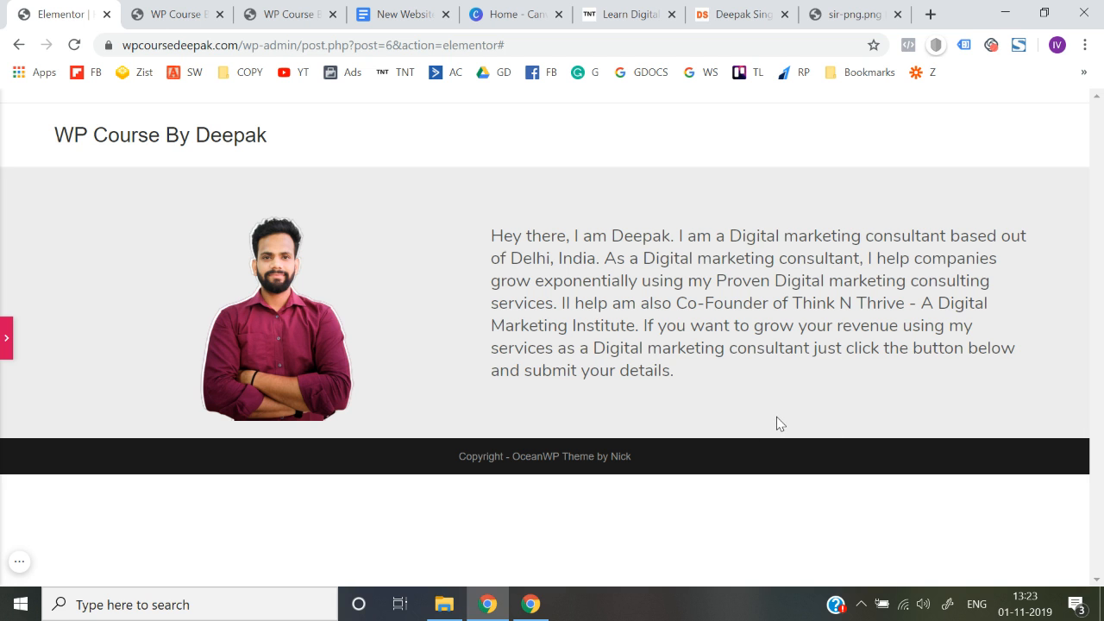
click(4, 352)
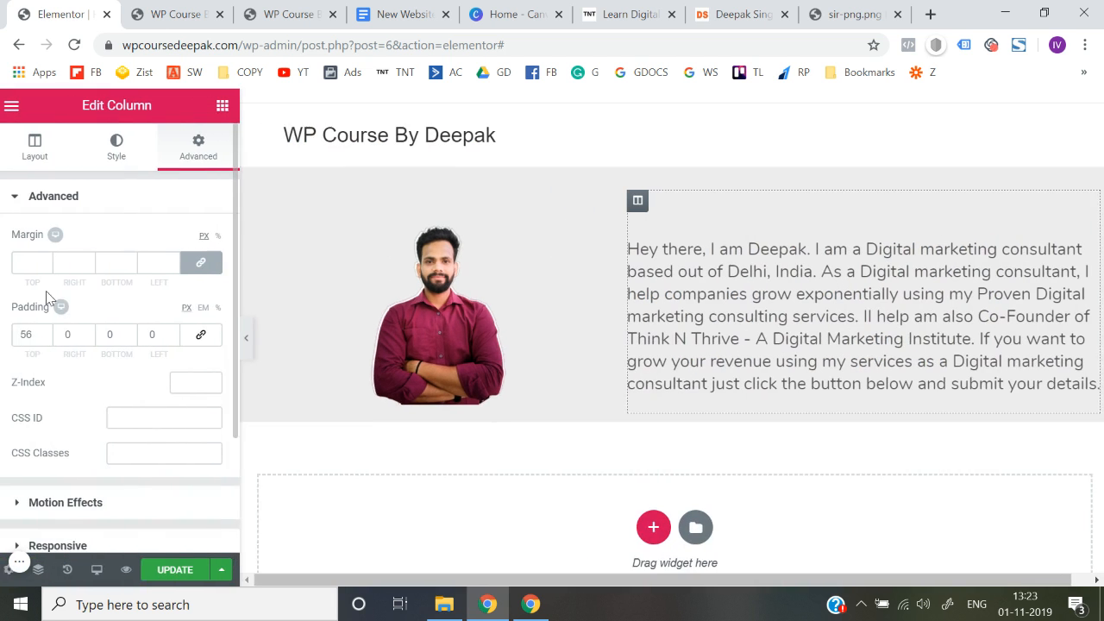
Add a Button widget below the intro text, center-align it and preview the section.
click(228, 105)
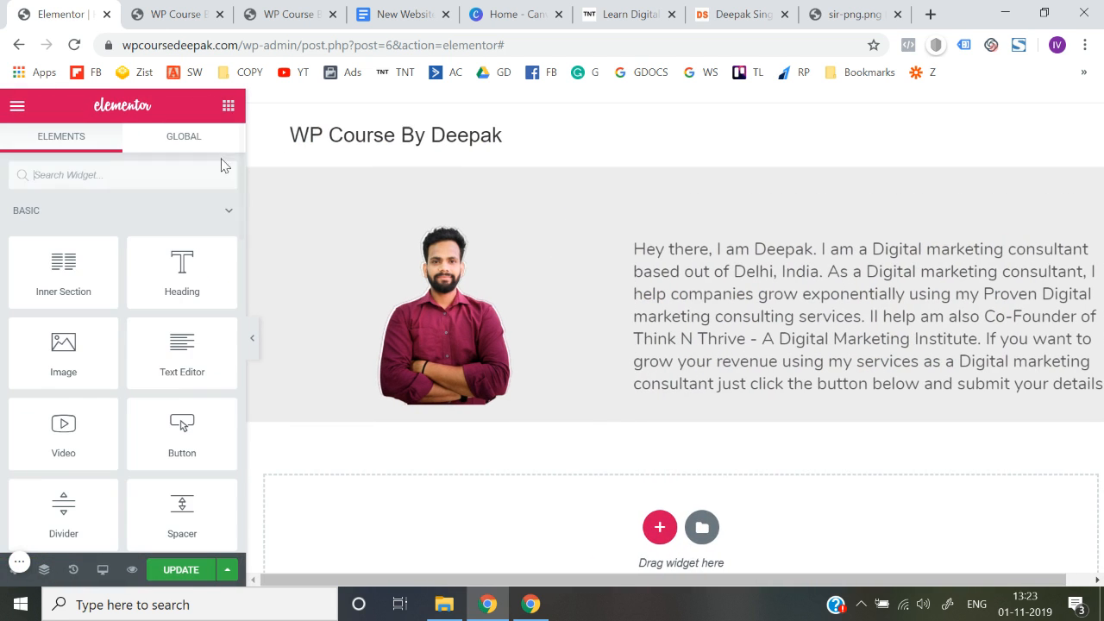
click(144, 168)
text(butt)
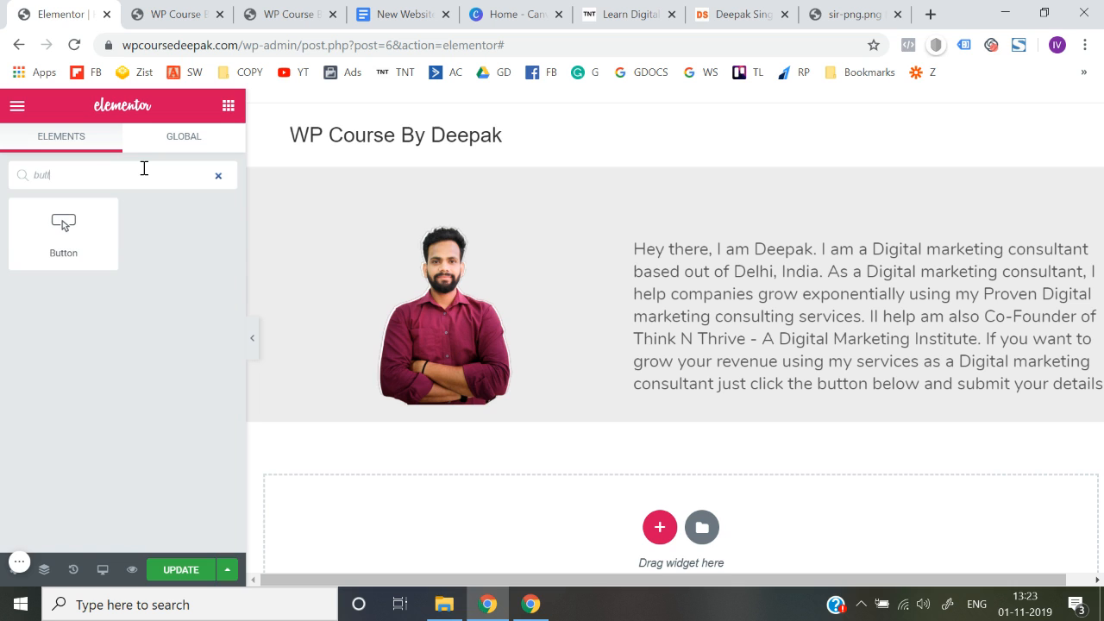
drag(62, 226, 838, 386)
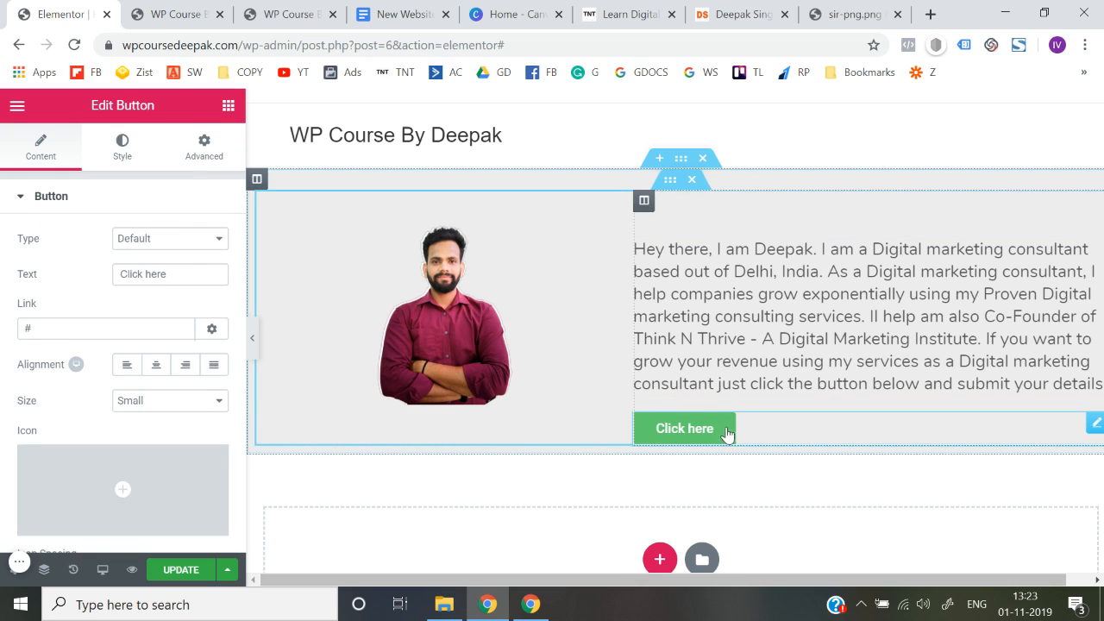
click(157, 372)
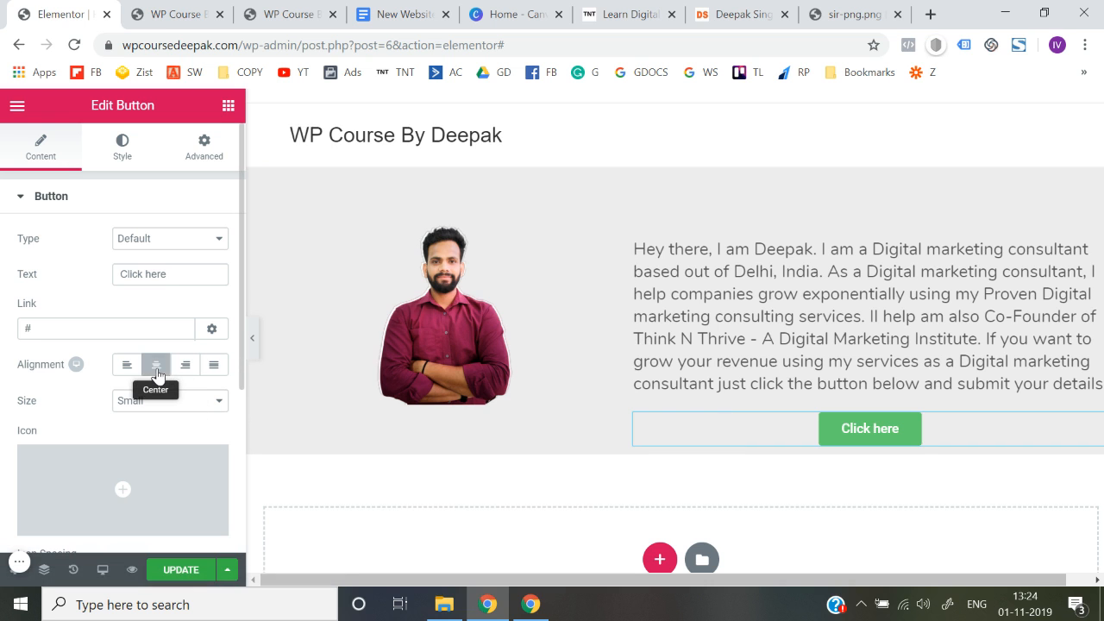
click(252, 337)
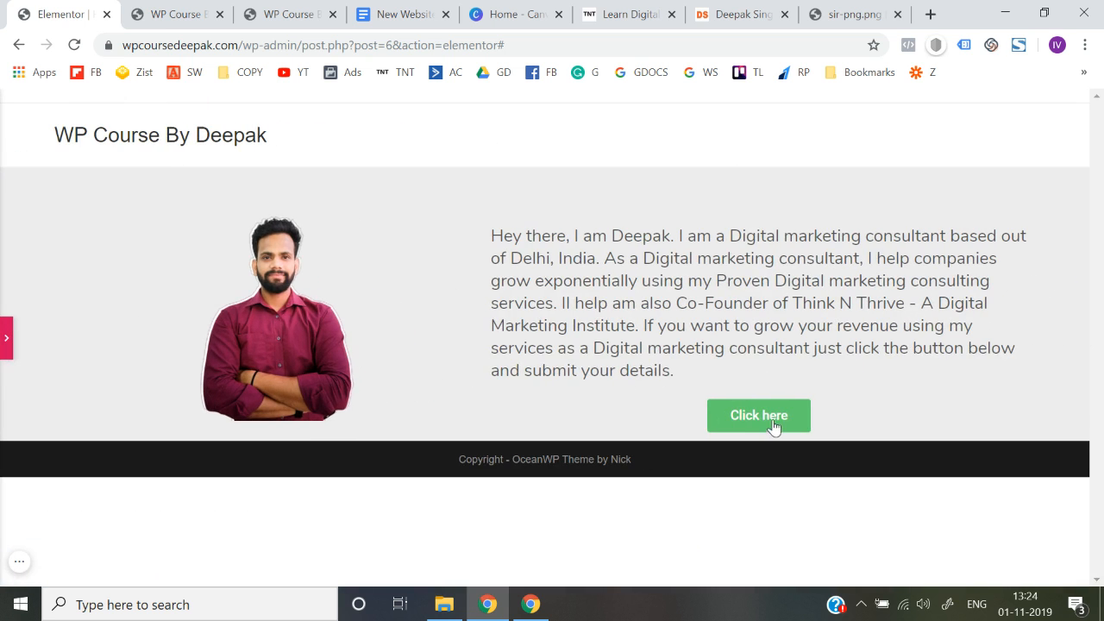
click(7, 338)
Change the button's text to "Schedule Free Strategy Session".
click(211, 273)
key(ctrl+a)
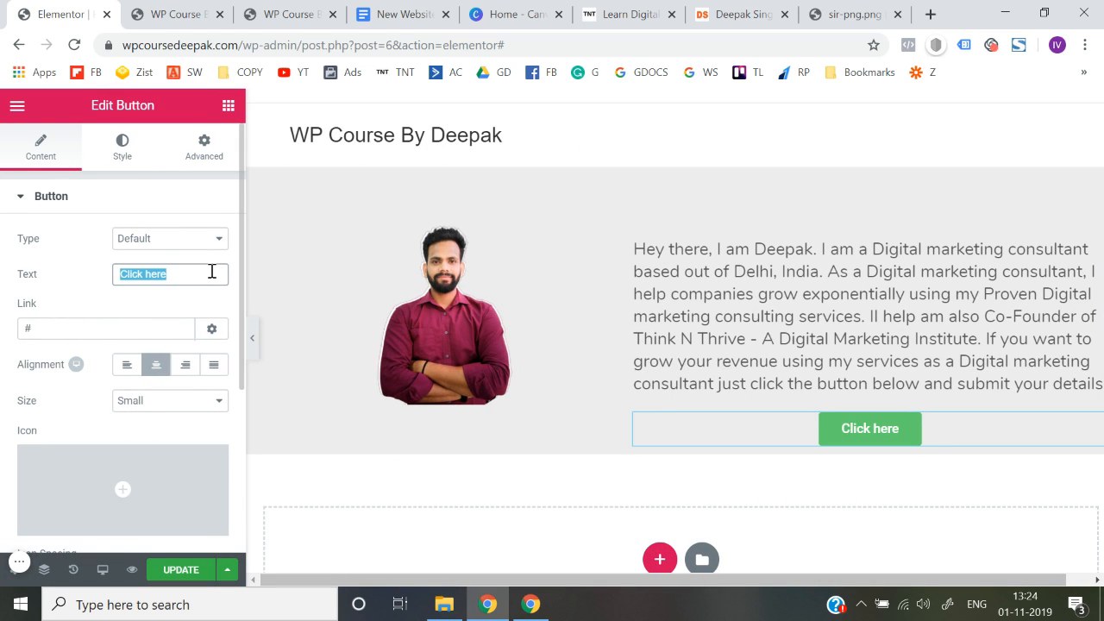
text(Sched)
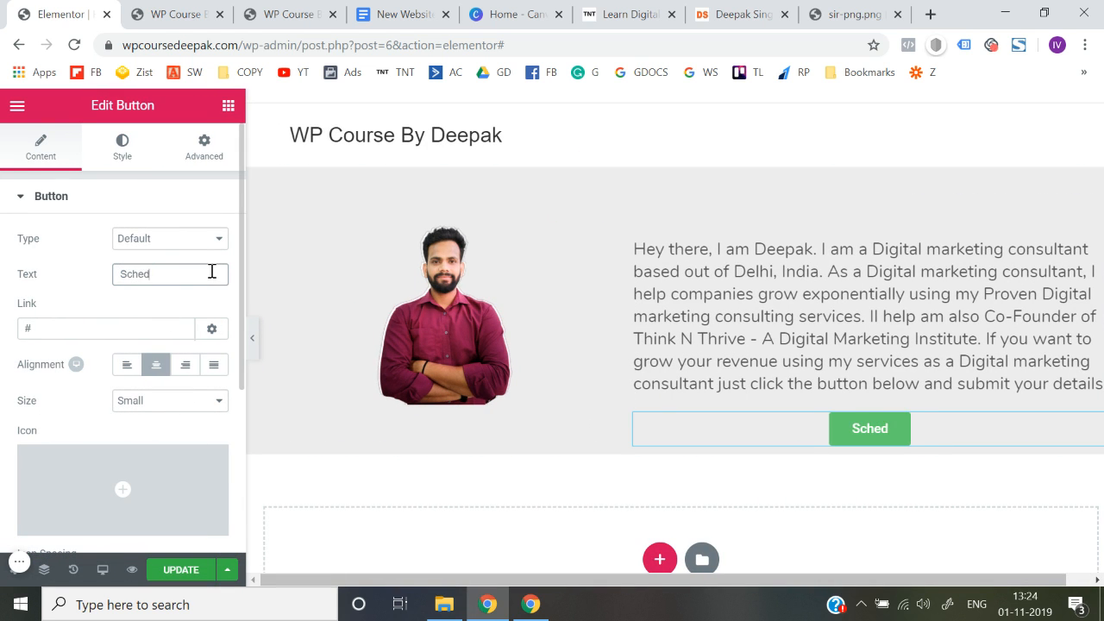
text(ule GFr)
key(BackSpace)
key(BackSpace)
key(BackSpace)
key(BackSpace)
text(Free )
text(Stratregy)
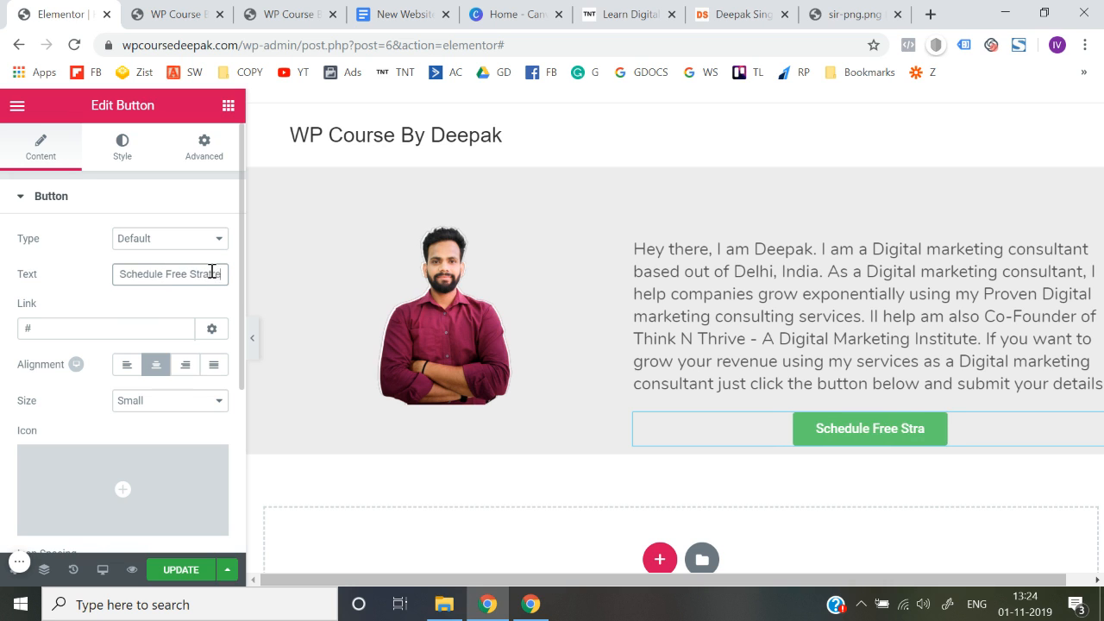
click(211, 273)
key(BackSpace)
key(BackSpace)
key(BackSpace)
key(BackSpace)
key(BackSpace)
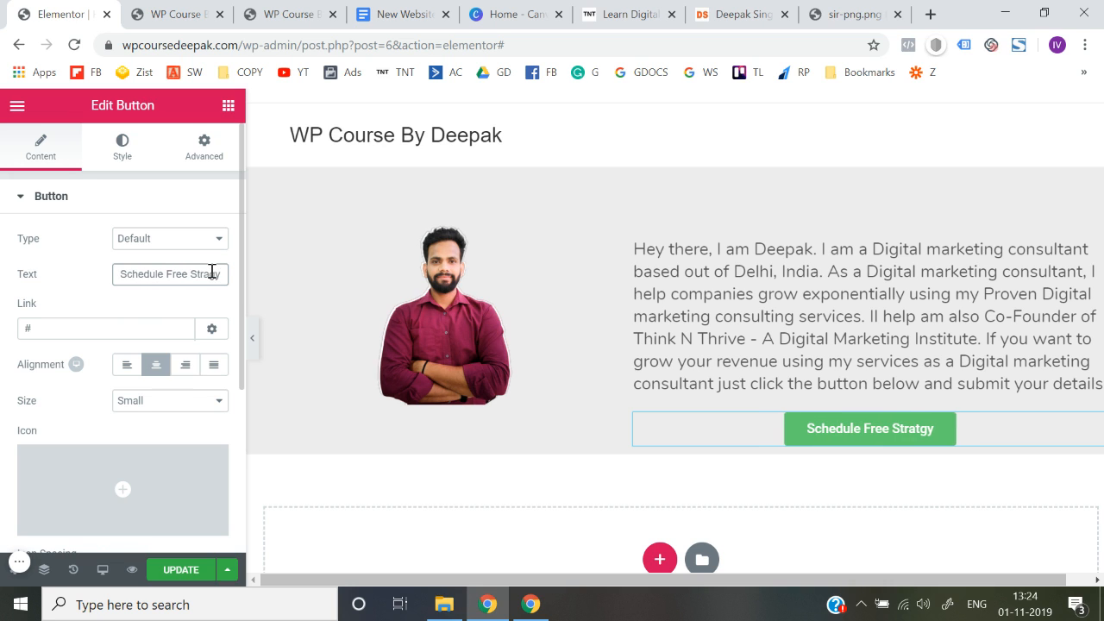
key(BackSpace)
key(BackSpace)
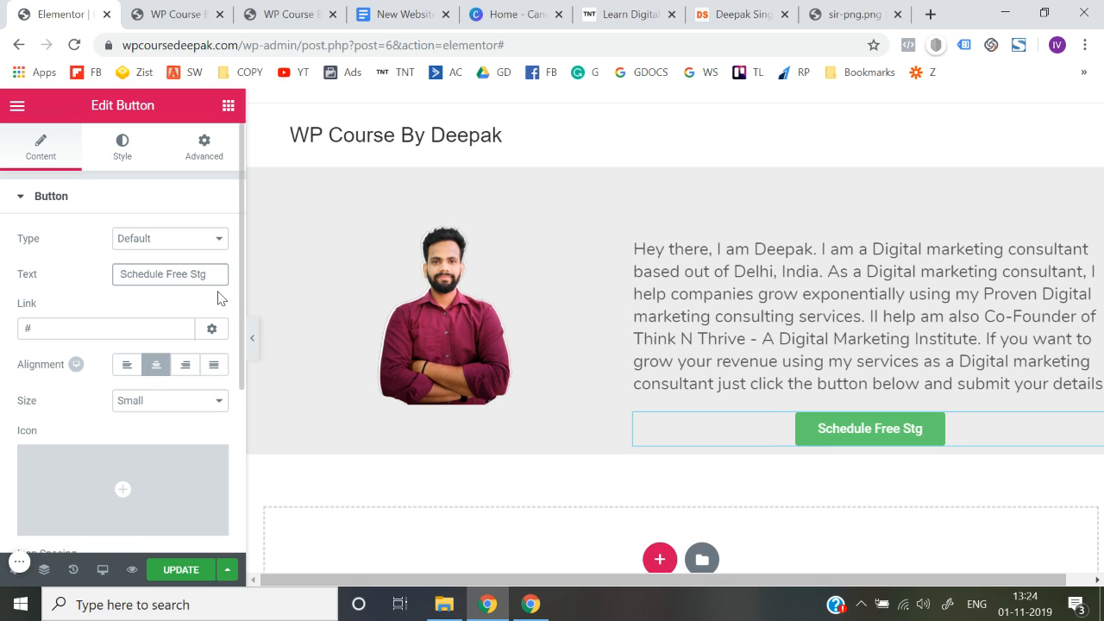
text(rategy Session)
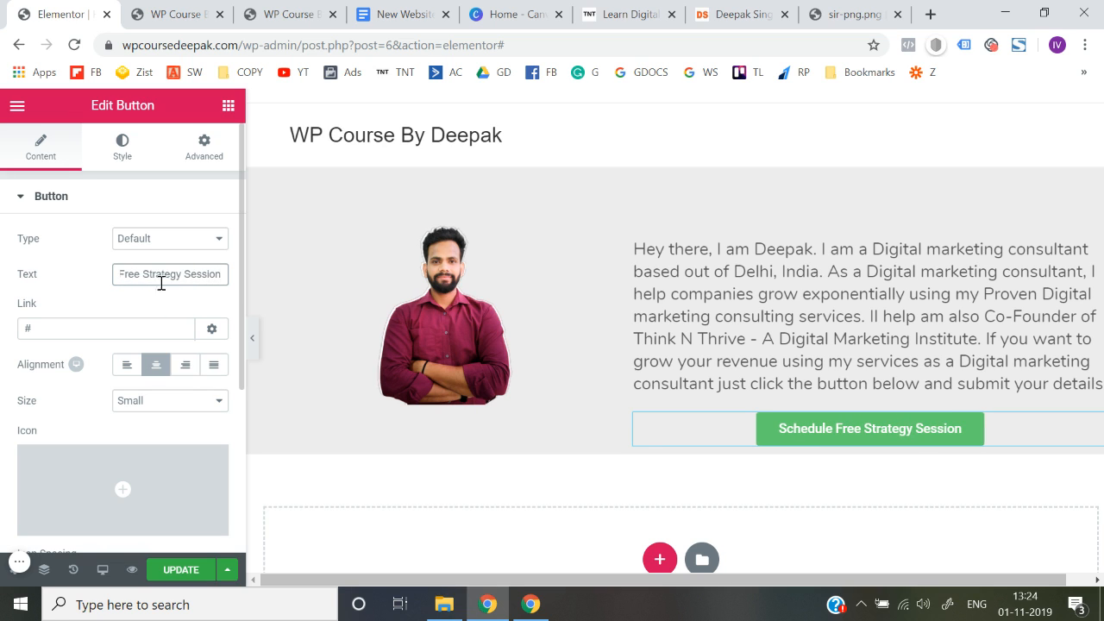
click(3, 263)
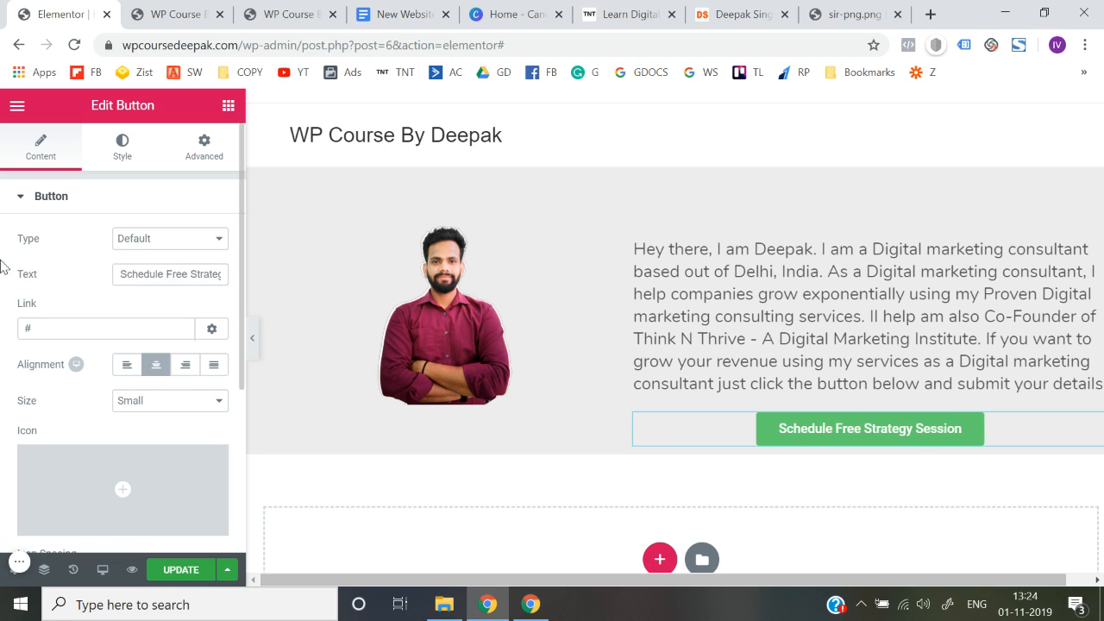
Preview the section with the relabelled button and save the page with Update.
click(252, 337)
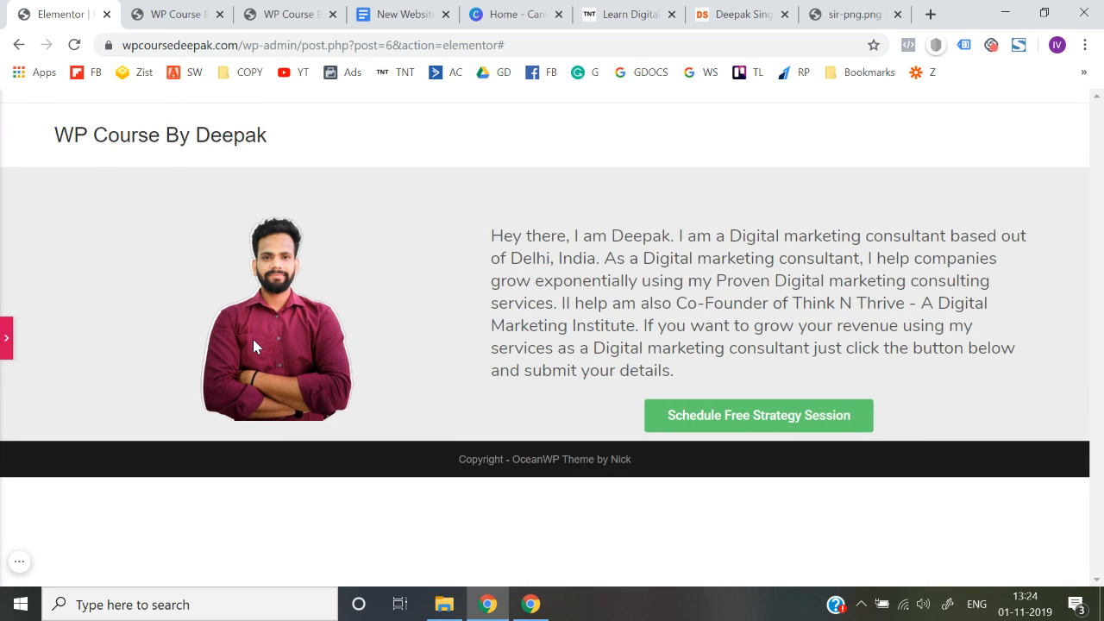
click(4, 340)
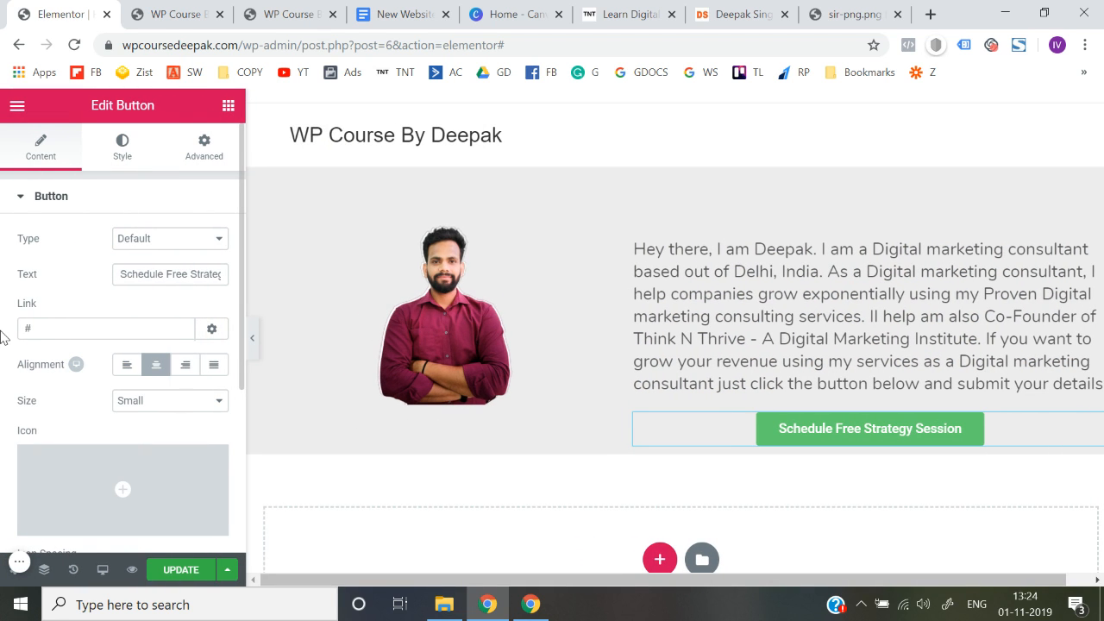
click(250, 345)
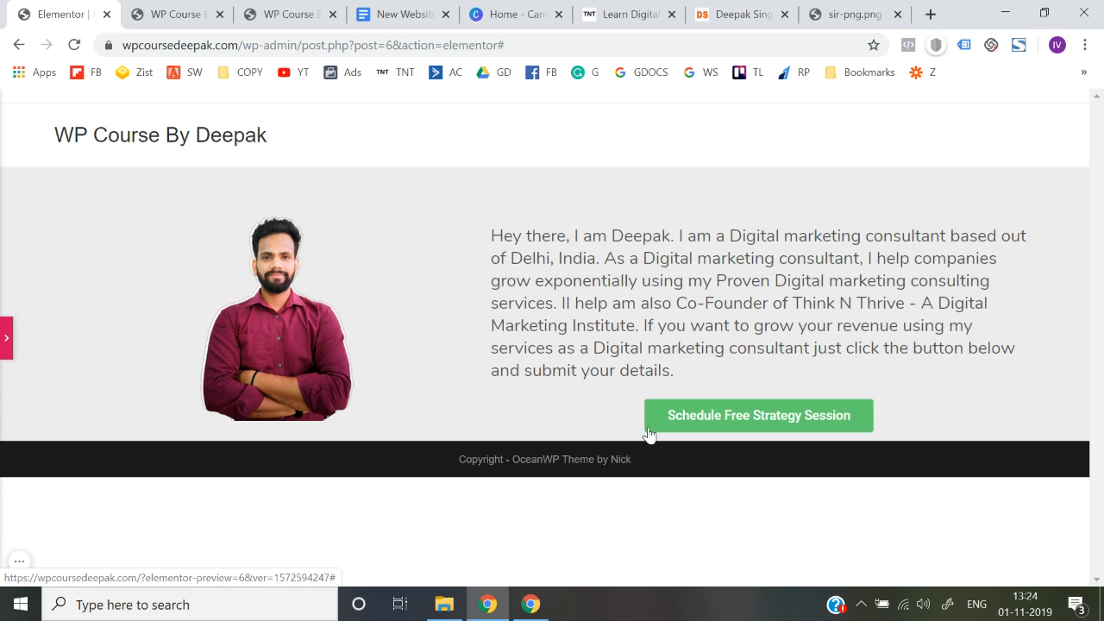
click(6, 338)
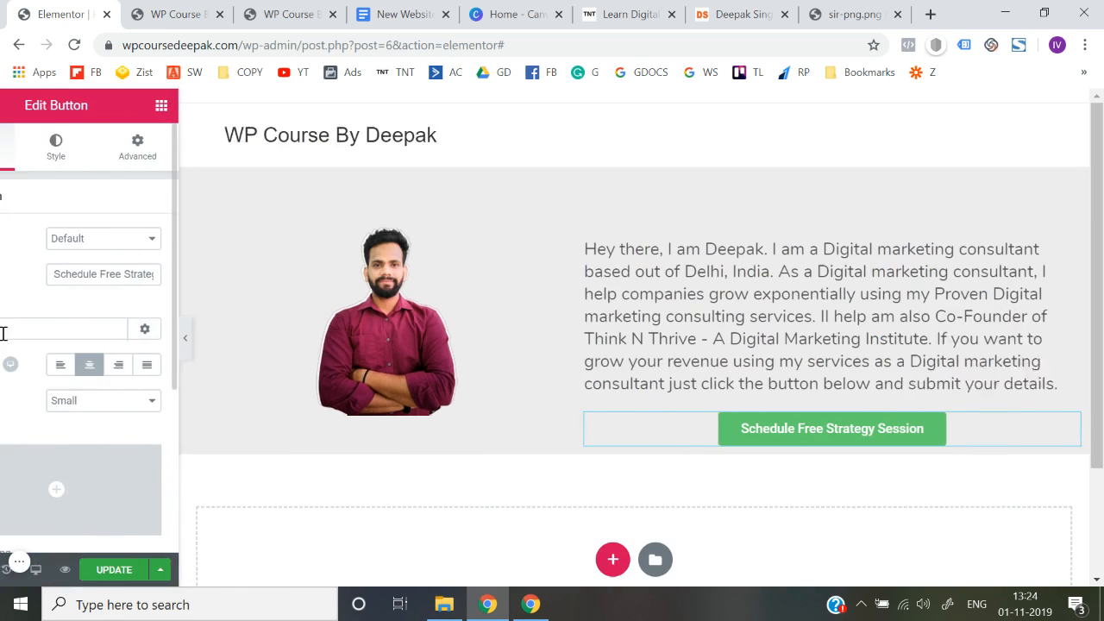
click(183, 572)
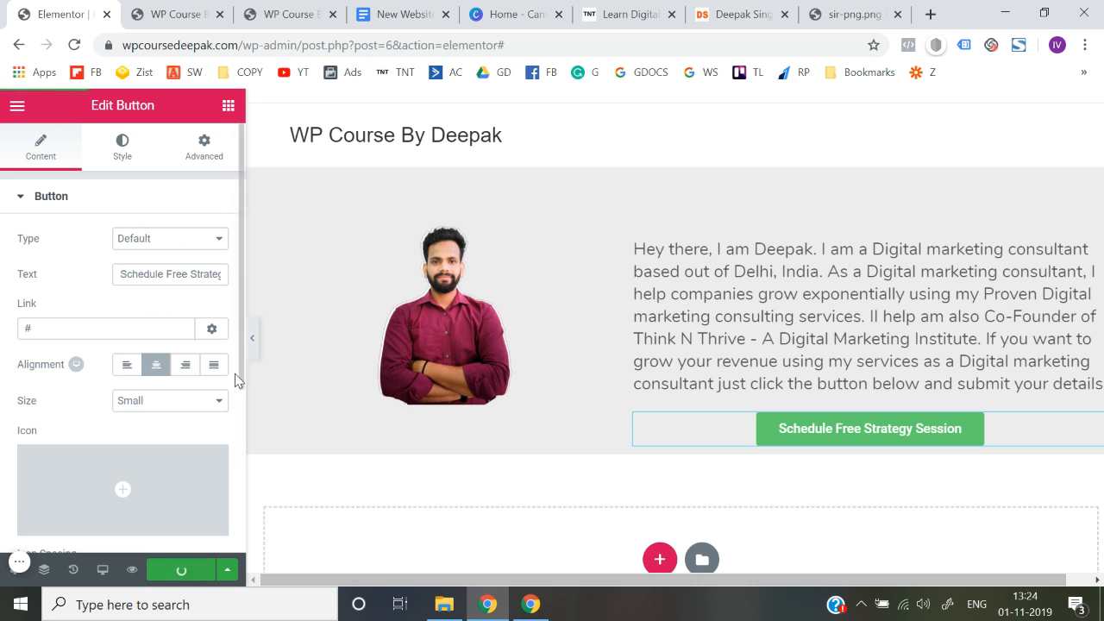
Review the saved section without the editor panel and return to the widget library.
click(255, 355)
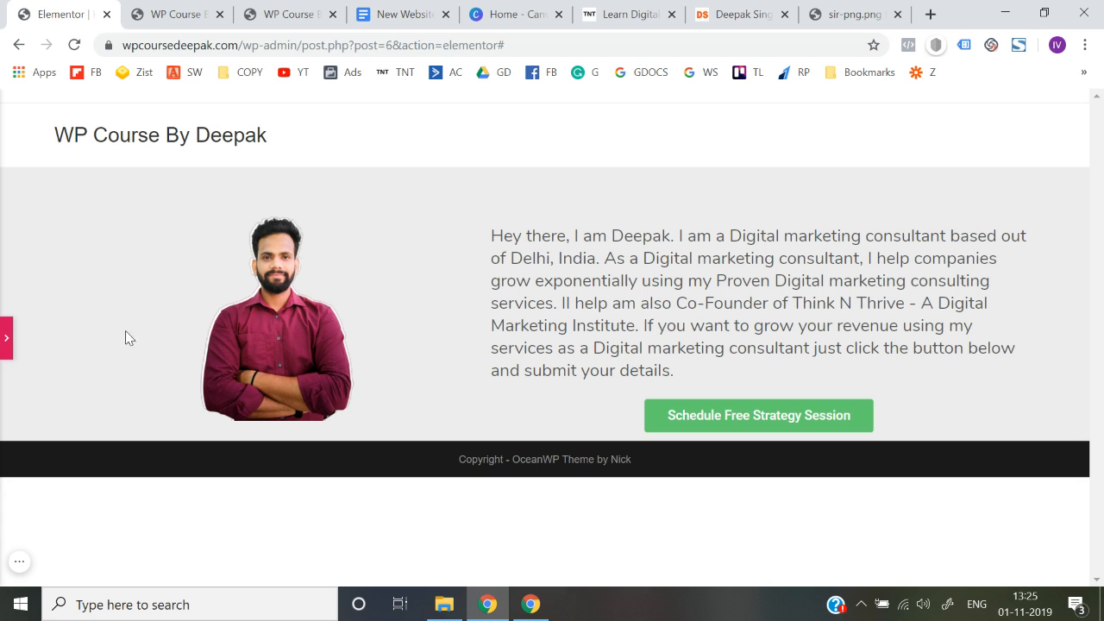
click(6, 337)
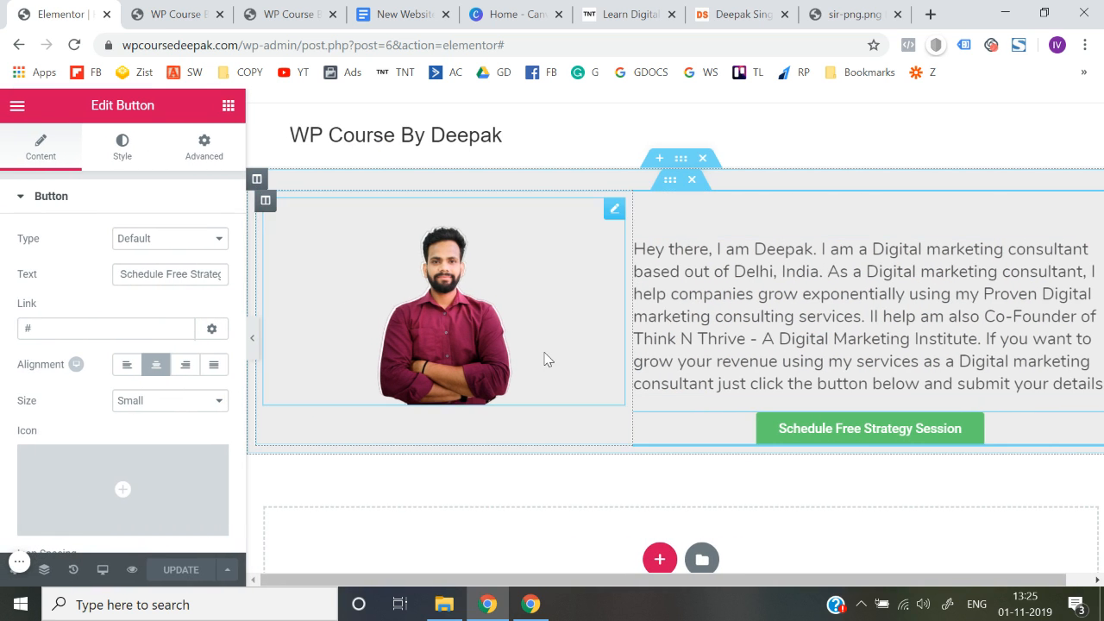
click(253, 338)
click(6, 338)
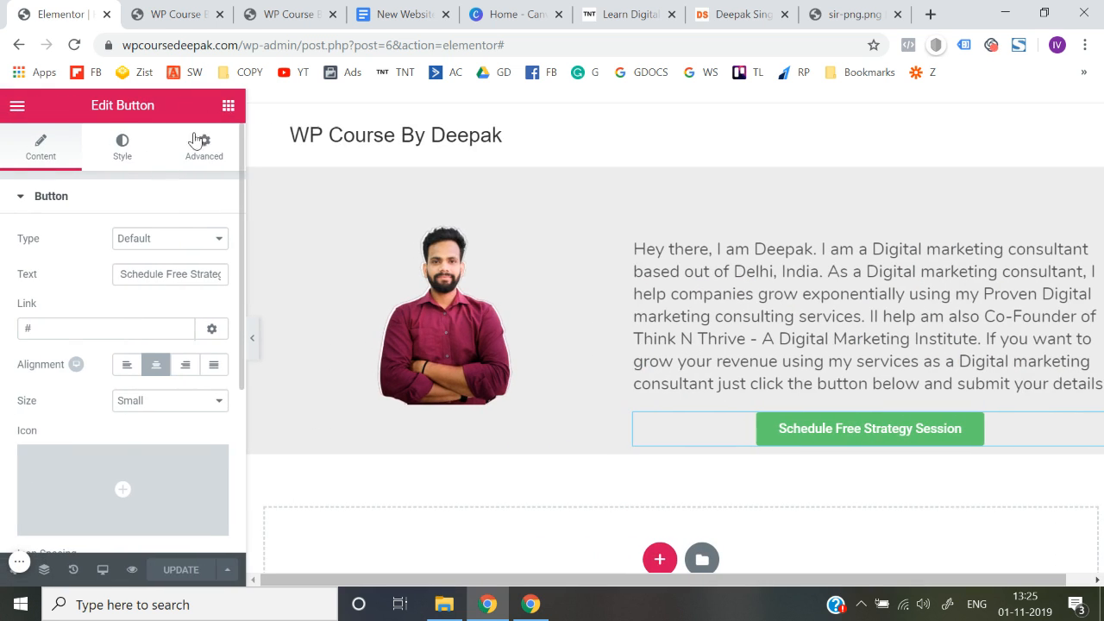
click(228, 105)
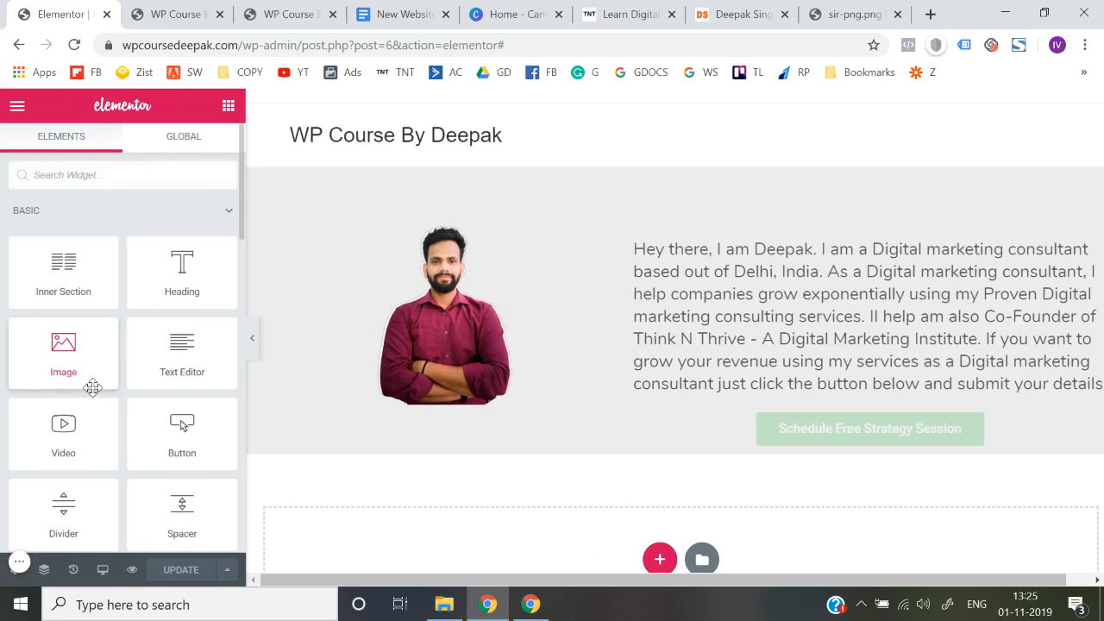
Review the section in the 360px mobile preview from header to button and return to the desktop preview.
scroll(92, 387, down, 10)
scroll(93, 388, up, 10)
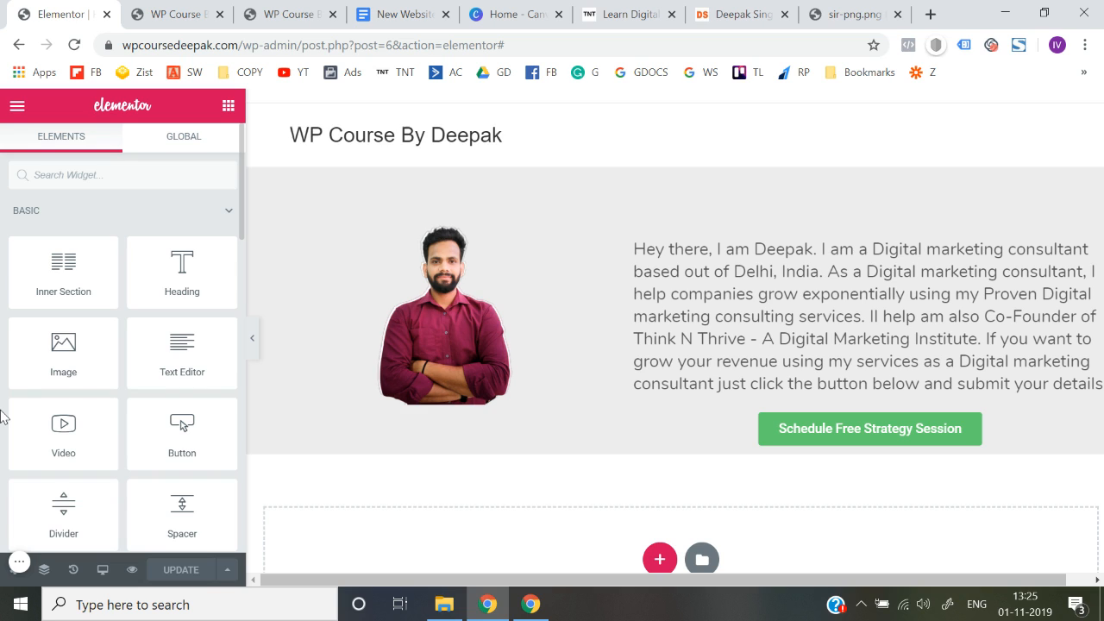
click(103, 572)
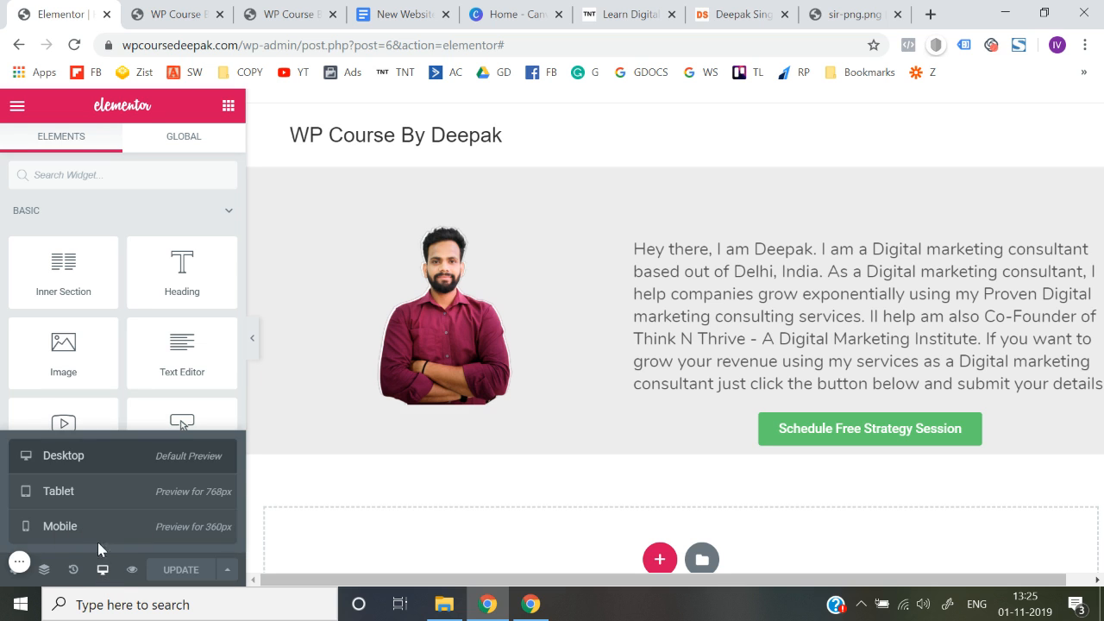
click(80, 535)
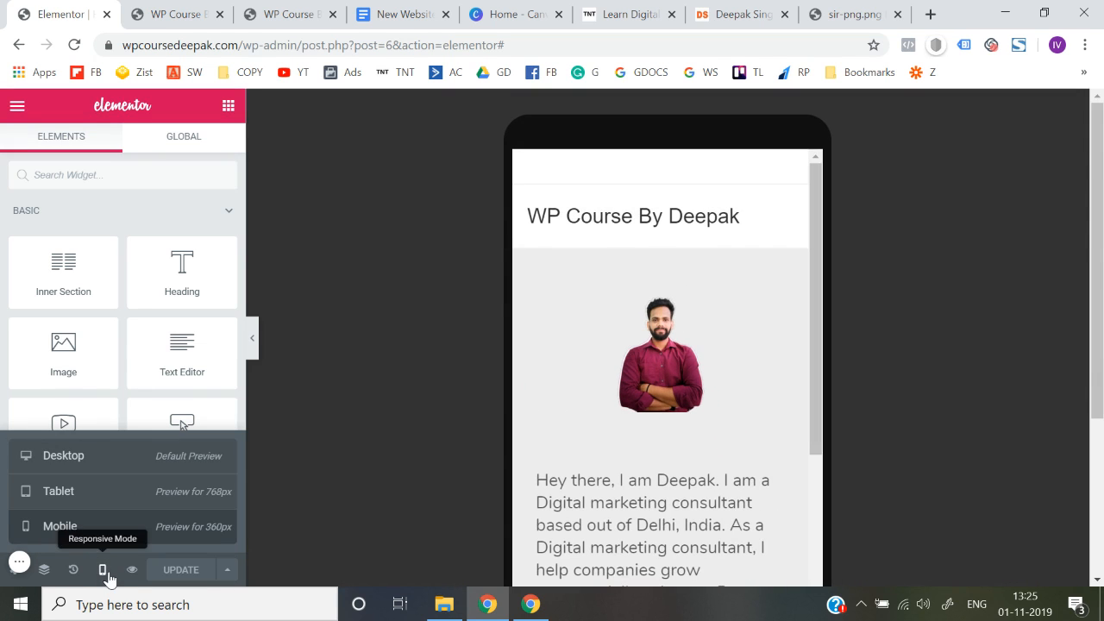
scroll(628, 513, down, 5)
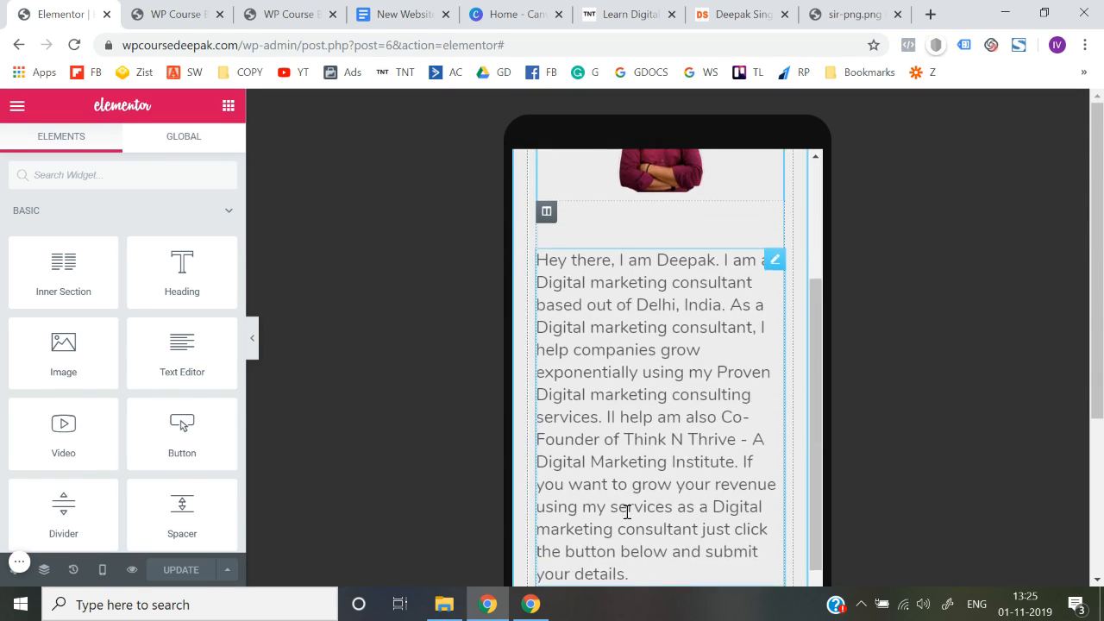
scroll(627, 515, up, 5)
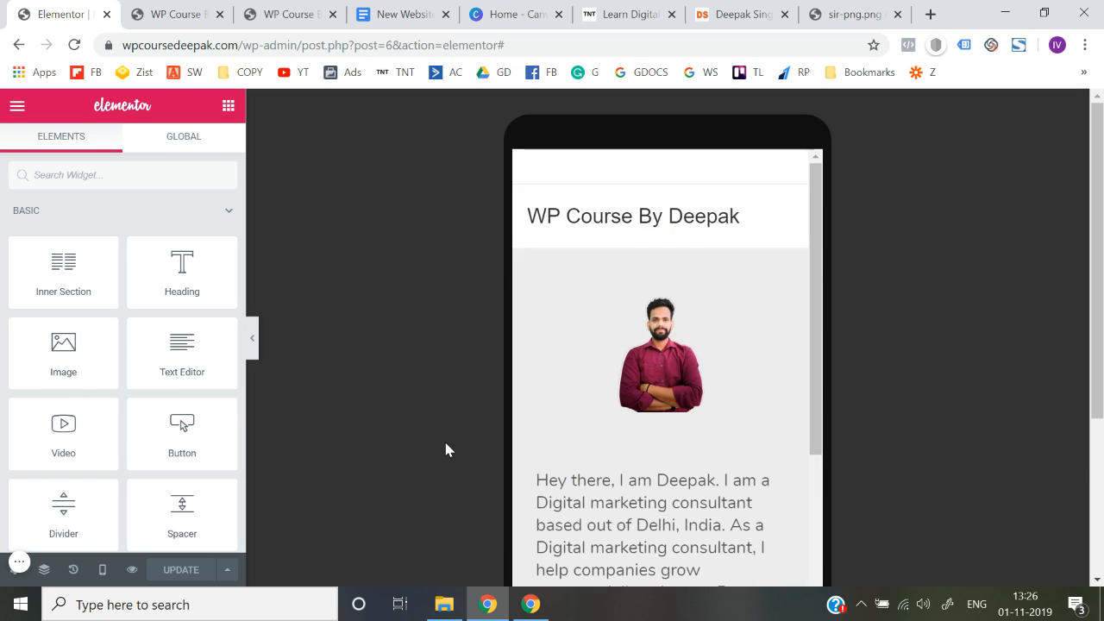
scroll(641, 471, down, 5)
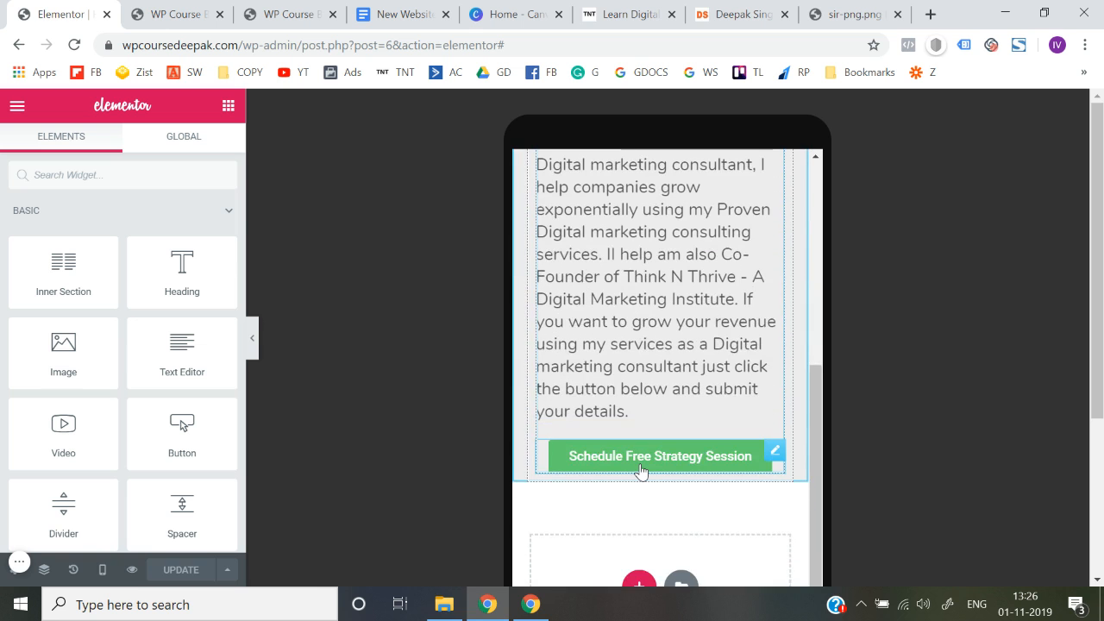
scroll(641, 471, up, 2)
scroll(641, 470, down, 3)
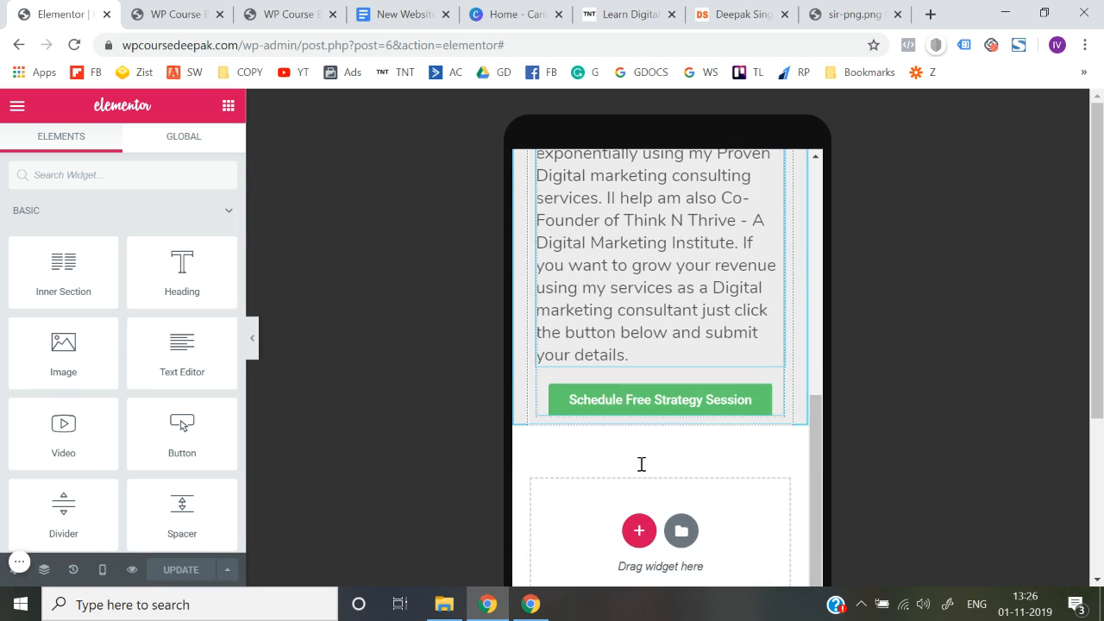
scroll(641, 471, up, 6)
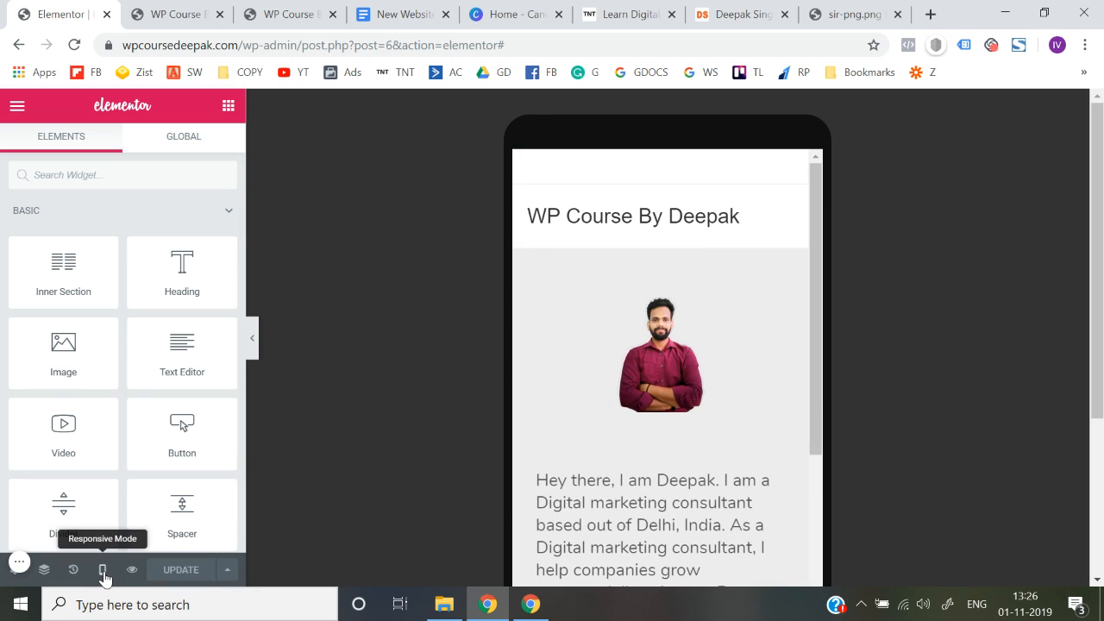
mouse_move(102, 576)
click(106, 460)
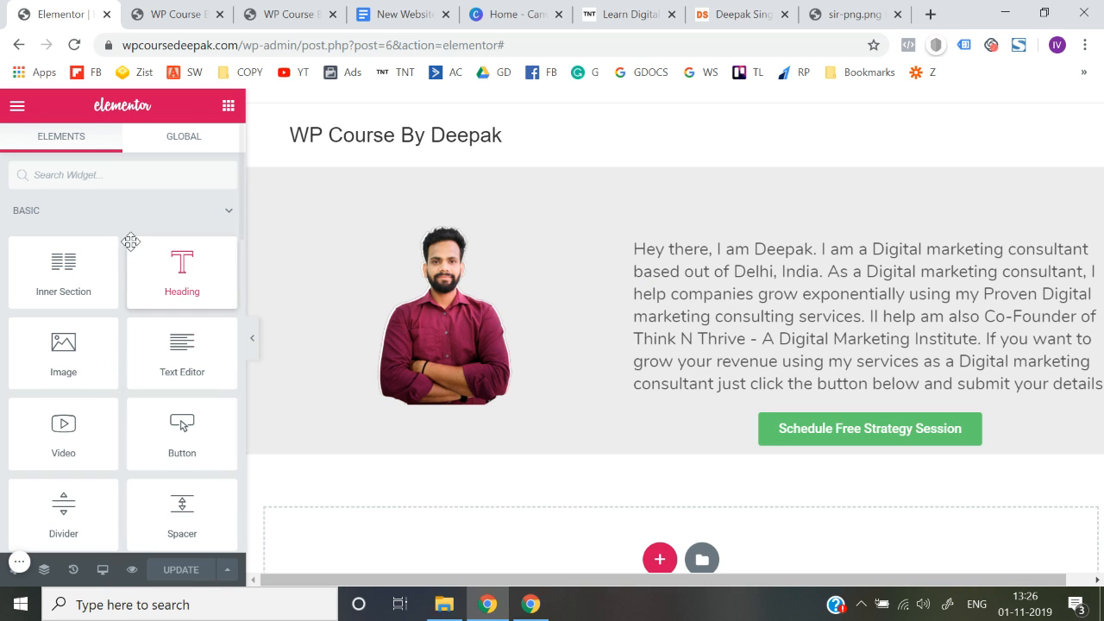
Exit Elementor to the WordPress page editor and open a preview of the Home Page.
click(17, 106)
scroll(82, 384, down, 1)
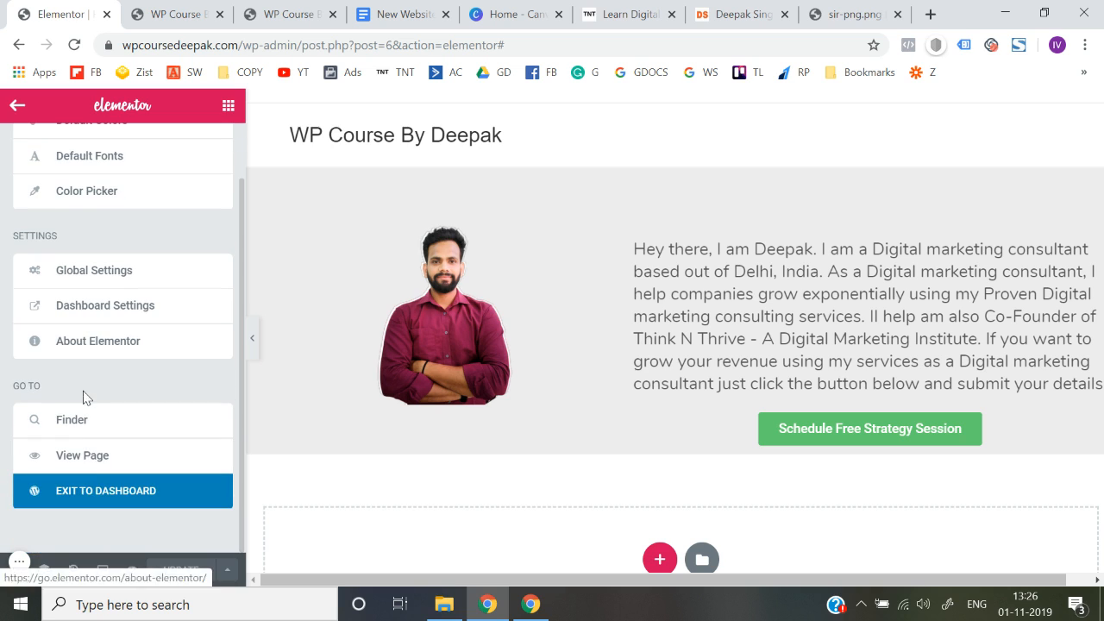
click(101, 498)
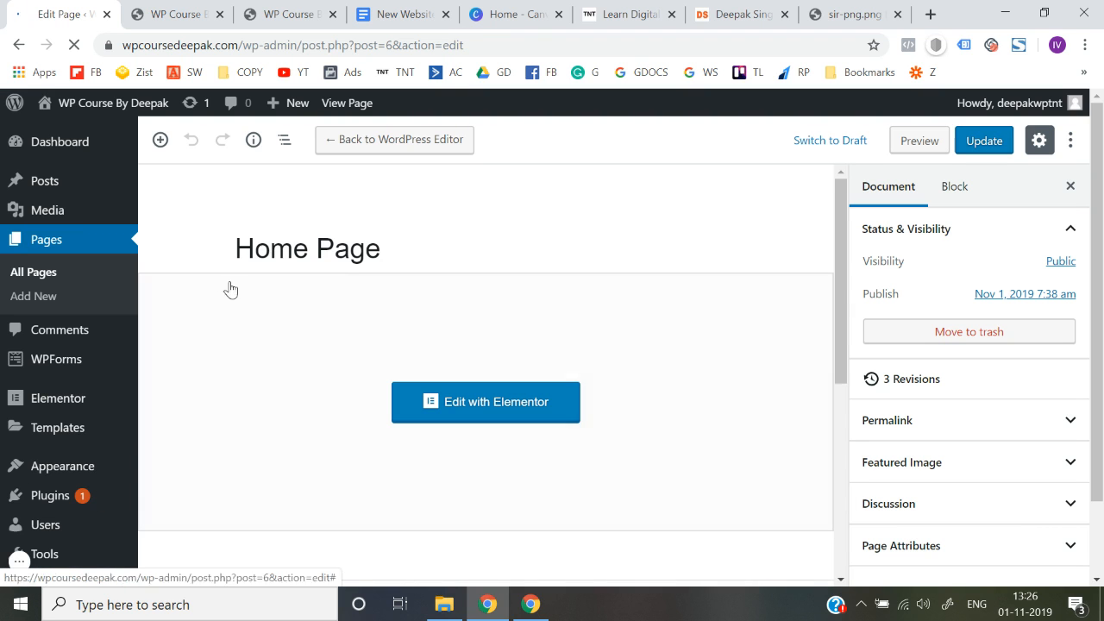
click(920, 141)
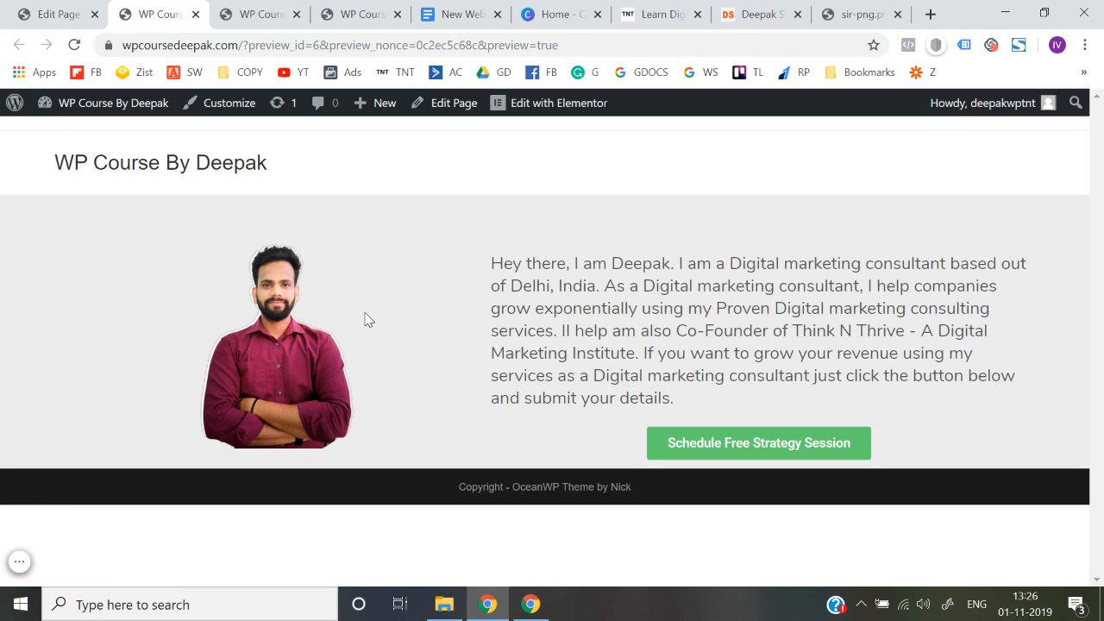
Load the live site's home page at wpcoursedeepak.com in place of the preview address.
drag(244, 45, 610, 58)
key(BackSpace)
key(Return)
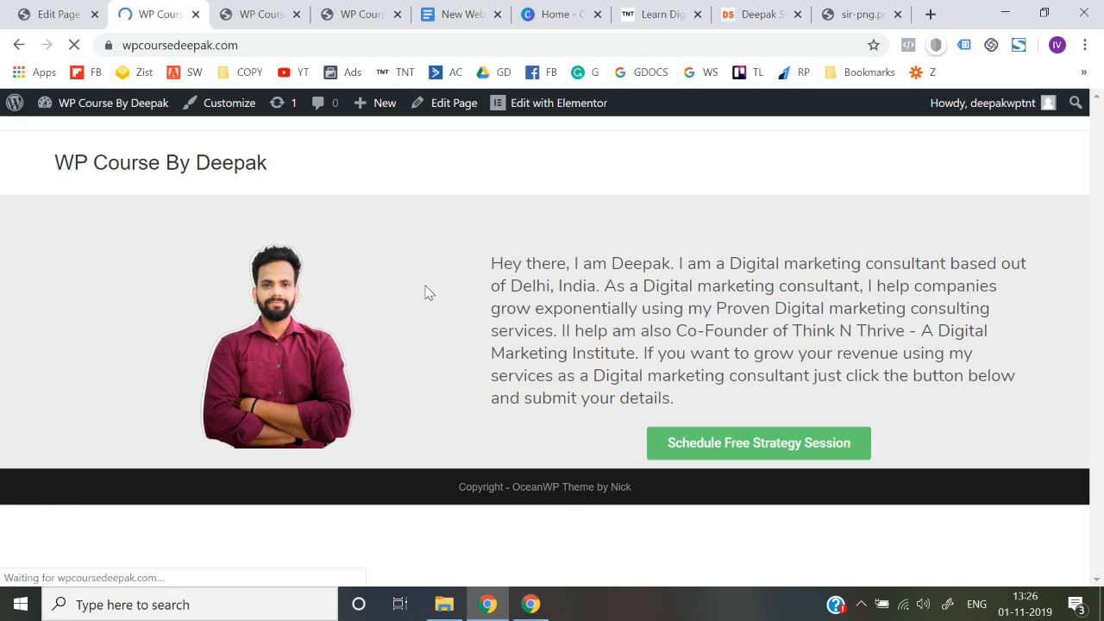
triple_click(316, 128)
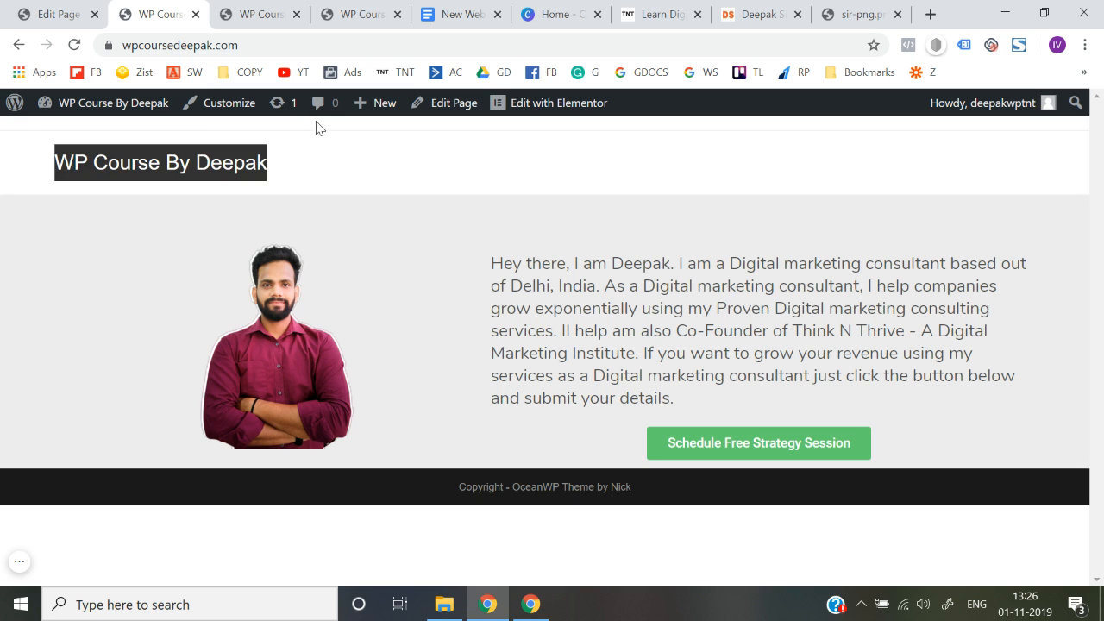
double_click(315, 131)
drag(314, 131, 313, 115)
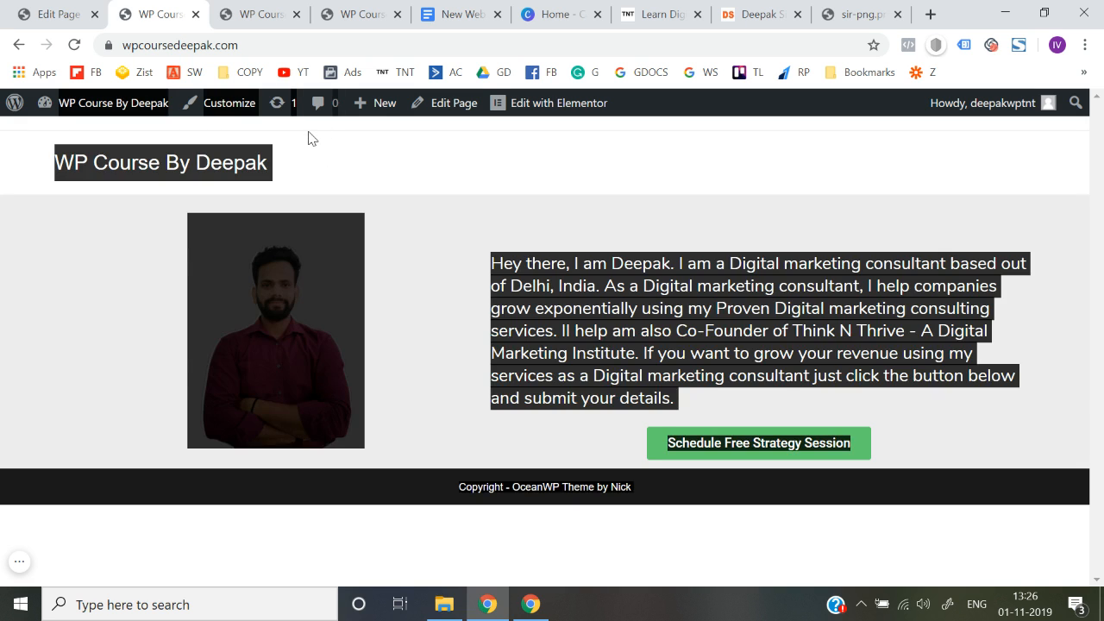
click(308, 132)
triple_click(313, 137)
click(313, 135)
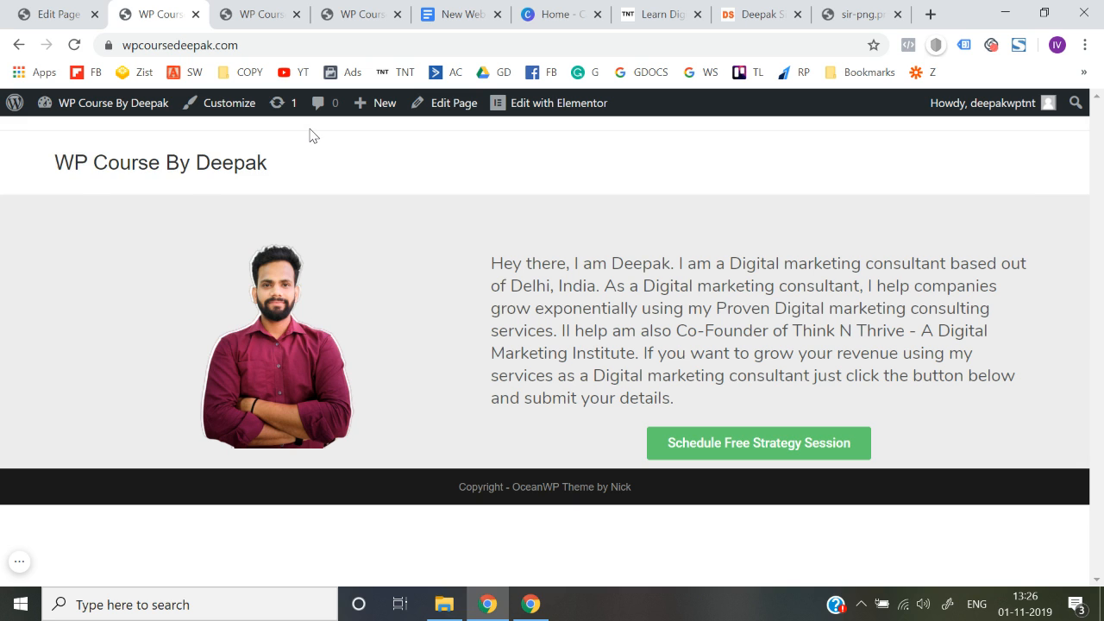
Disable the top bar in the Home Page's OceanWP header settings and update the page.
click(67, 5)
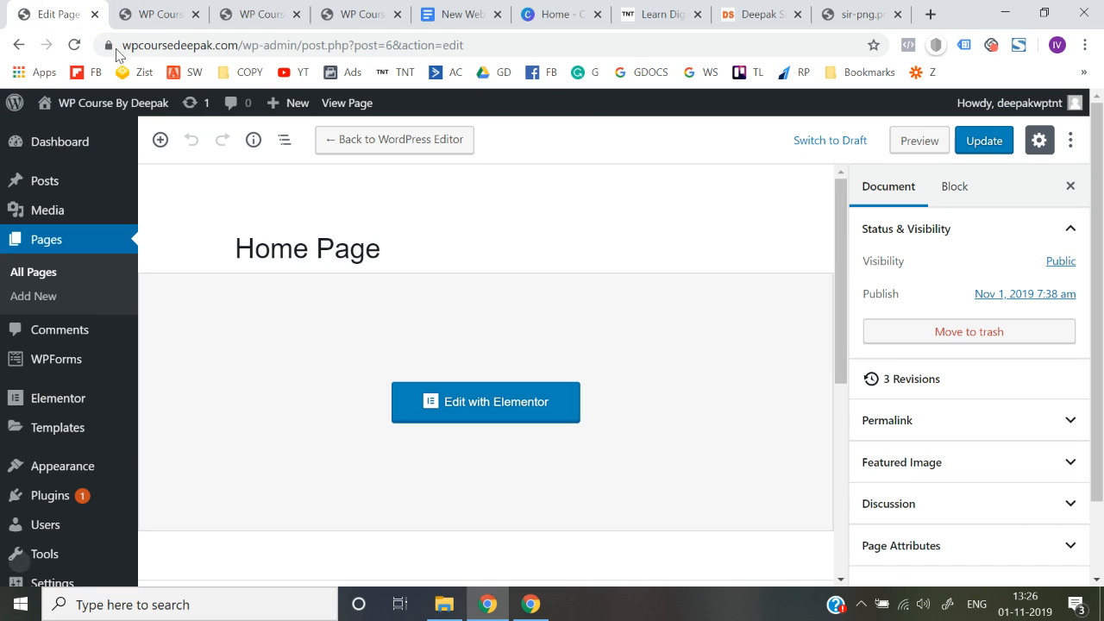
scroll(293, 254, down, 5)
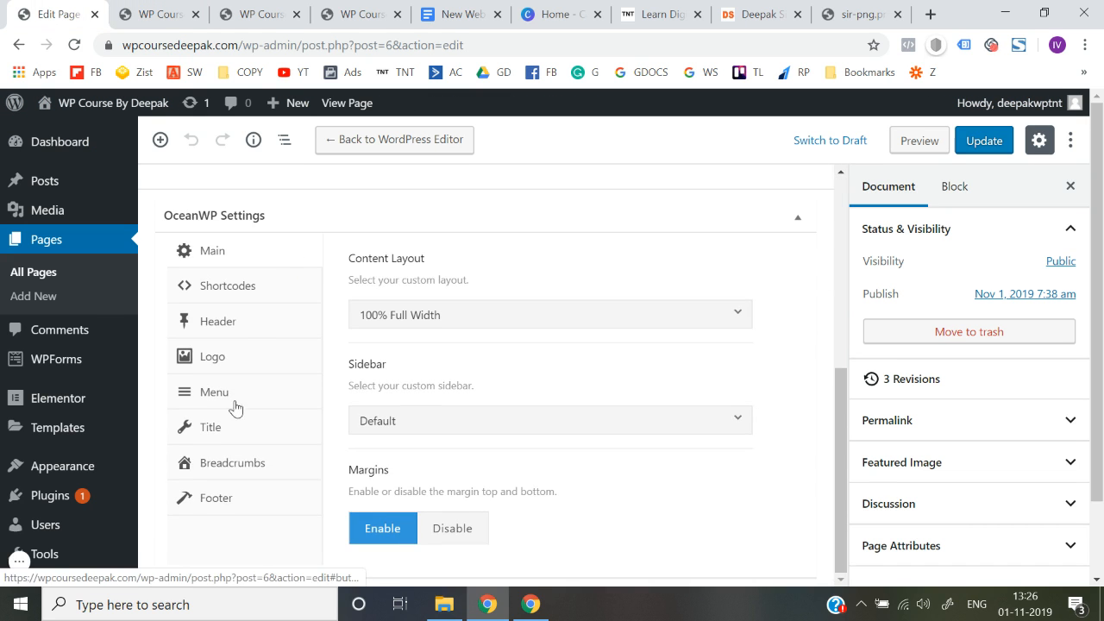
click(242, 328)
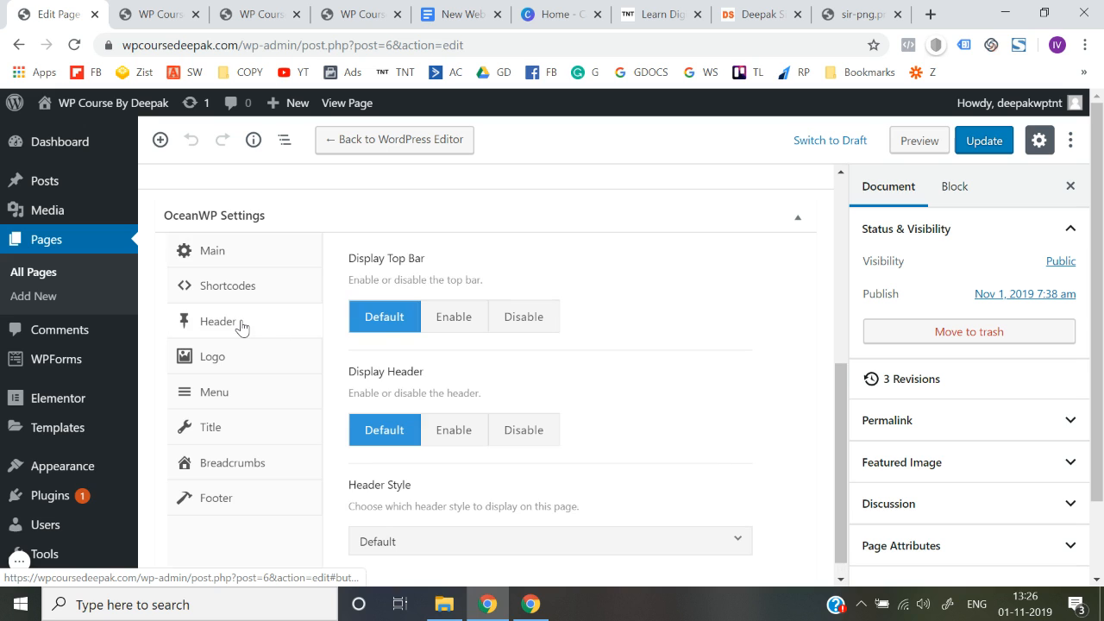
click(532, 331)
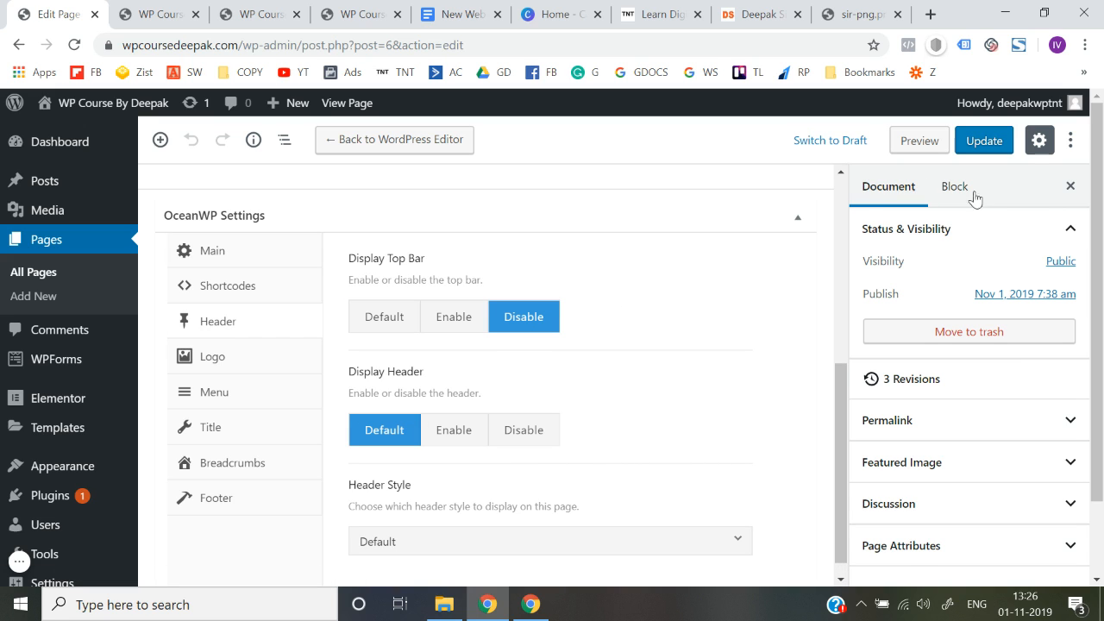
click(981, 142)
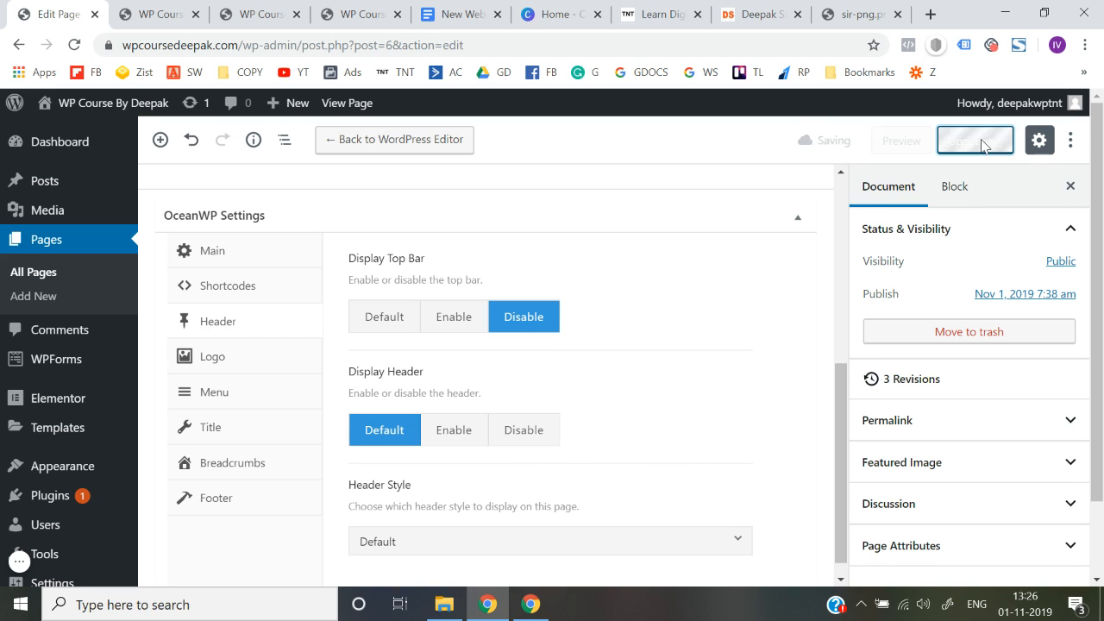
Reload the live home page and check the area above the site title.
click(188, 9)
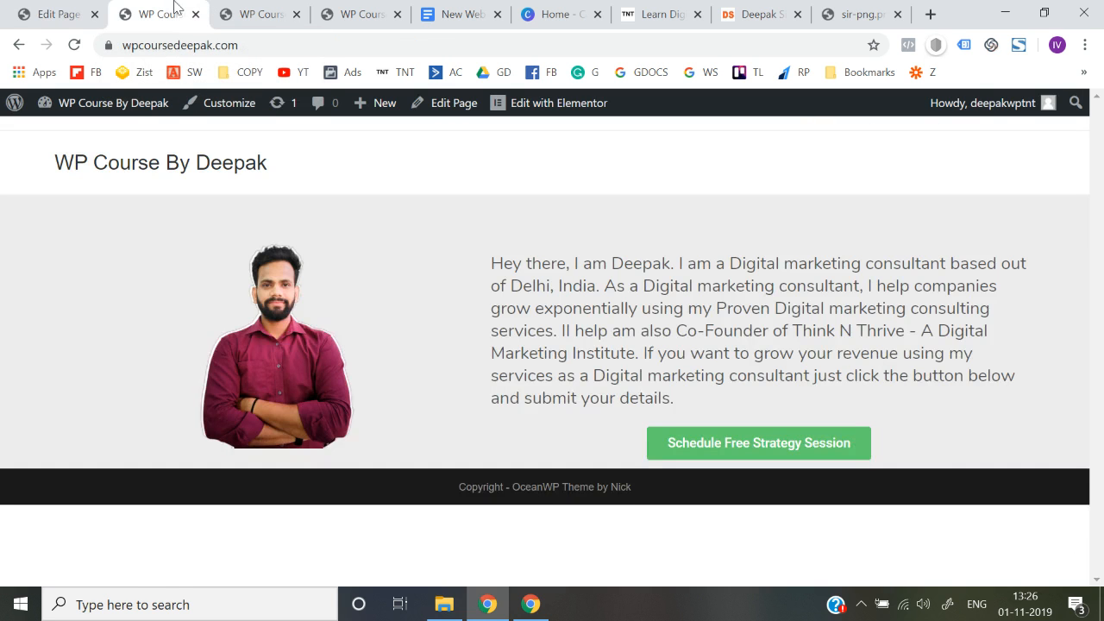
click(104, 11)
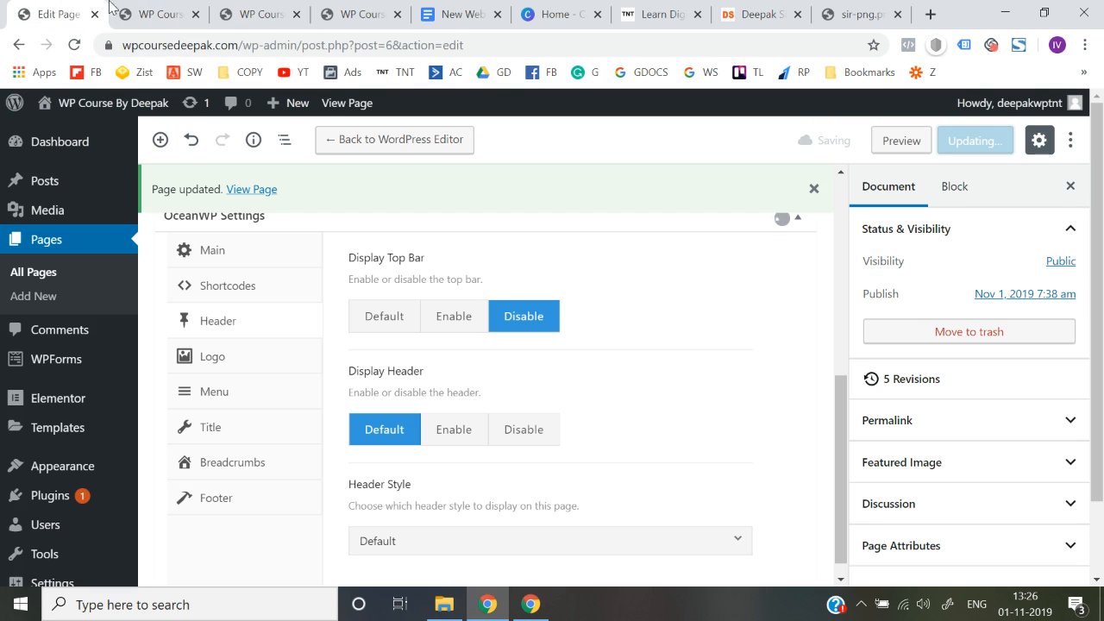
click(153, 7)
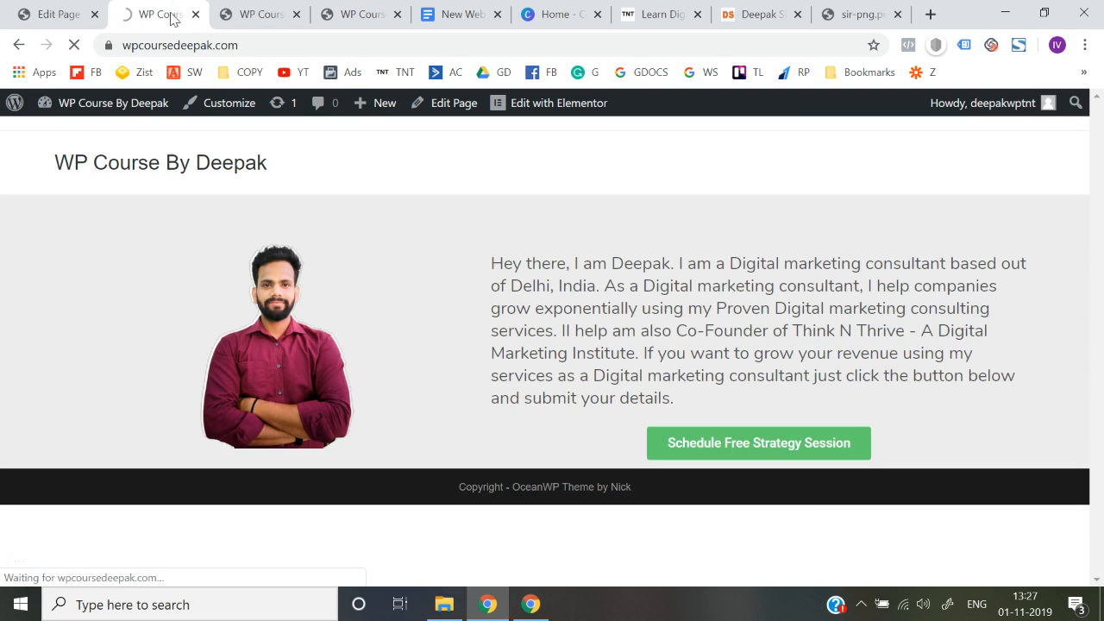
click(300, 46)
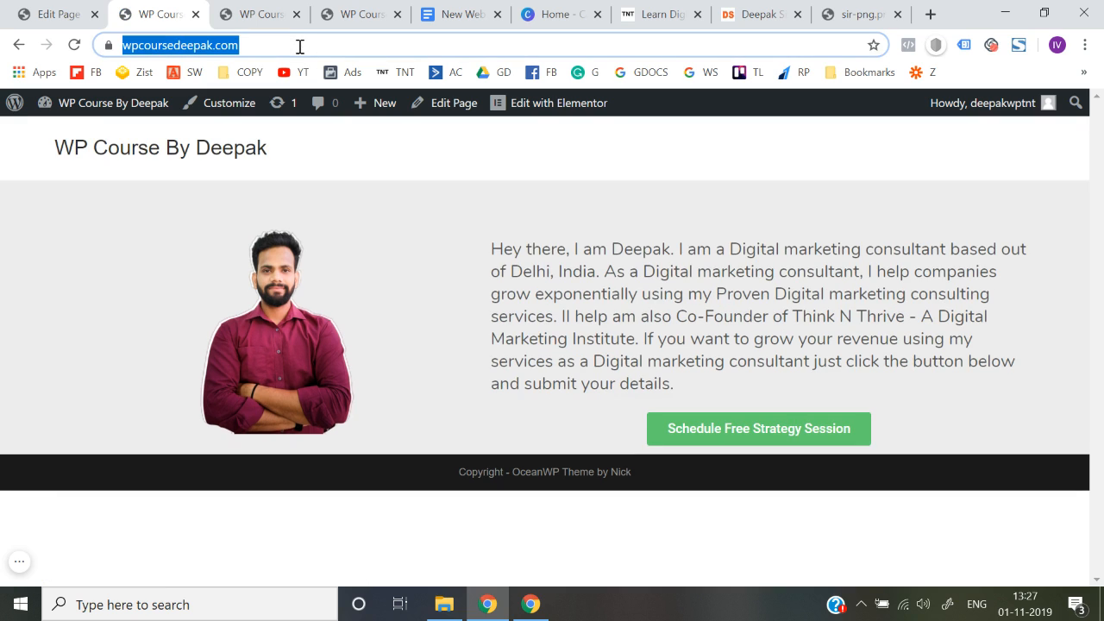